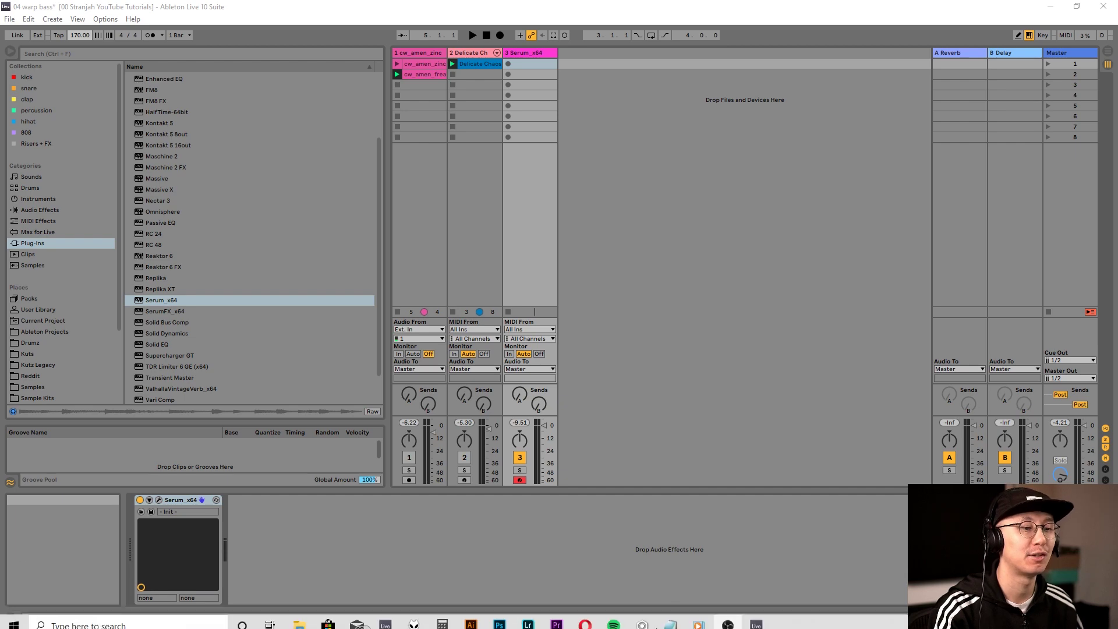
Switch to Spotify, play the reference track "Super Sharp Shooter" by The Ganja Kru, and return to Ableton Live
{"action": "left_click", "coordinate": [614, 617]}
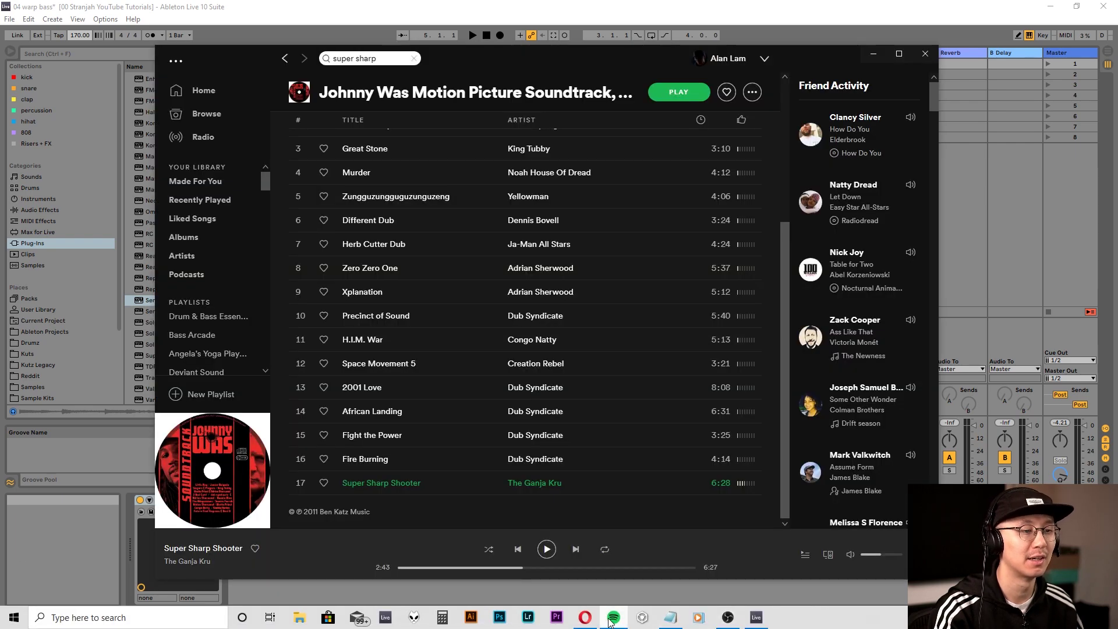
{"action": "left_click", "coordinate": [548, 551]}
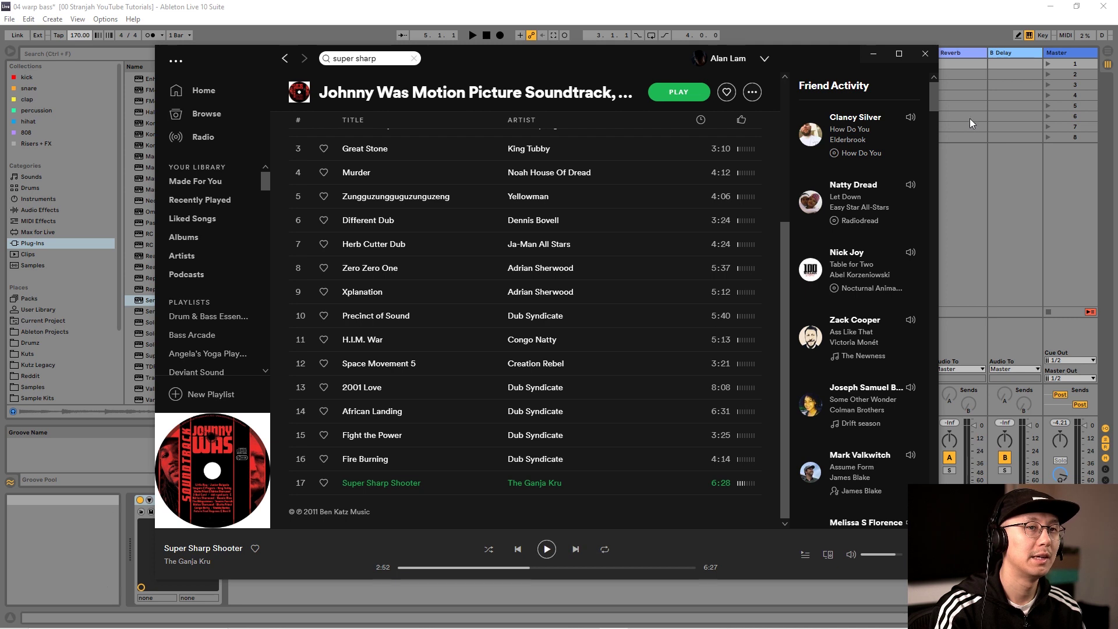
{"action": "left_click", "coordinate": [881, 56]}
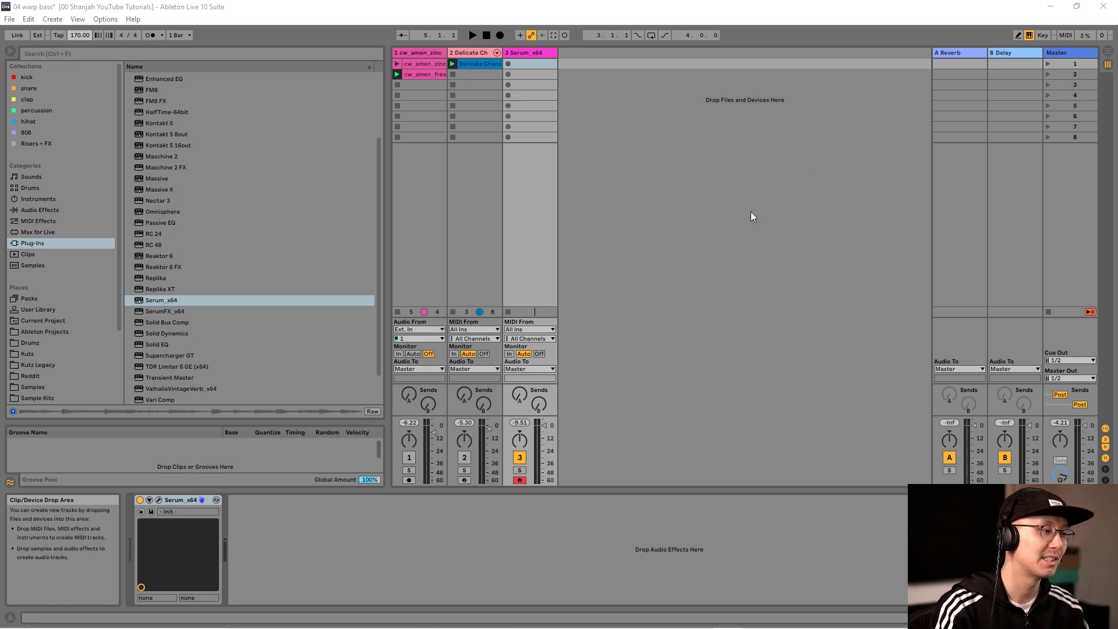
Open the Serum plug-in window from the Serum_x64 track and reposition it within the session view
{"action": "left_click", "coordinate": [539, 55]}
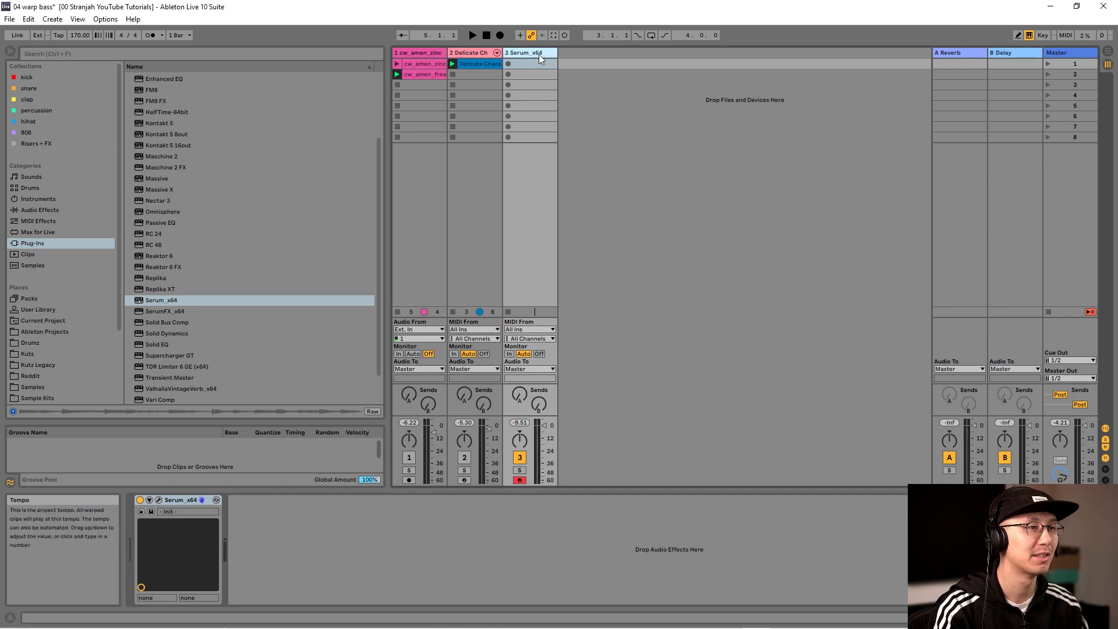
{"action": "left_click", "coordinate": [157, 502]}
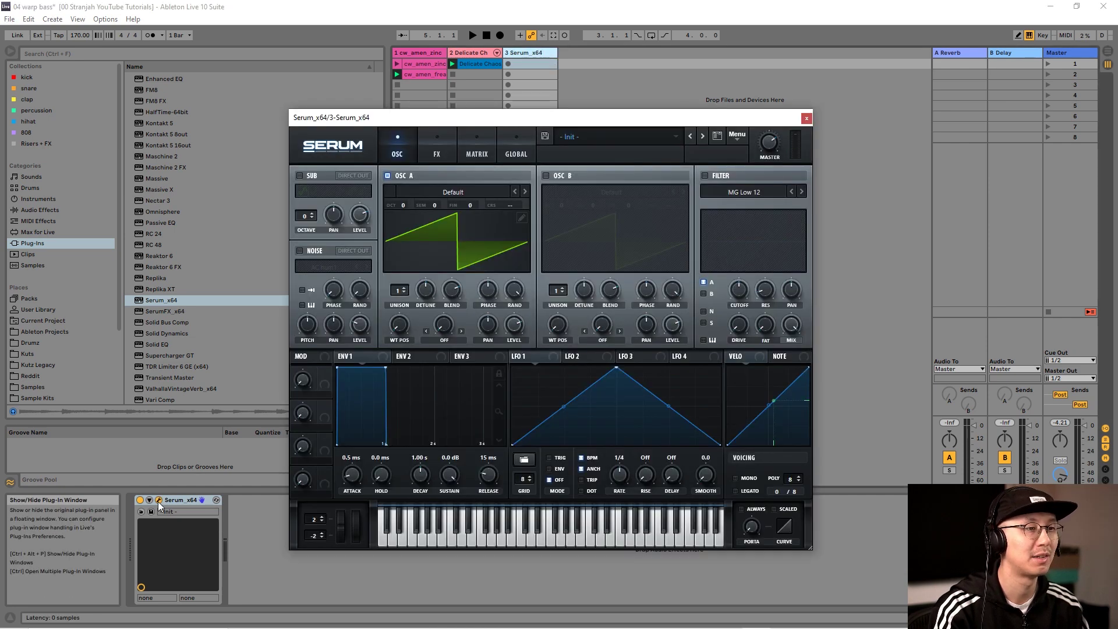
{"action": "left_click_drag", "start_coordinate": [621, 118], "coordinate": [648, 120]}
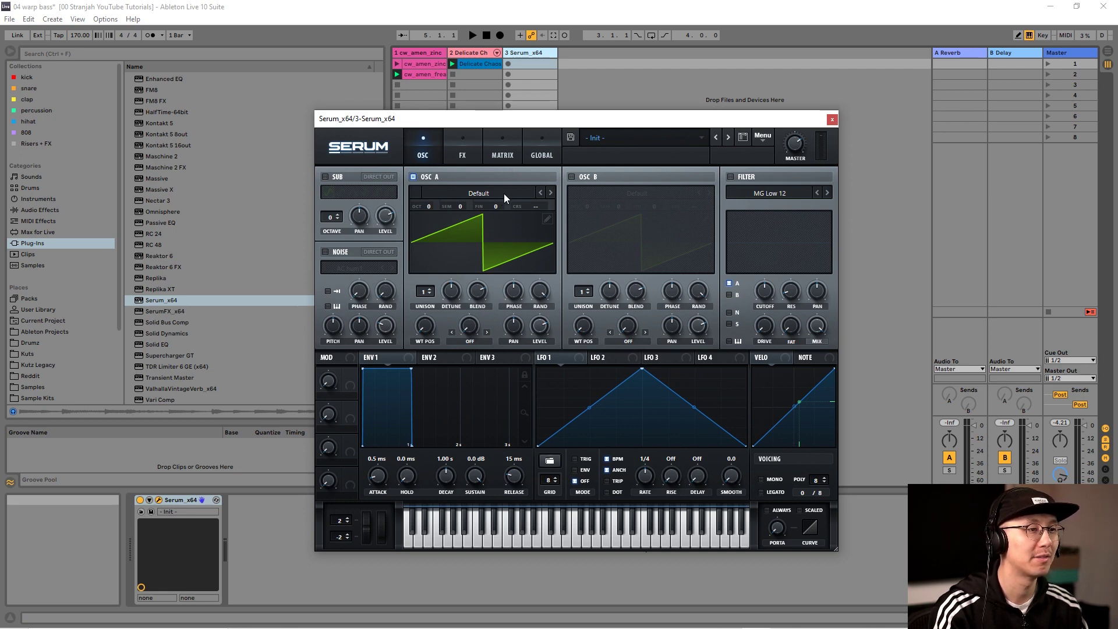
Load the analog Basic Shapes wavetable in oscillator A and raise the wavetable position to the square wave
{"action": "left_click", "coordinate": [483, 191]}
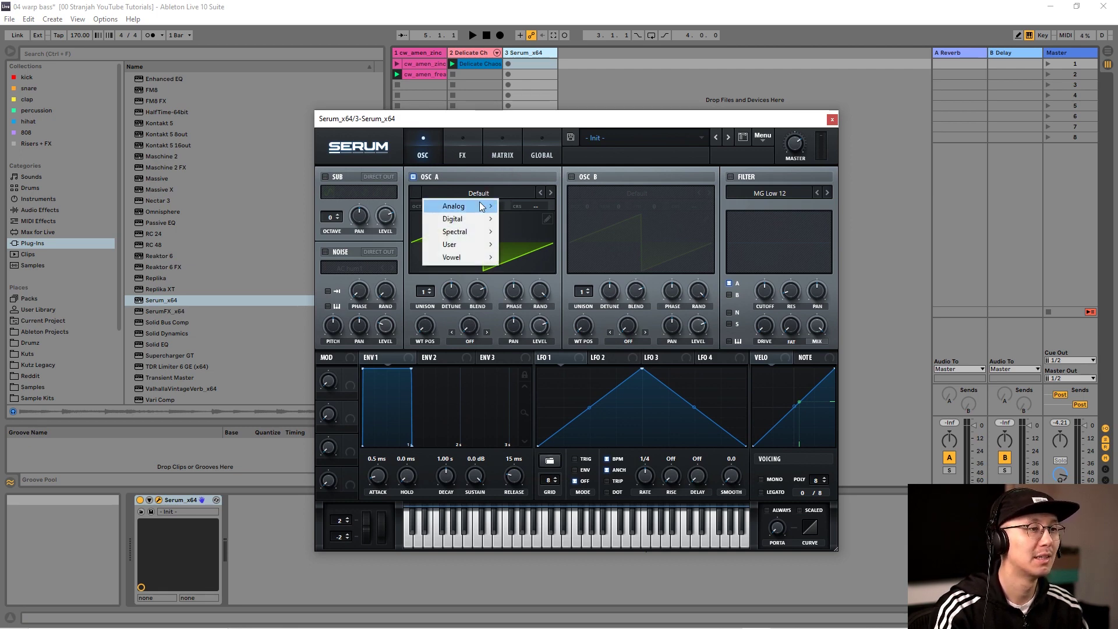
{"action": "mouse_move", "coordinate": [479, 207]}
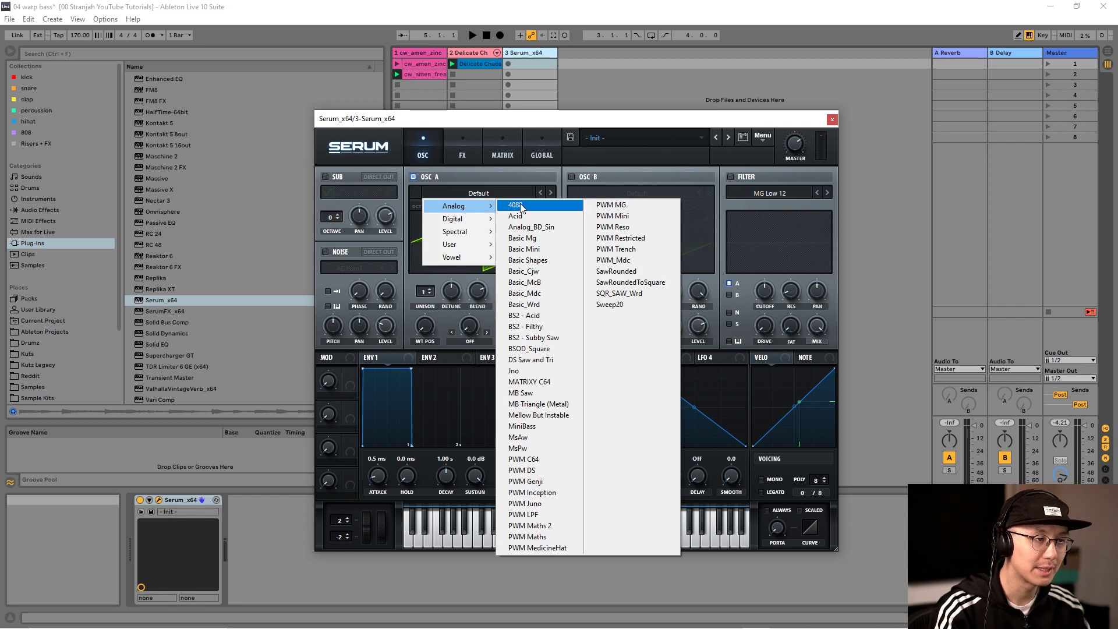
{"action": "left_click", "coordinate": [541, 265]}
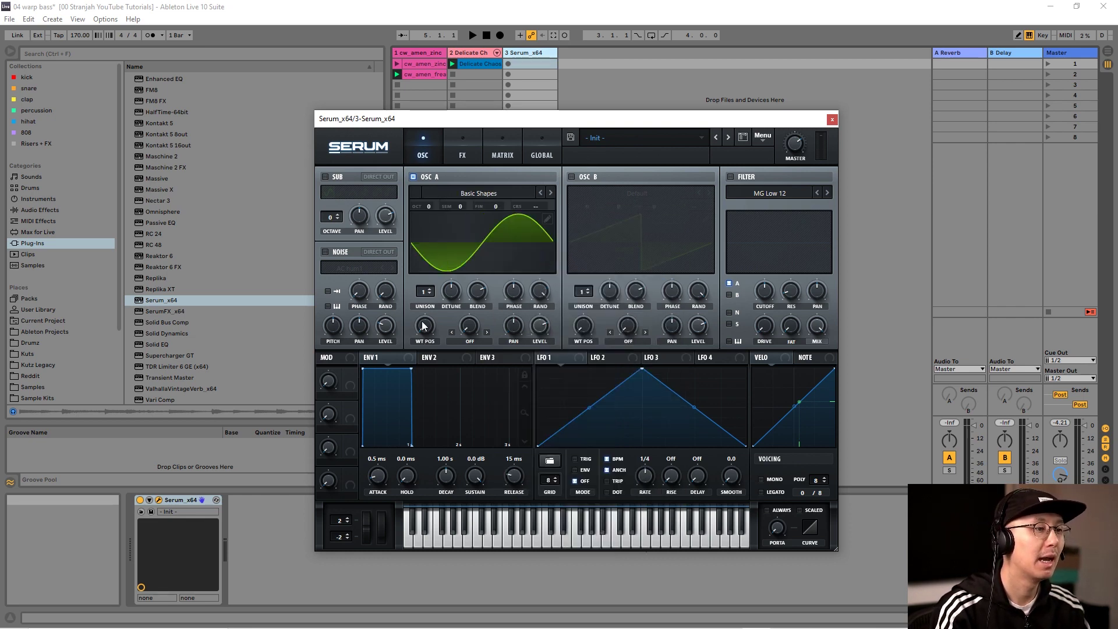
{"action": "mouse_move", "coordinate": [425, 330]}
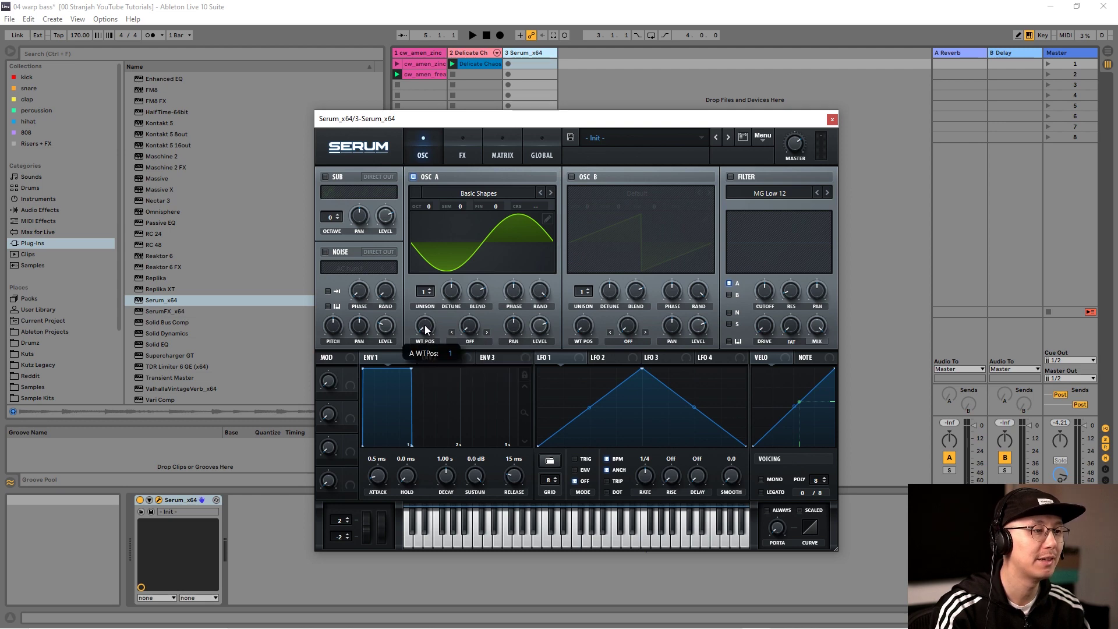
{"action": "left_click_drag", "start_coordinate": [425, 329], "coordinate": [424, 259]}
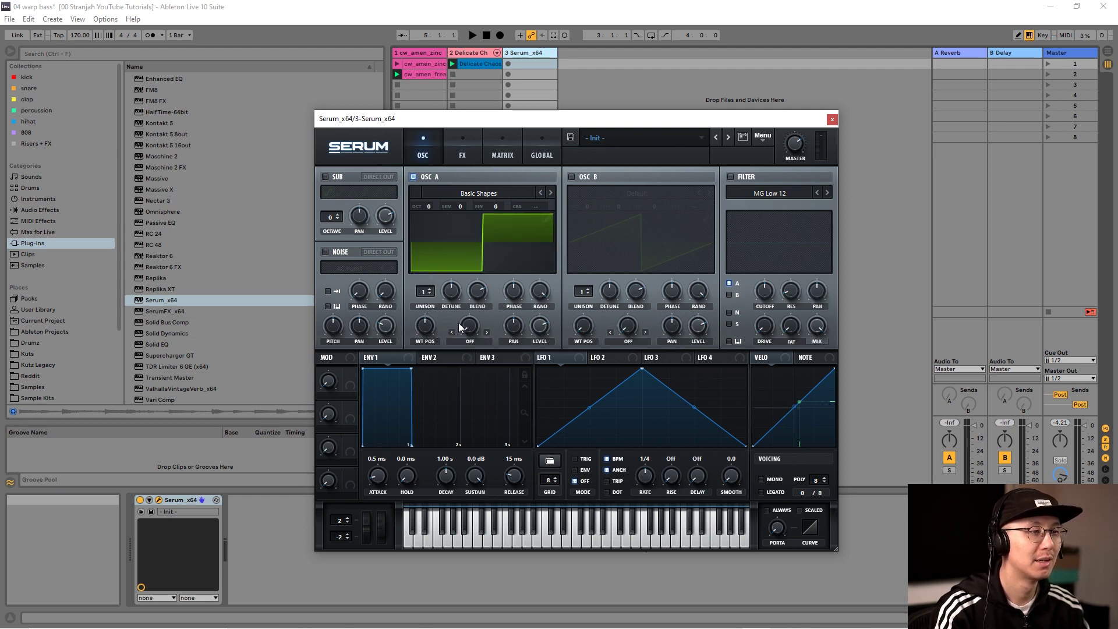
Load the analog BSOD_Square wavetable in oscillator A and play a note to hear it
{"action": "left_click", "coordinate": [492, 195]}
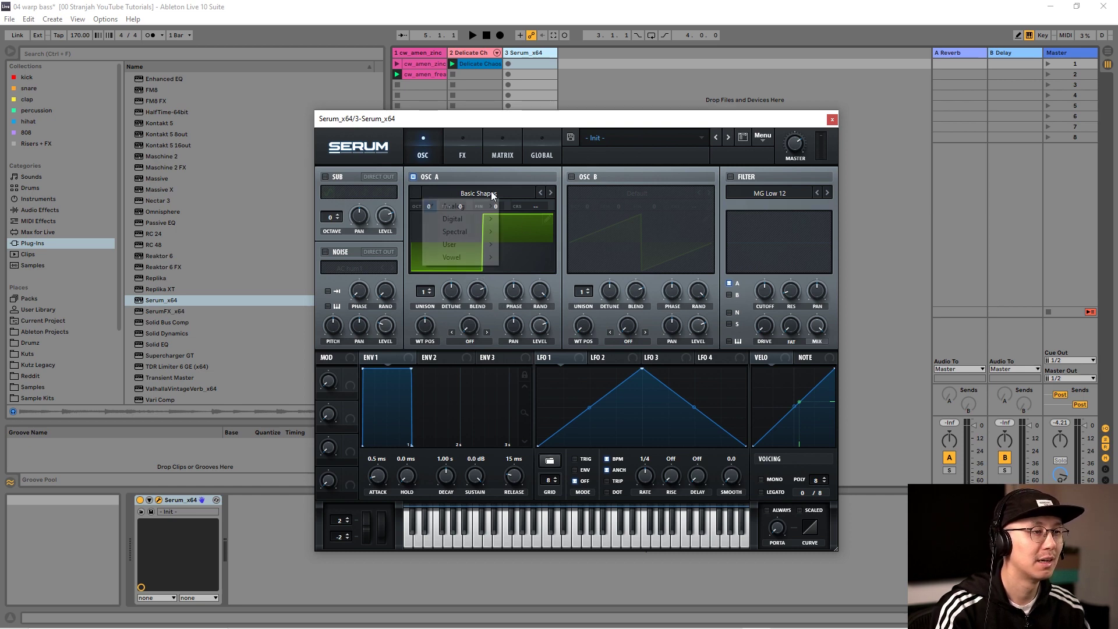
{"action": "mouse_move", "coordinate": [479, 209]}
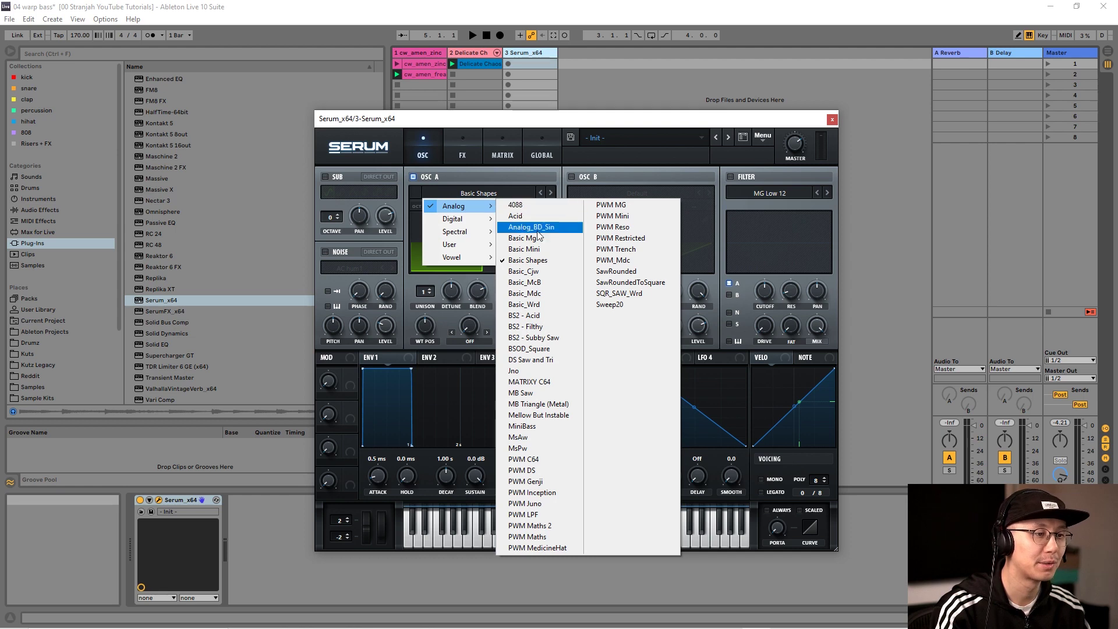
{"action": "left_click", "coordinate": [529, 350]}
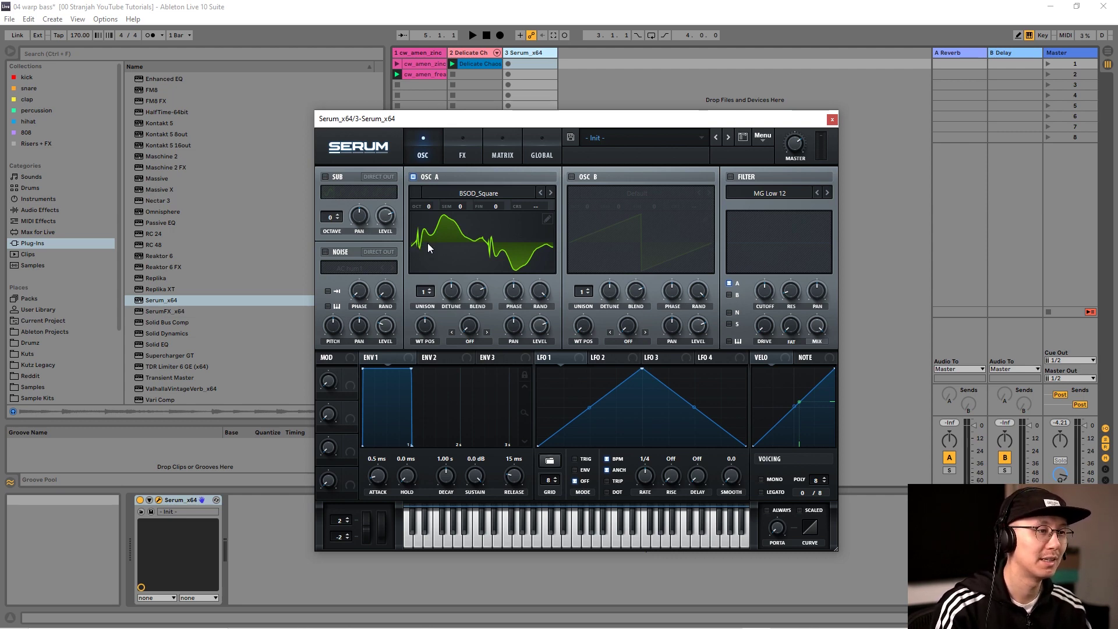
{"action": "left_click_drag", "start_coordinate": [506, 122], "coordinate": [508, 111]}
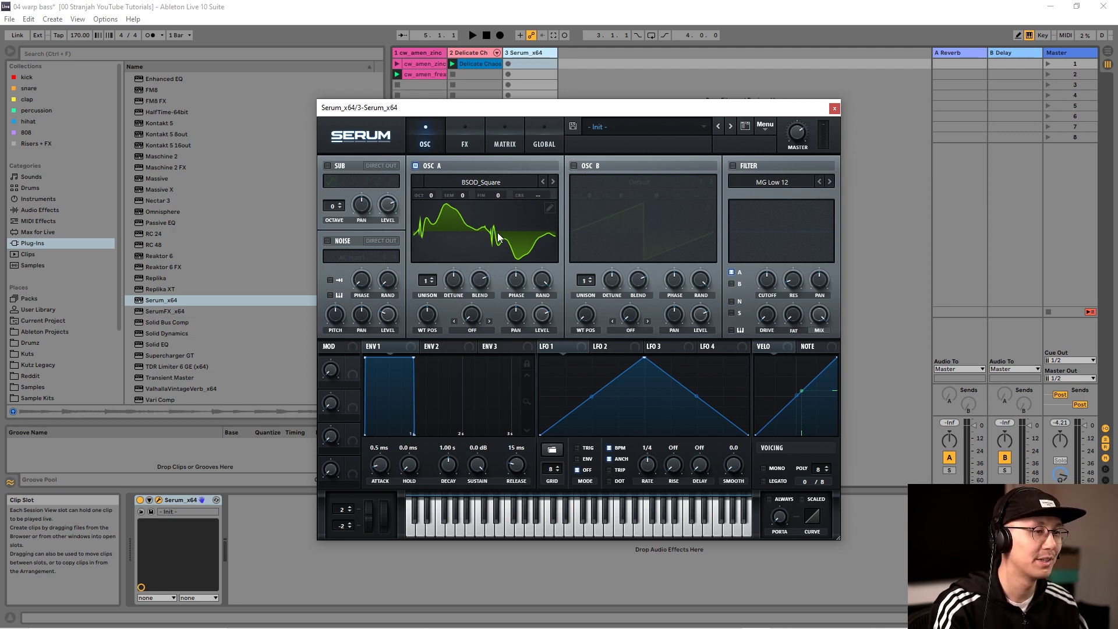
{"action": "key", "text": "a"}
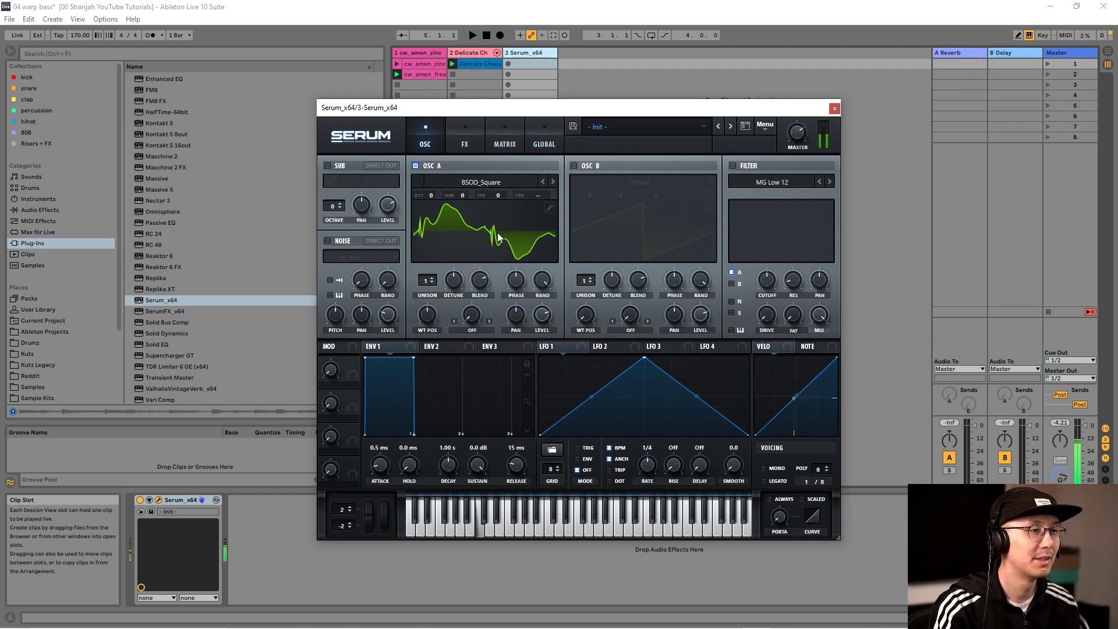
Switch oscillator A to Basic Shapes to compare its sound, and restore the BSOD_Square wavetable
{"action": "left_click", "coordinate": [498, 183]}
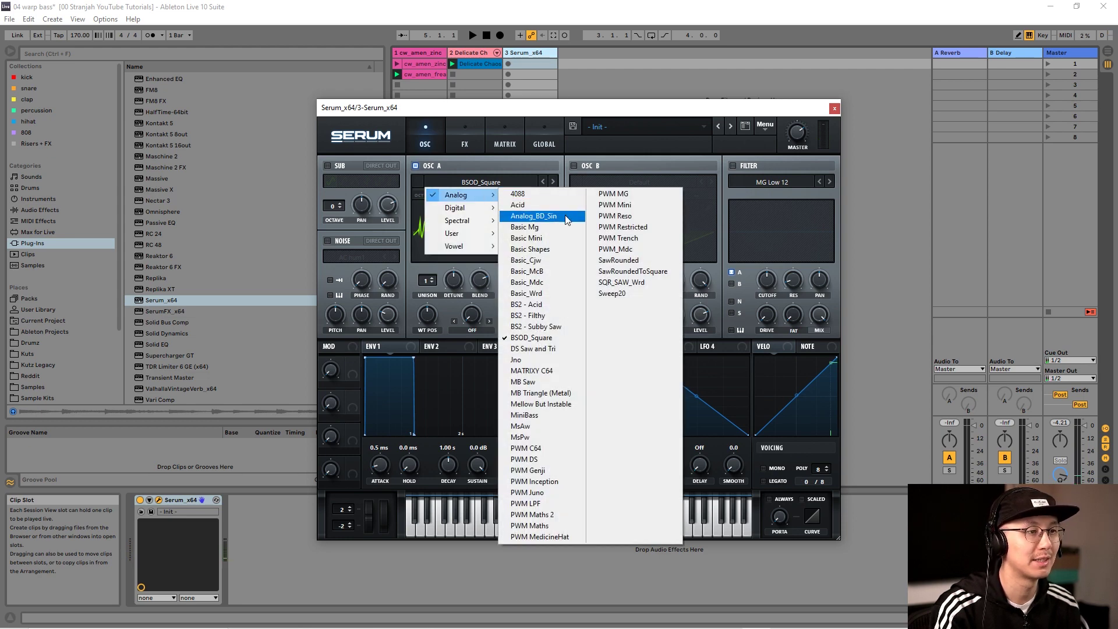
{"action": "left_click", "coordinate": [563, 249]}
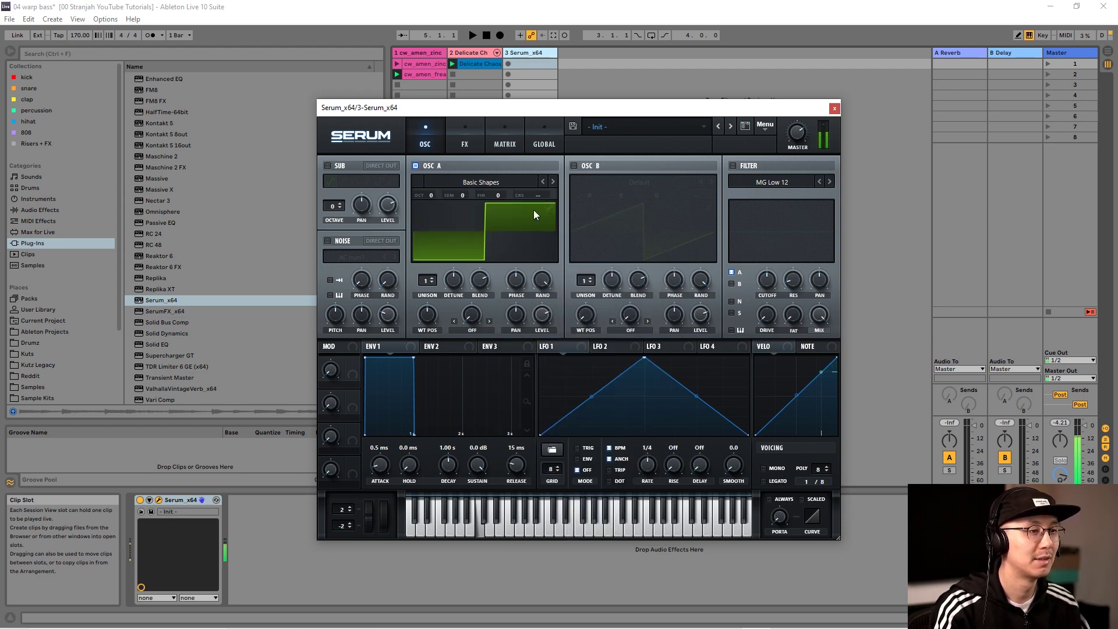
{"action": "left_click", "coordinate": [489, 181]}
{"action": "mouse_move", "coordinate": [489, 198]}
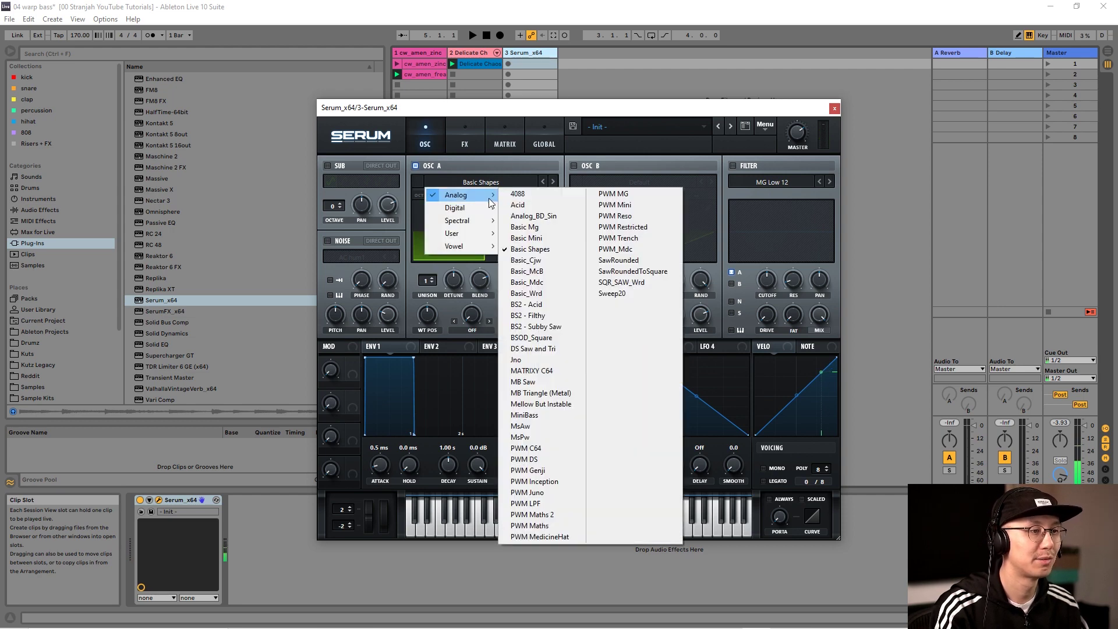
{"action": "left_click", "coordinate": [531, 338]}
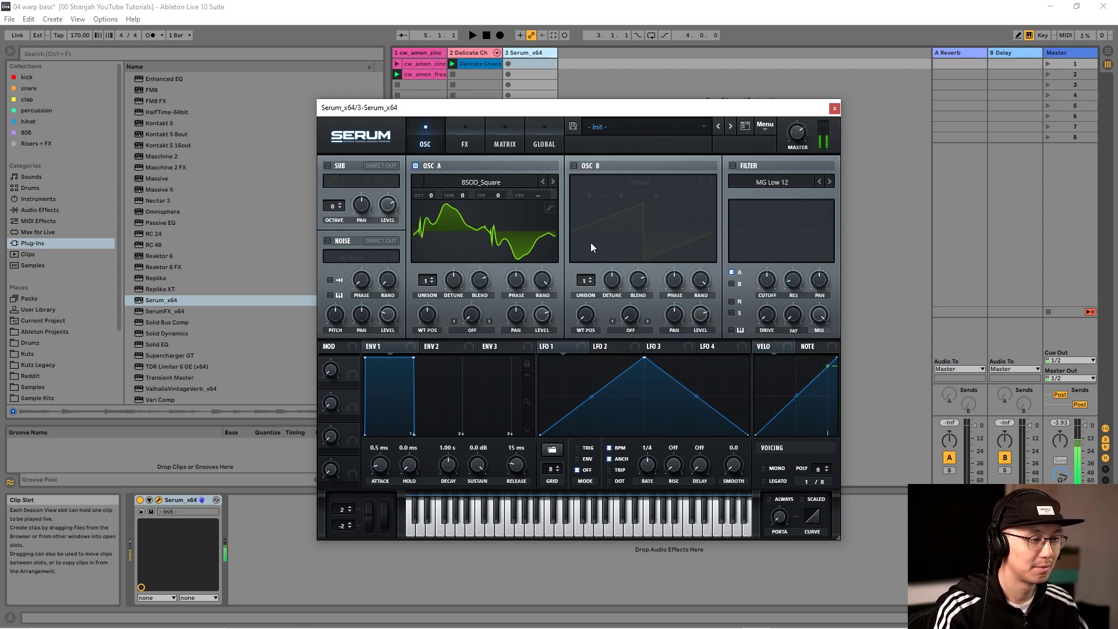
Audition a low note of the BSOD_Square patch on Serum's on-screen keyboard
{"action": "left_click", "coordinate": [416, 531]}
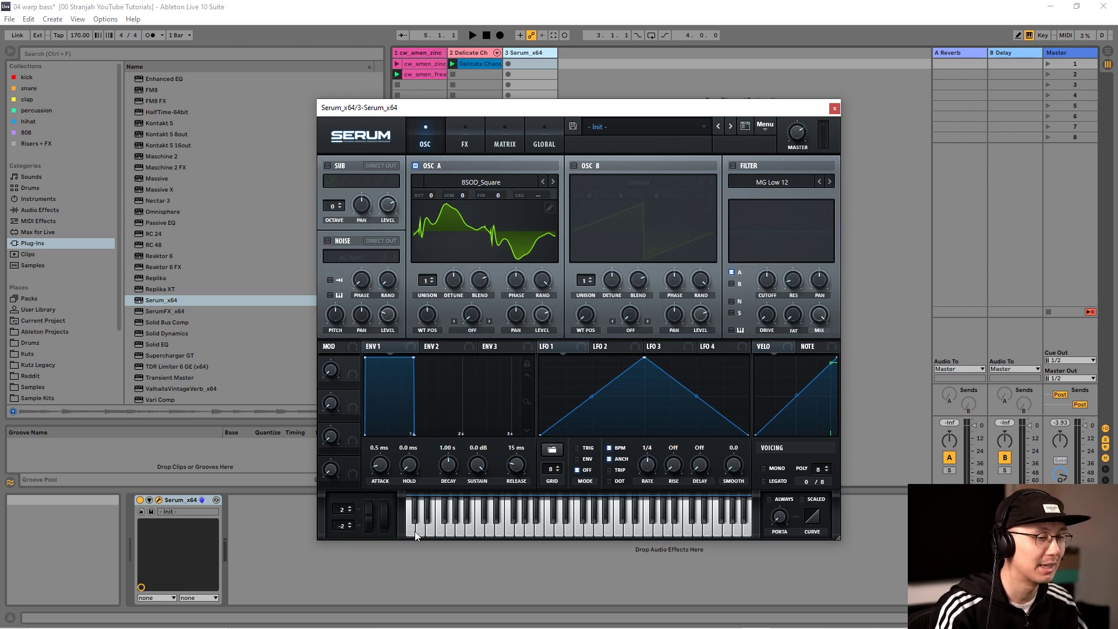
{"action": "left_click", "coordinate": [416, 532]}
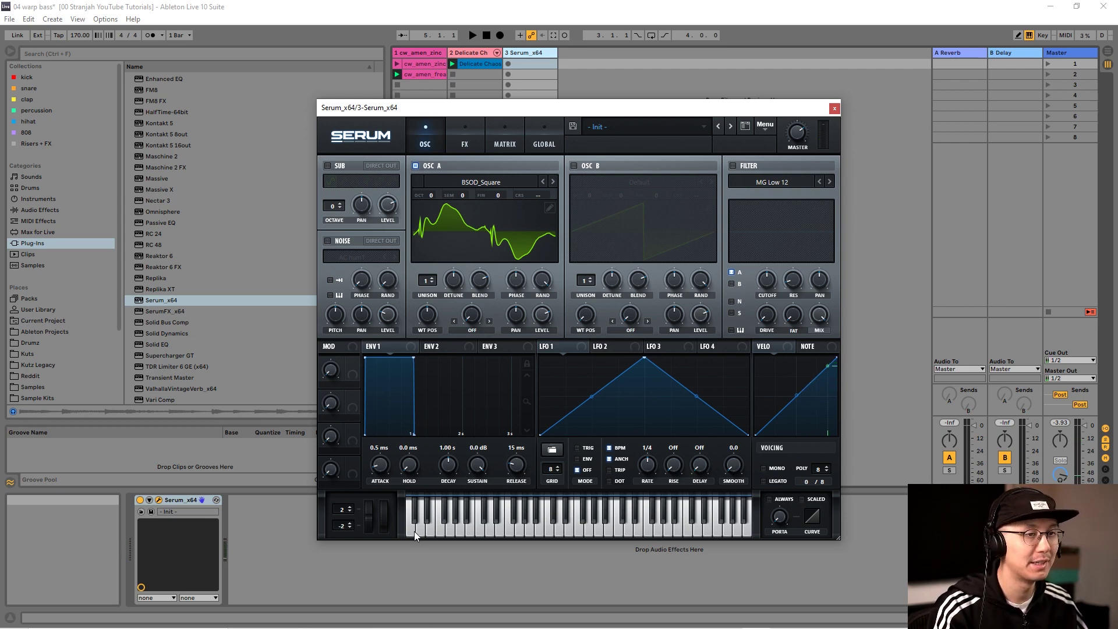
{"action": "left_click", "coordinate": [414, 531]}
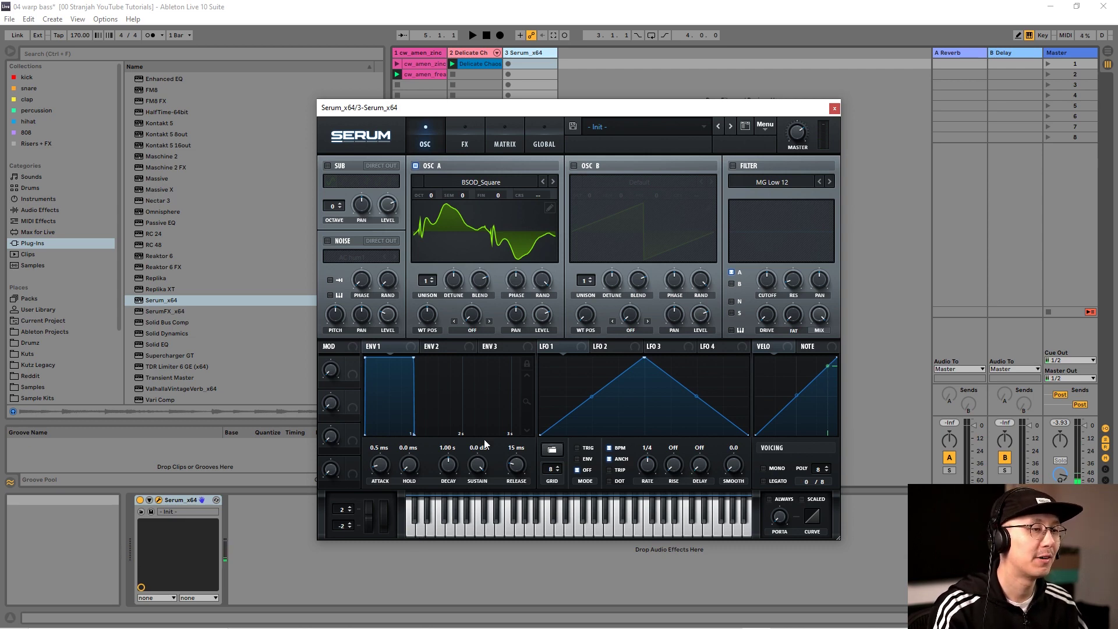
Enable Serum's filter, set its type to MG Low 24, and lower the cutoff slightly
{"action": "left_click", "coordinate": [733, 166]}
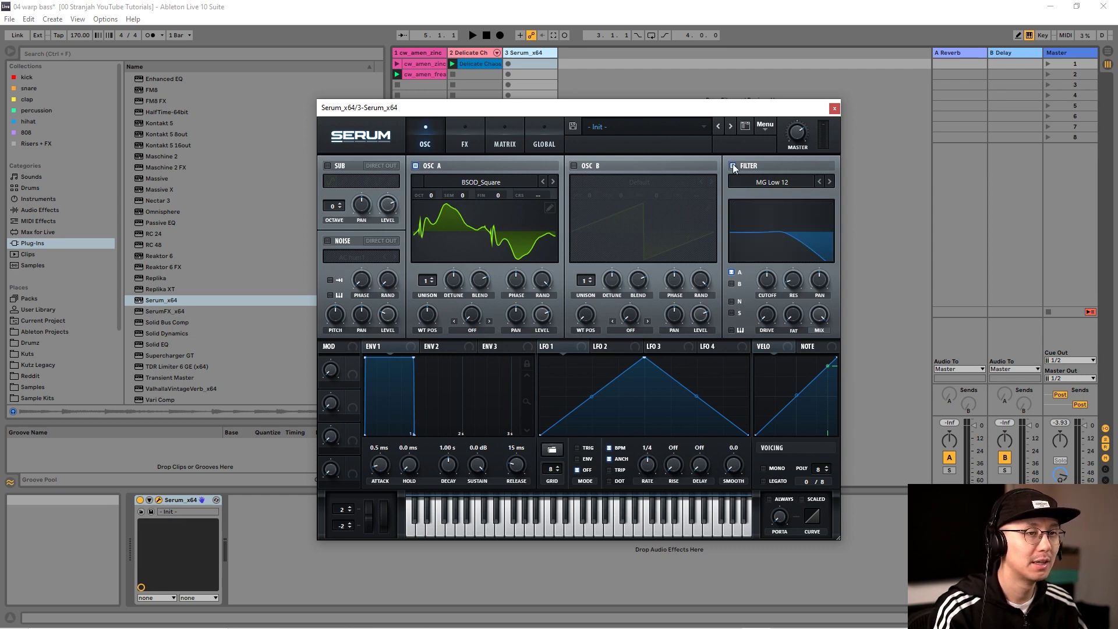
{"action": "left_click", "coordinate": [771, 182]}
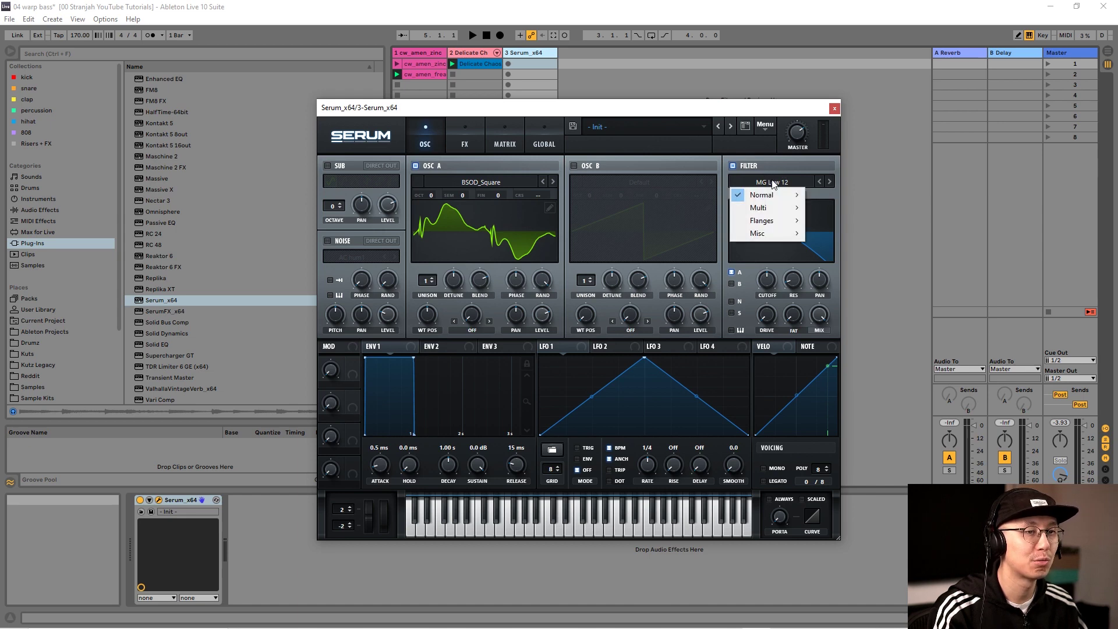
{"action": "mouse_move", "coordinate": [775, 197]}
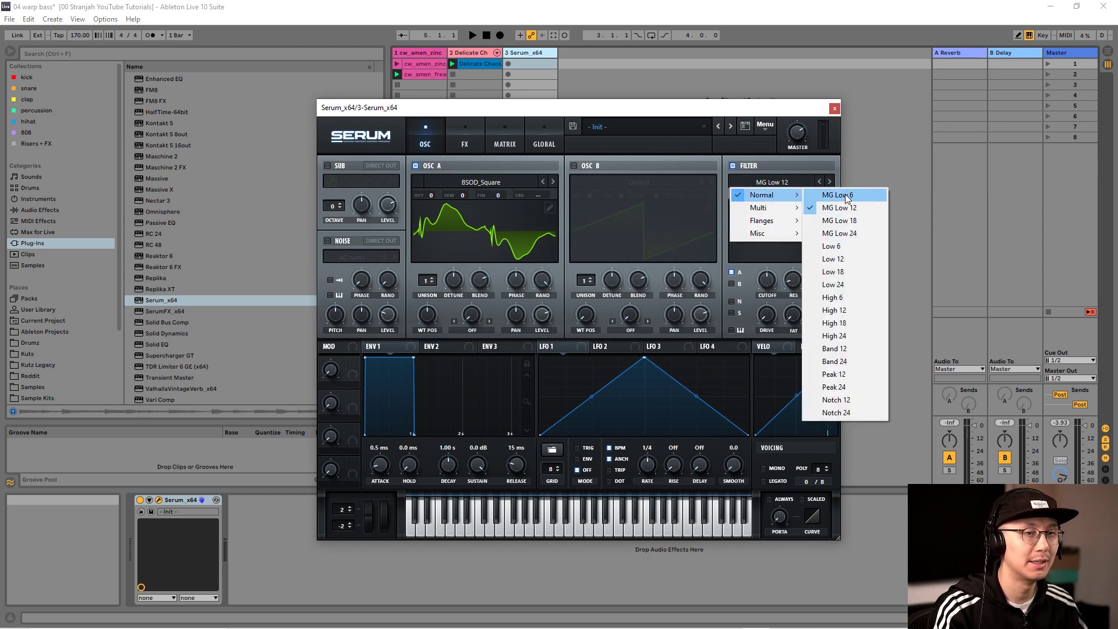
{"action": "left_click", "coordinate": [739, 111]}
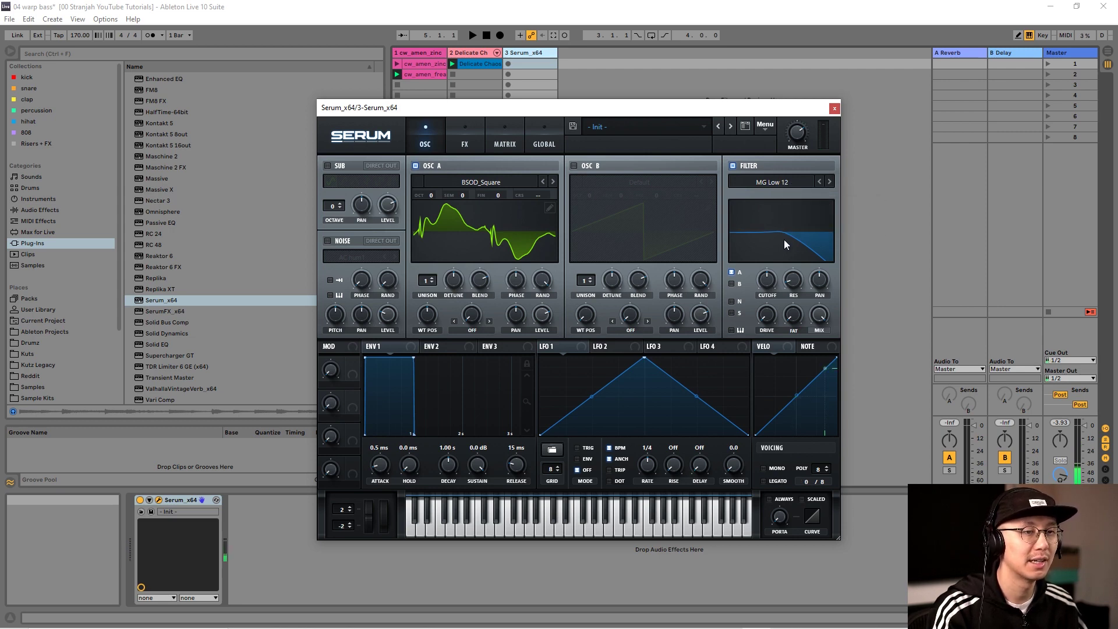
{"action": "left_click", "coordinate": [787, 183]}
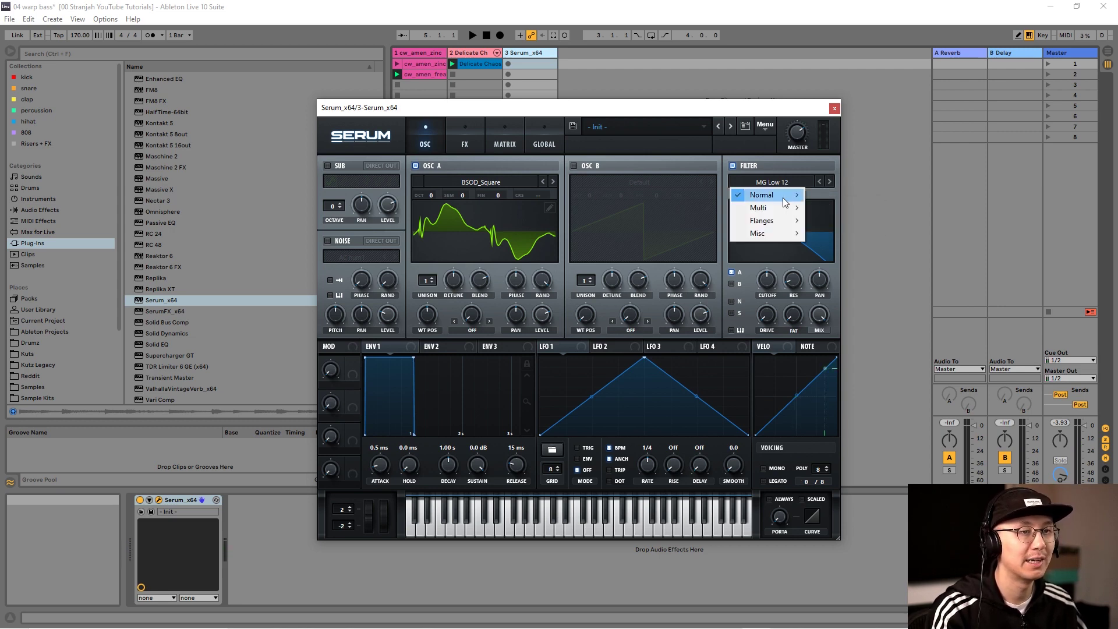
{"action": "mouse_move", "coordinate": [782, 198]}
{"action": "left_click", "coordinate": [842, 233]}
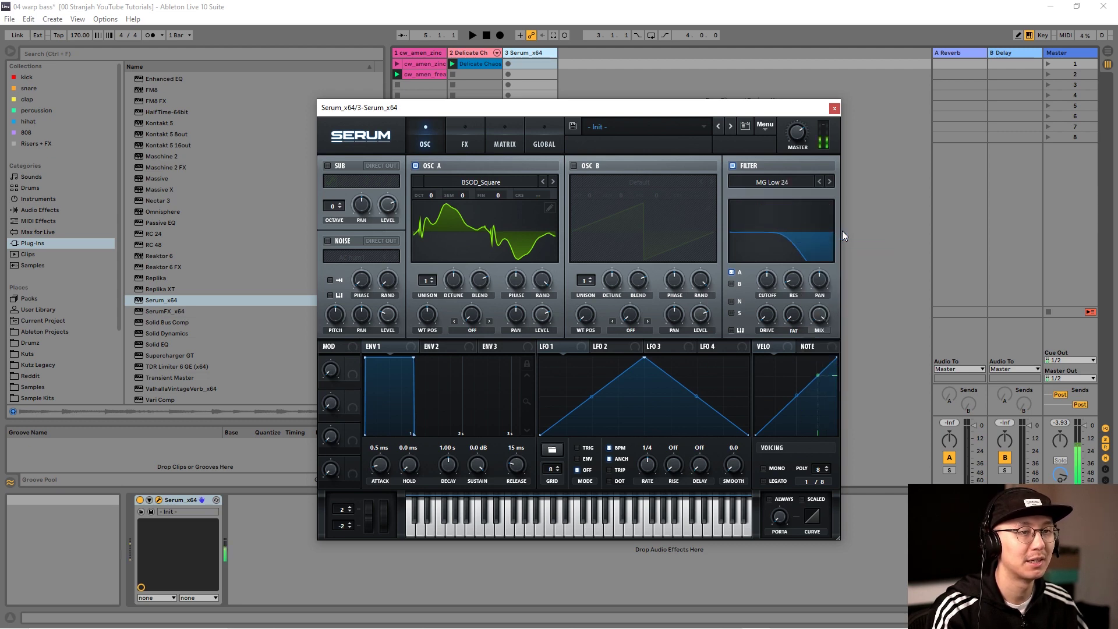
{"action": "left_click_drag", "start_coordinate": [764, 280], "coordinate": [768, 279]}
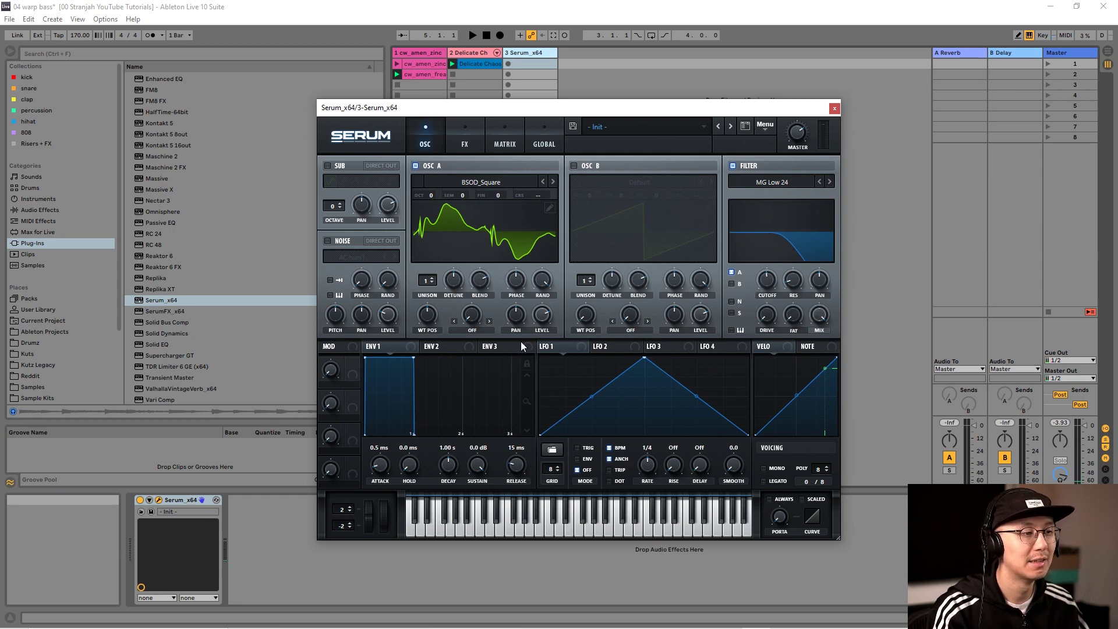
{"action": "left_click_drag", "start_coordinate": [767, 280], "coordinate": [762, 286]}
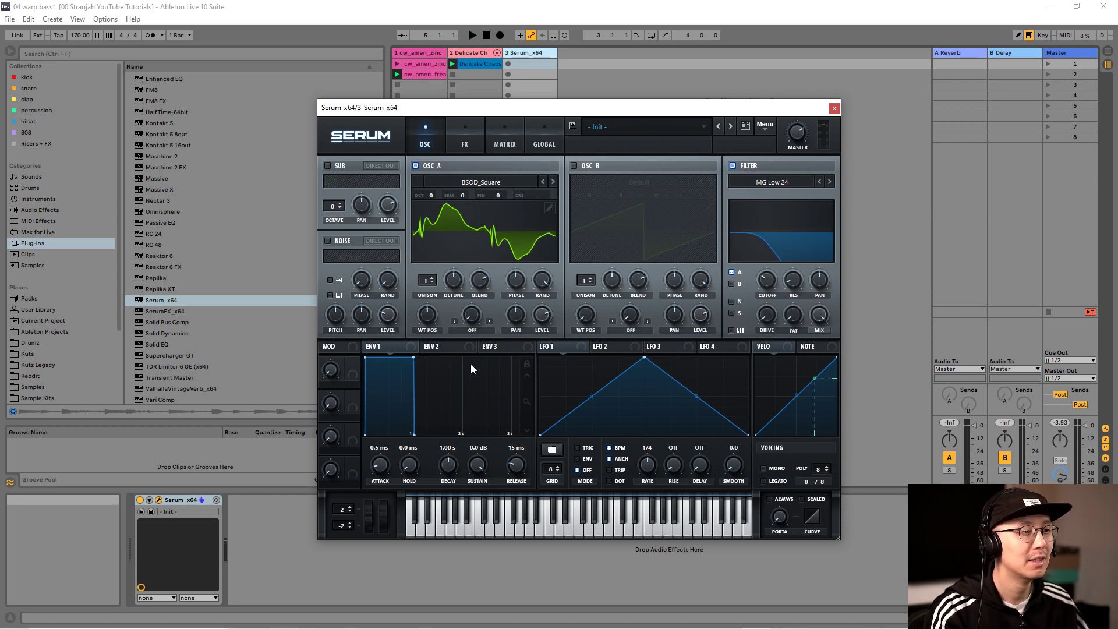
Assign envelope 2 as a modulation source for the filter cutoff
{"action": "left_click", "coordinate": [440, 347]}
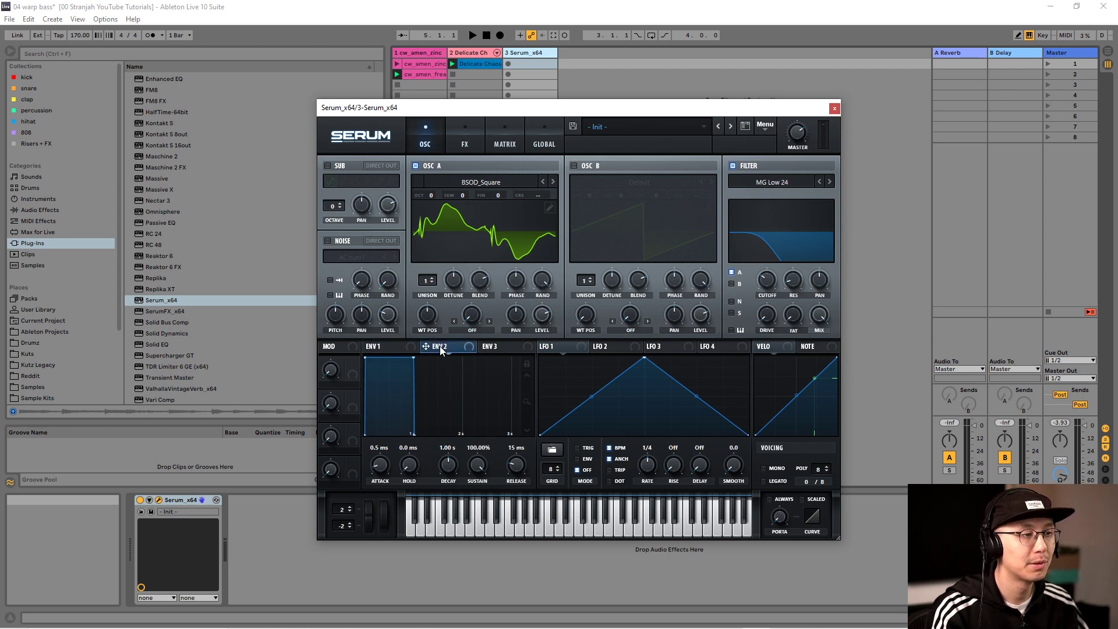
{"action": "left_click", "coordinate": [393, 347]}
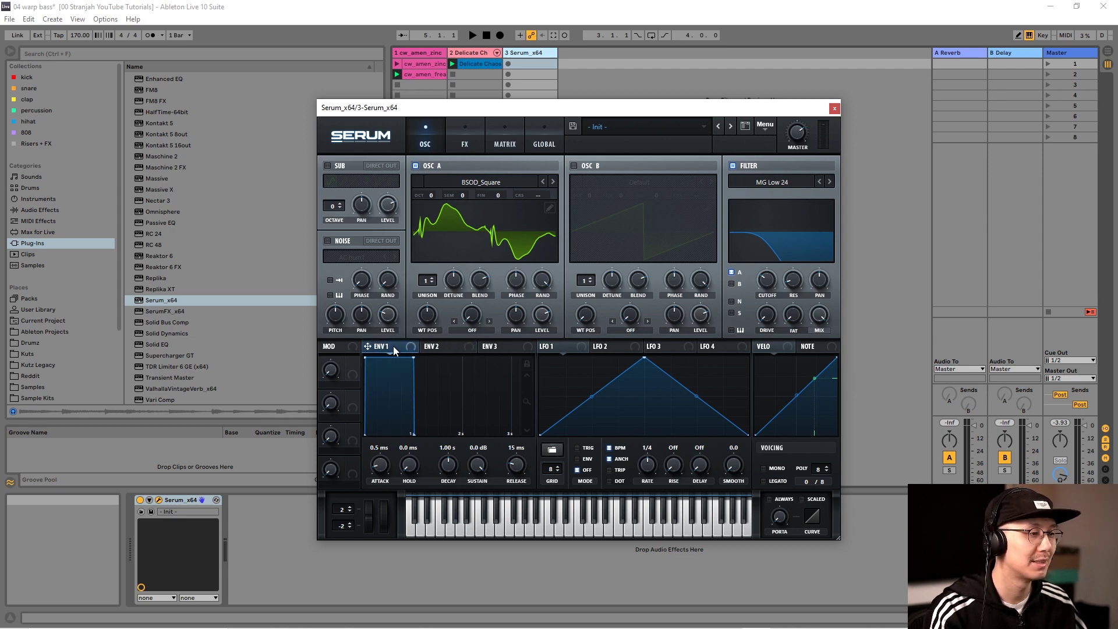
{"action": "left_click", "coordinate": [444, 347]}
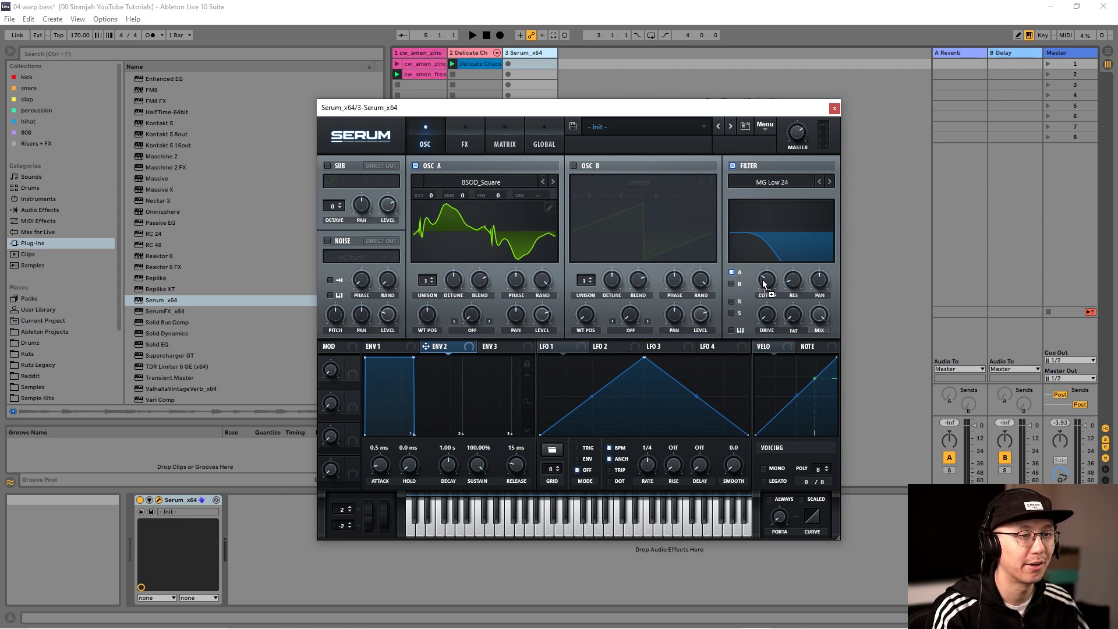
{"action": "left_click_drag", "start_coordinate": [765, 281], "coordinate": [763, 299]}
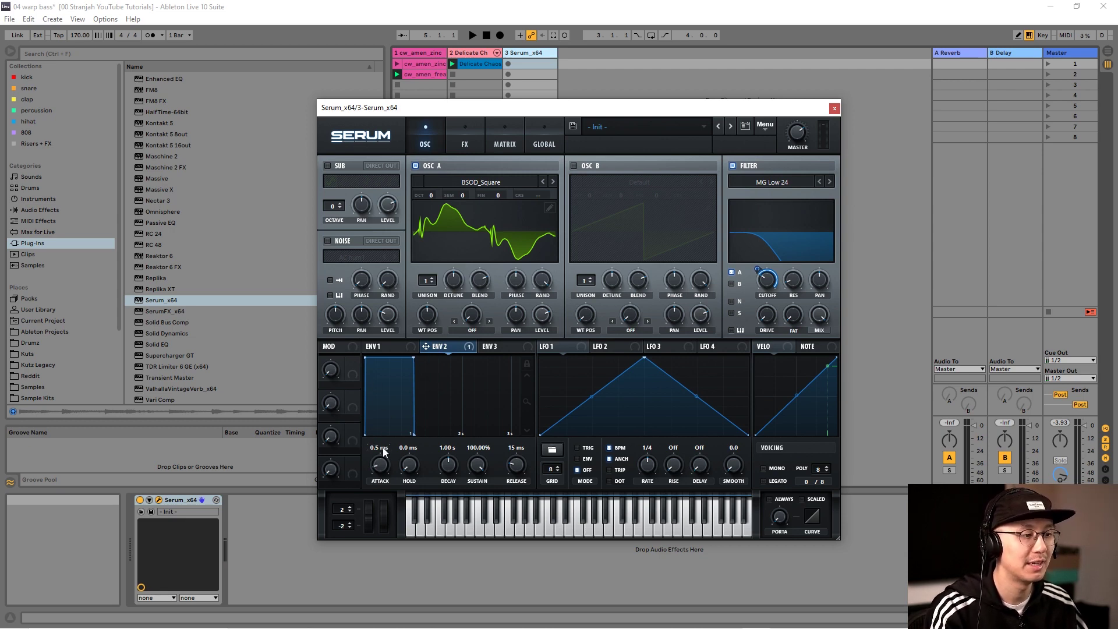
Lengthen envelope 2's attack to 634 ms, auditioning different attack times for the filter sweep
{"action": "left_click_drag", "start_coordinate": [386, 465], "coordinate": [385, 409]}
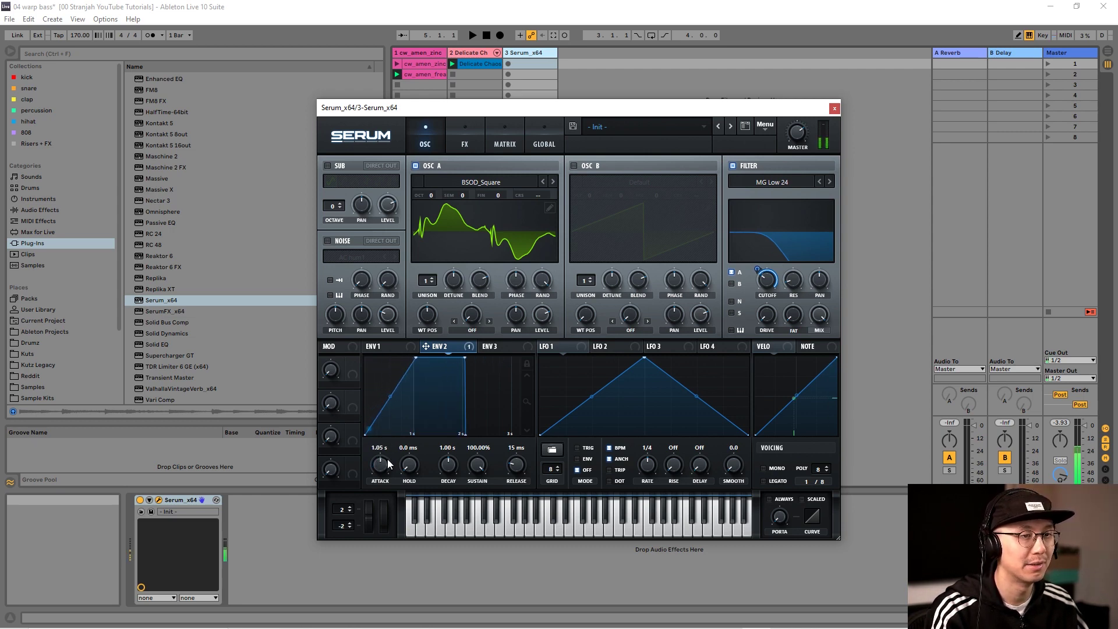
{"action": "left_click_drag", "start_coordinate": [386, 462], "coordinate": [386, 472]}
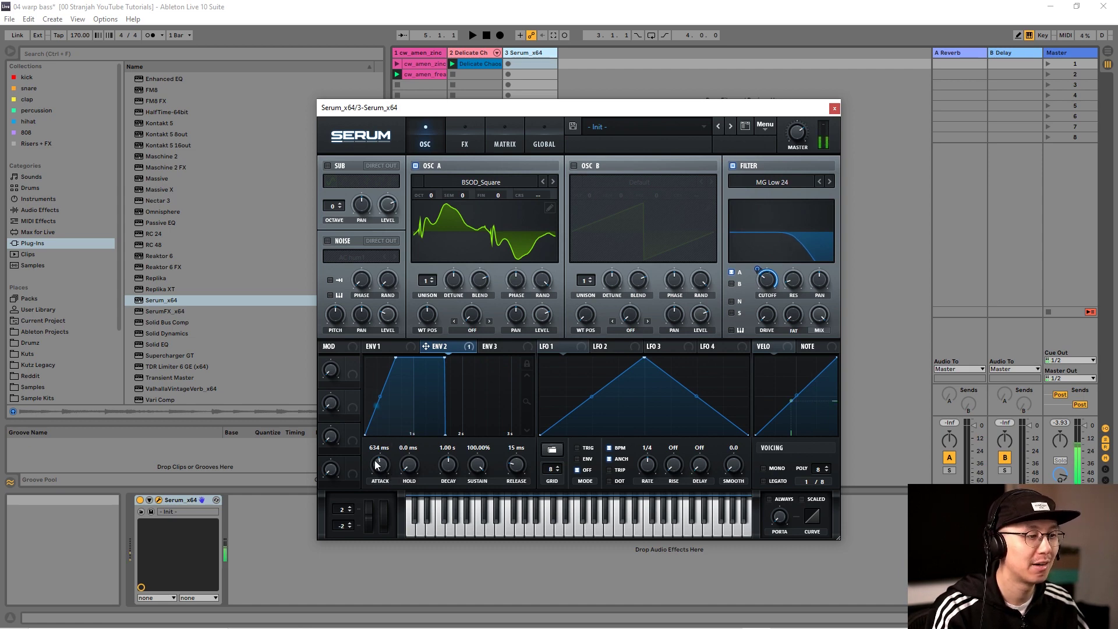
{"action": "left_click_drag", "start_coordinate": [380, 463], "coordinate": [382, 471]}
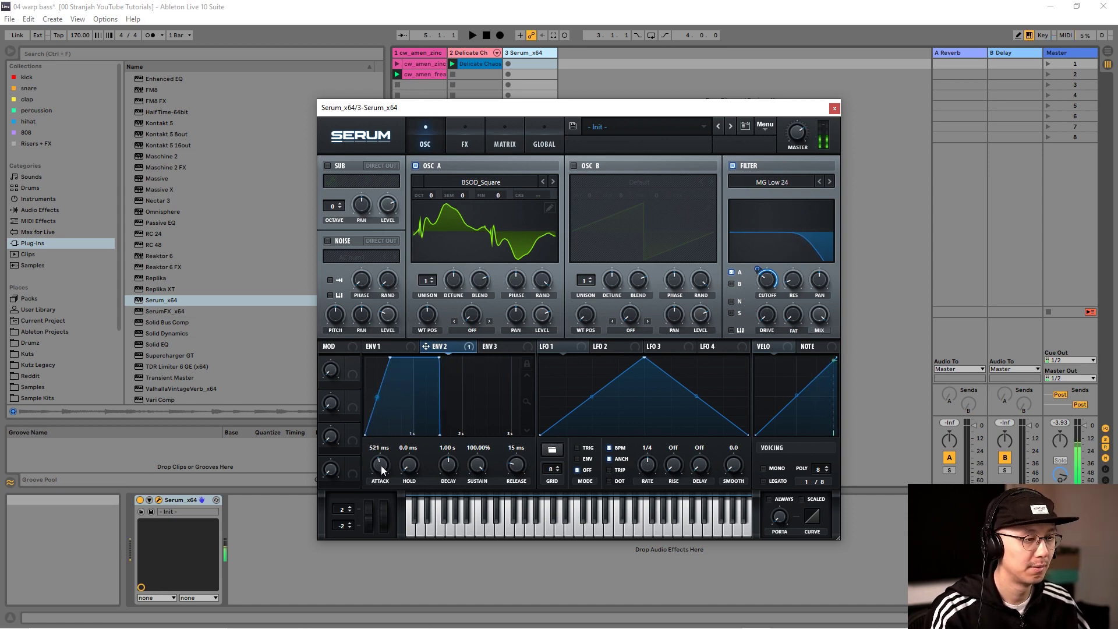
{"action": "left_click_drag", "start_coordinate": [381, 465], "coordinate": [381, 463]}
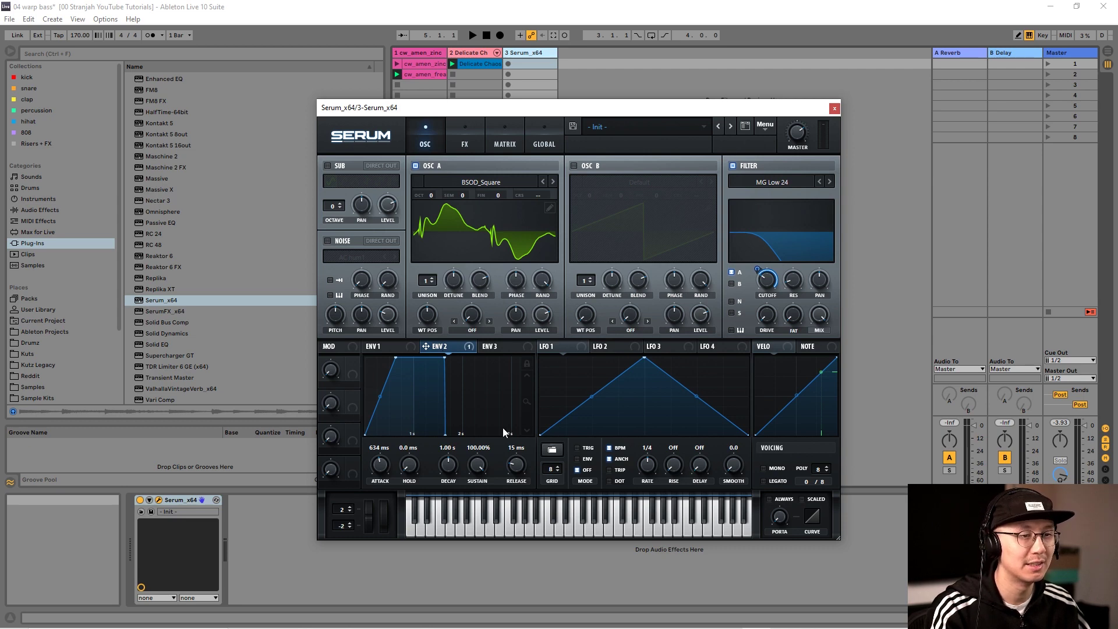
Adjust envelope 2's modulation amount on the filter cutoff and lower the base cutoff frequency
{"action": "mouse_move", "coordinate": [758, 267]}
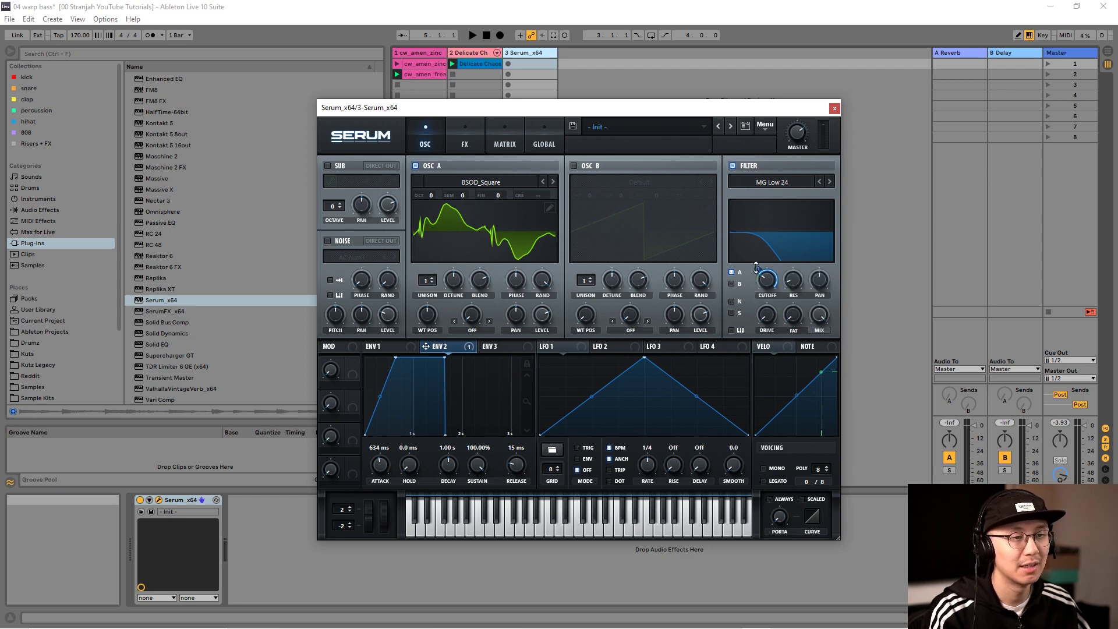
{"action": "left_click_drag", "start_coordinate": [756, 268], "coordinate": [757, 267]}
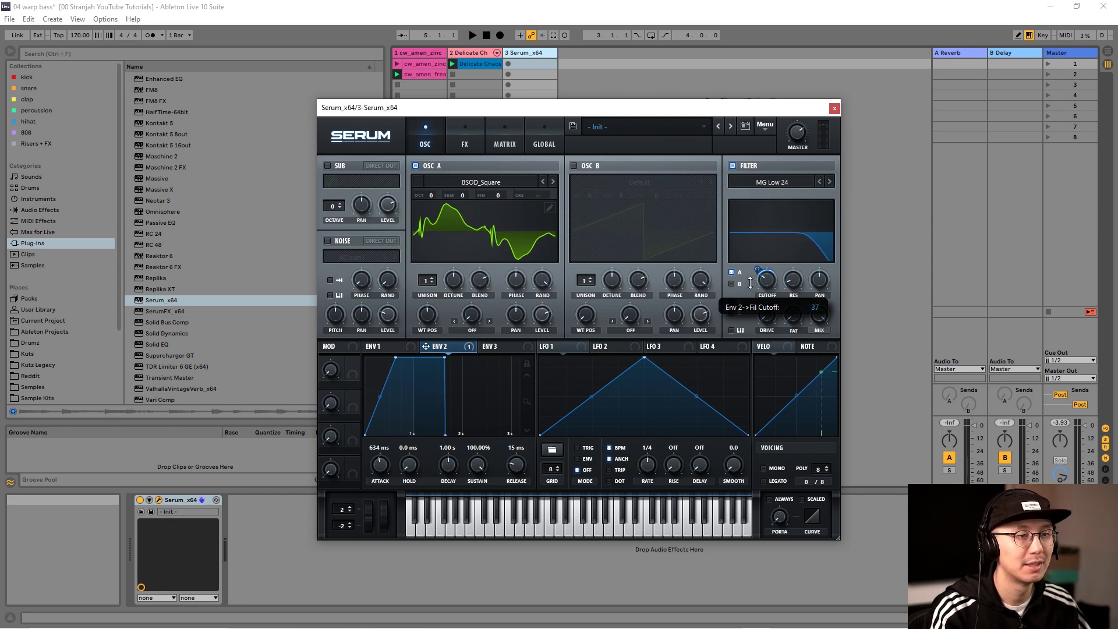
{"action": "left_click_drag", "start_coordinate": [750, 283], "coordinate": [784, 284]}
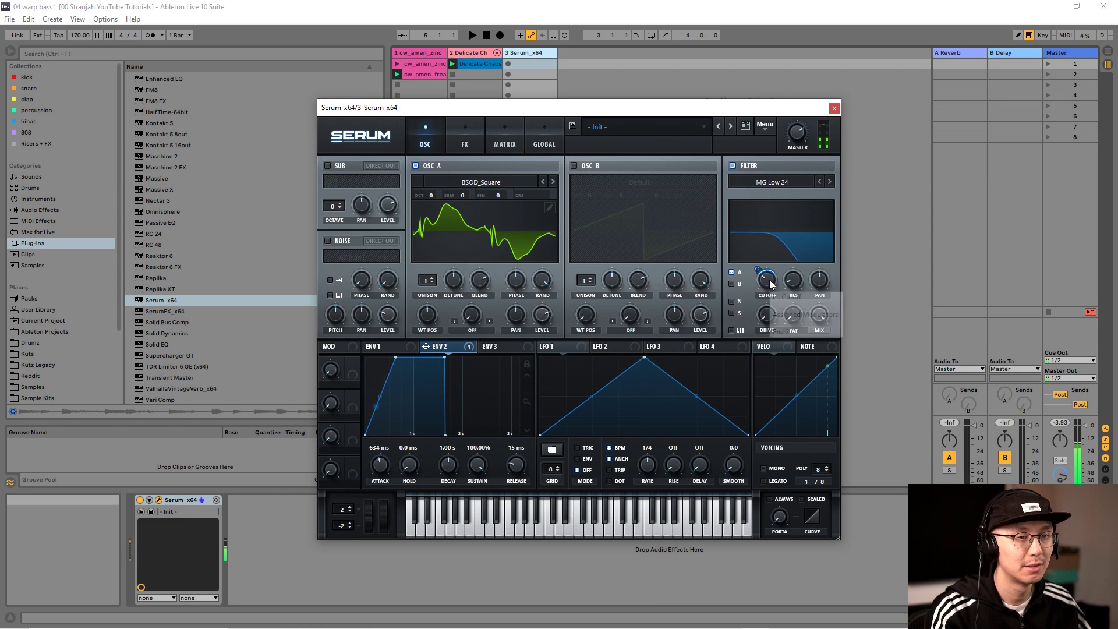
{"action": "left_click", "coordinate": [769, 285]}
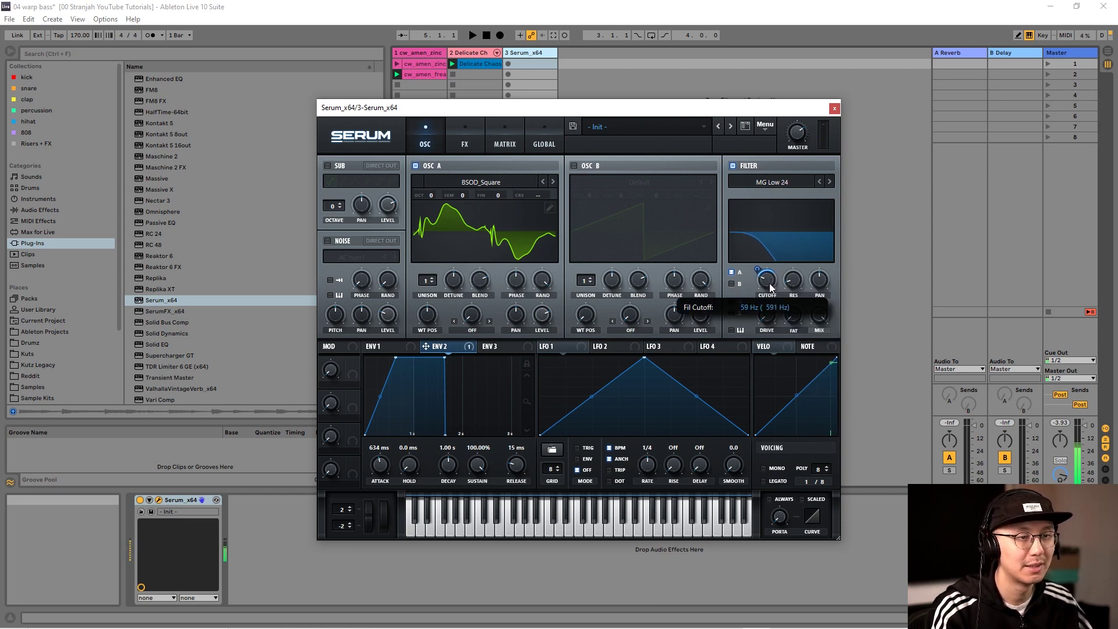
{"action": "left_click_drag", "start_coordinate": [760, 270], "coordinate": [758, 265]}
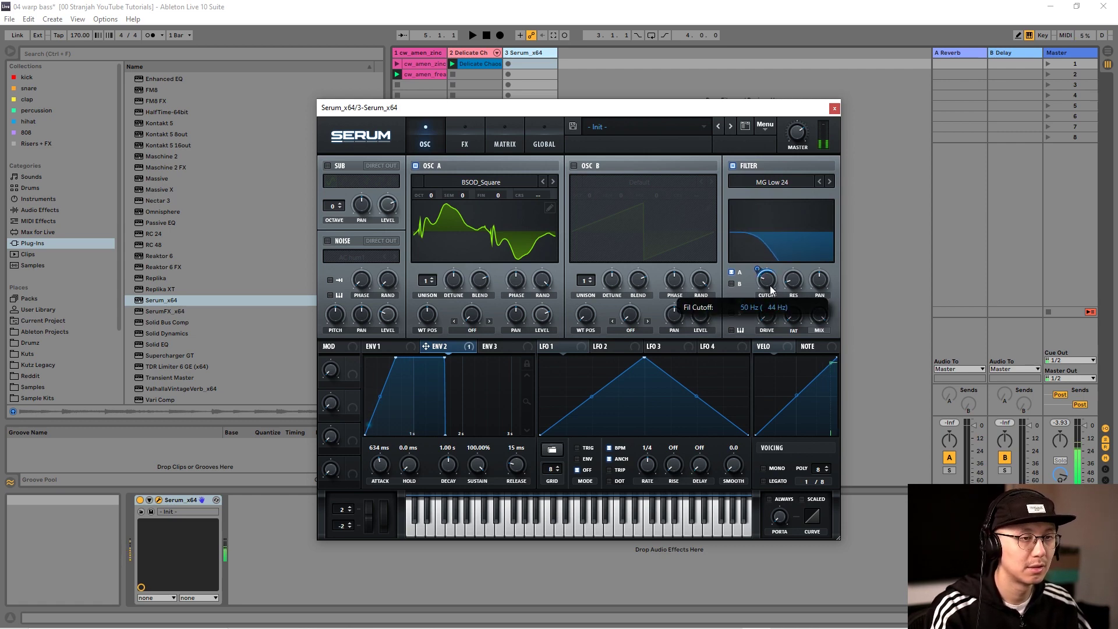
Shorten envelope 2's attack to 383 ms and fine-tune its modulation amount on the filter cutoff
{"action": "left_click_drag", "start_coordinate": [382, 461], "coordinate": [383, 470]}
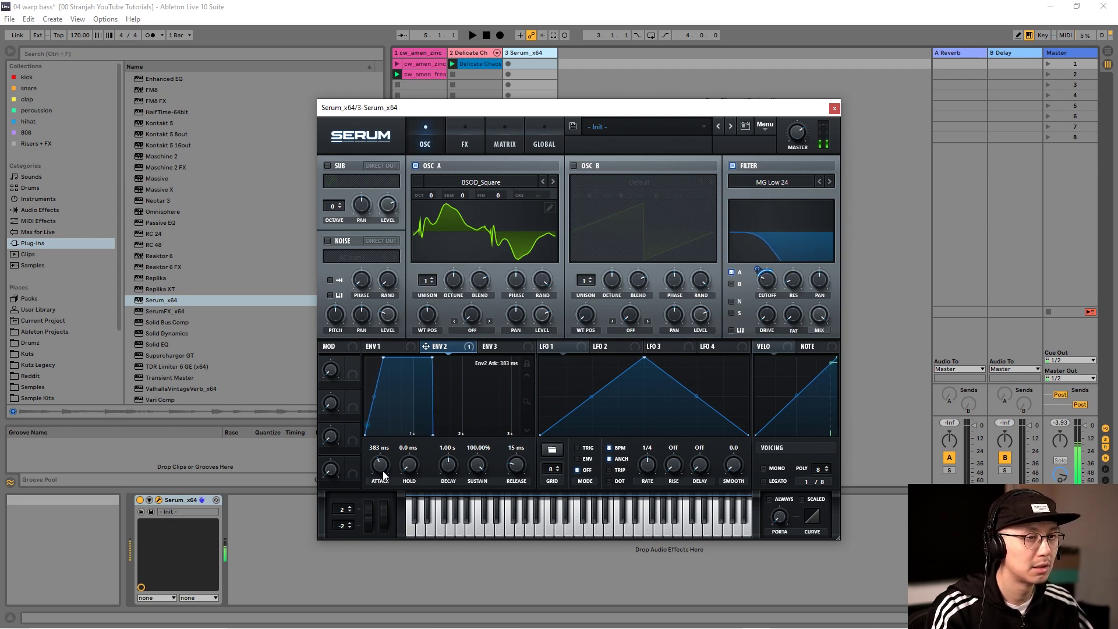
{"action": "mouse_move", "coordinate": [759, 270]}
{"action": "left_mouse_down"}
{"action": "mouse_move", "coordinate": [773, 286]}
{"action": "mouse_move", "coordinate": [755, 267]}
{"action": "left_mouse_up"}
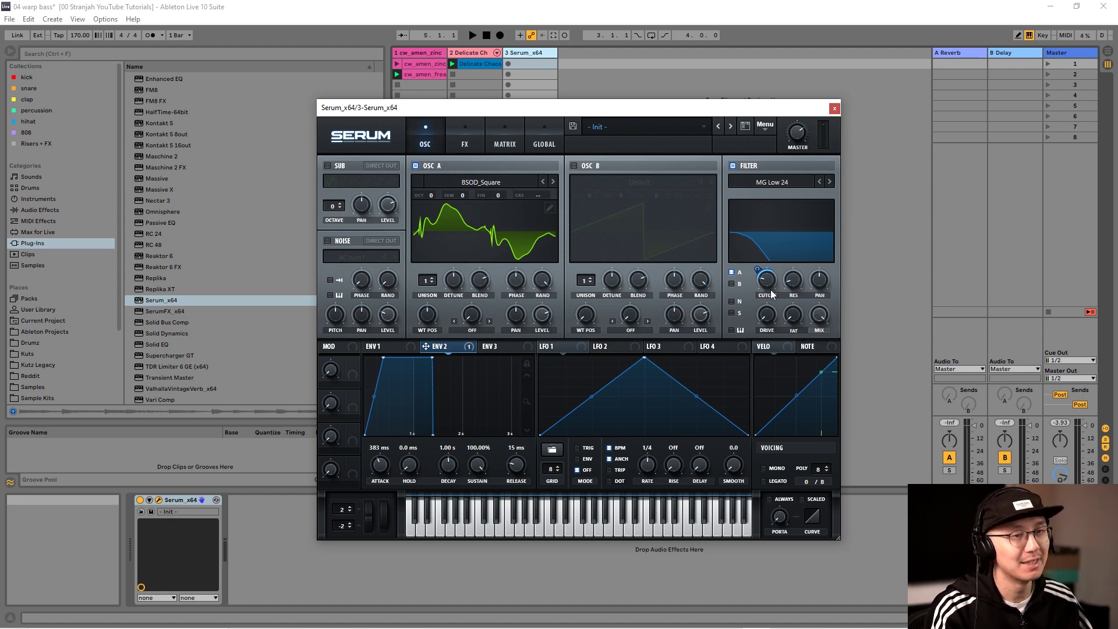
Try the filter resonance at up to 92%, and bring it back down to a moderate level
{"action": "left_click", "coordinate": [798, 275]}
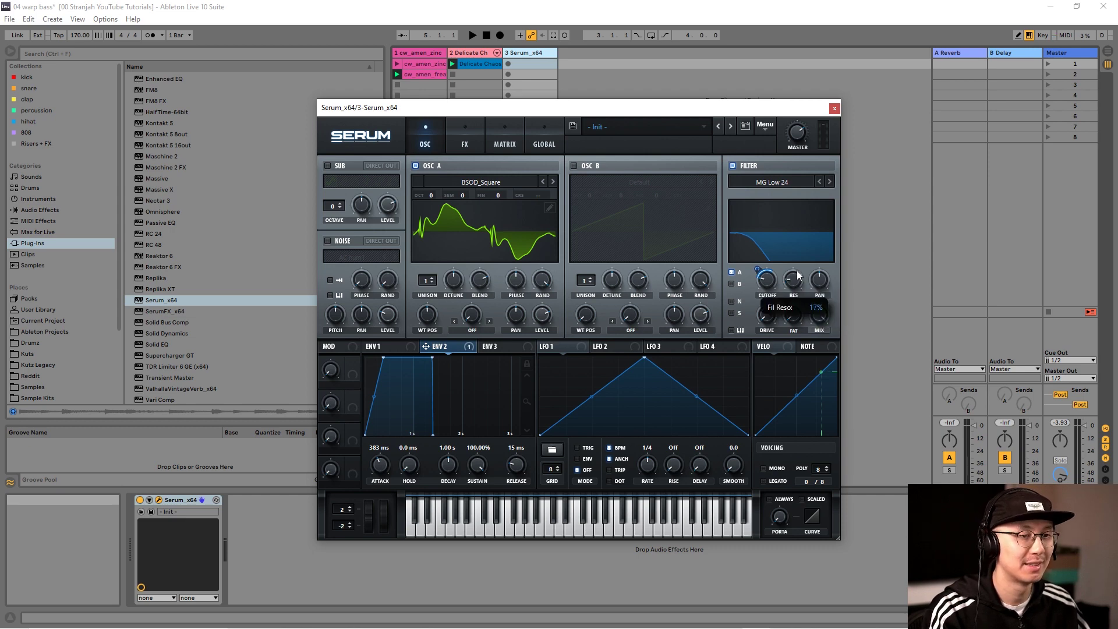
{"action": "mouse_move", "coordinate": [796, 258]}
{"action": "left_mouse_down"}
{"action": "mouse_move", "coordinate": [795, 225]}
{"action": "mouse_move", "coordinate": [794, 240]}
{"action": "left_mouse_up"}
{"action": "left_click_drag", "start_coordinate": [791, 284], "coordinate": [796, 204]}
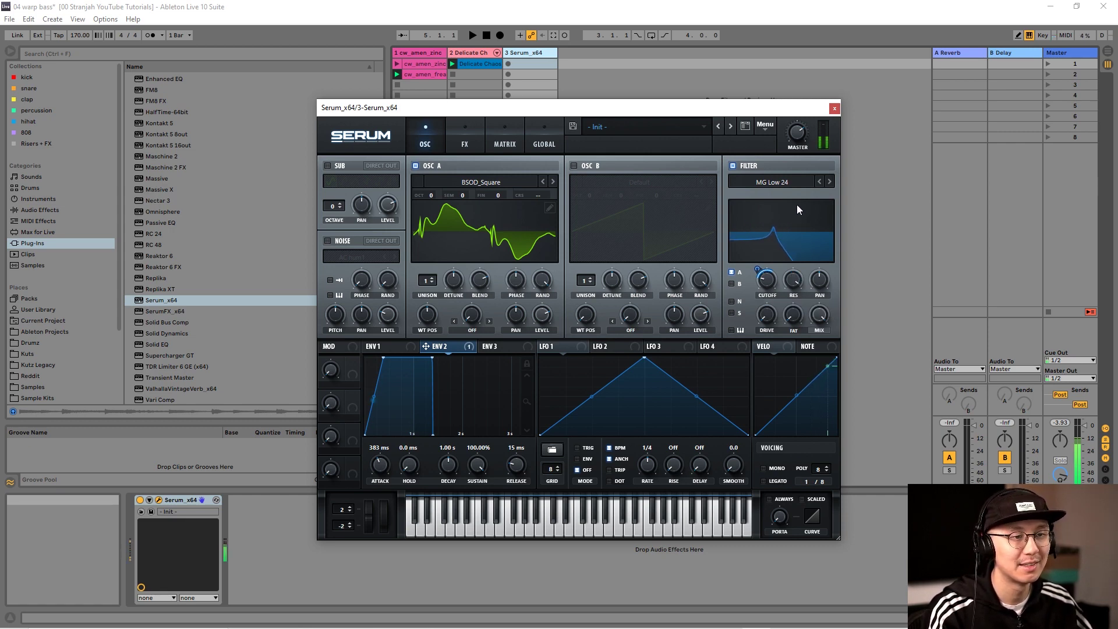
{"action": "mouse_move", "coordinate": [798, 295]}
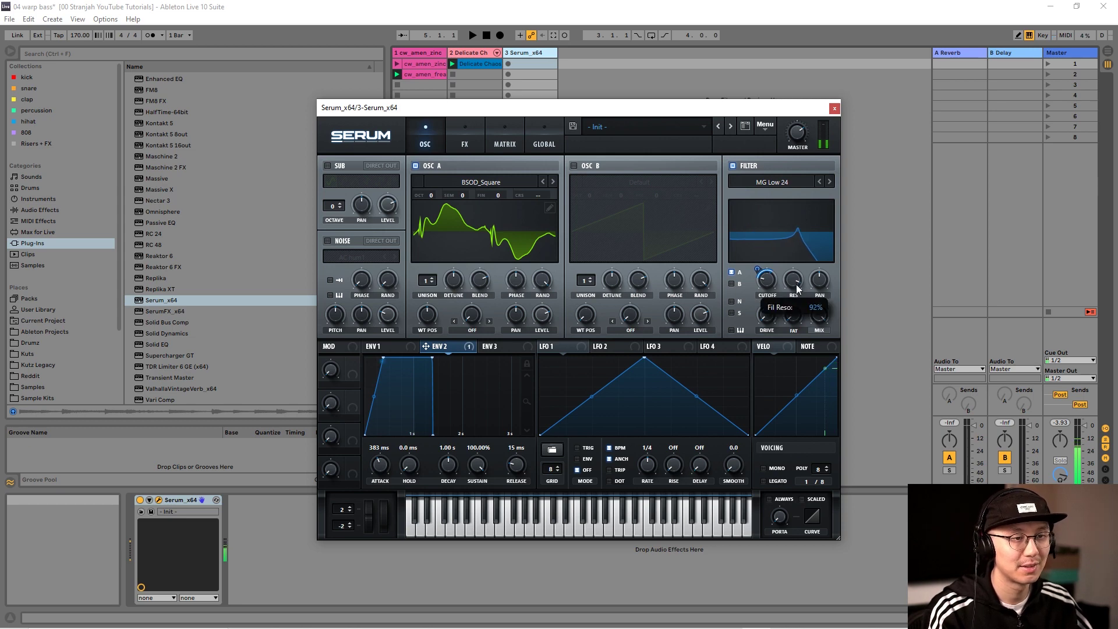
{"action": "left_click_drag", "start_coordinate": [798, 281], "coordinate": [795, 329]}
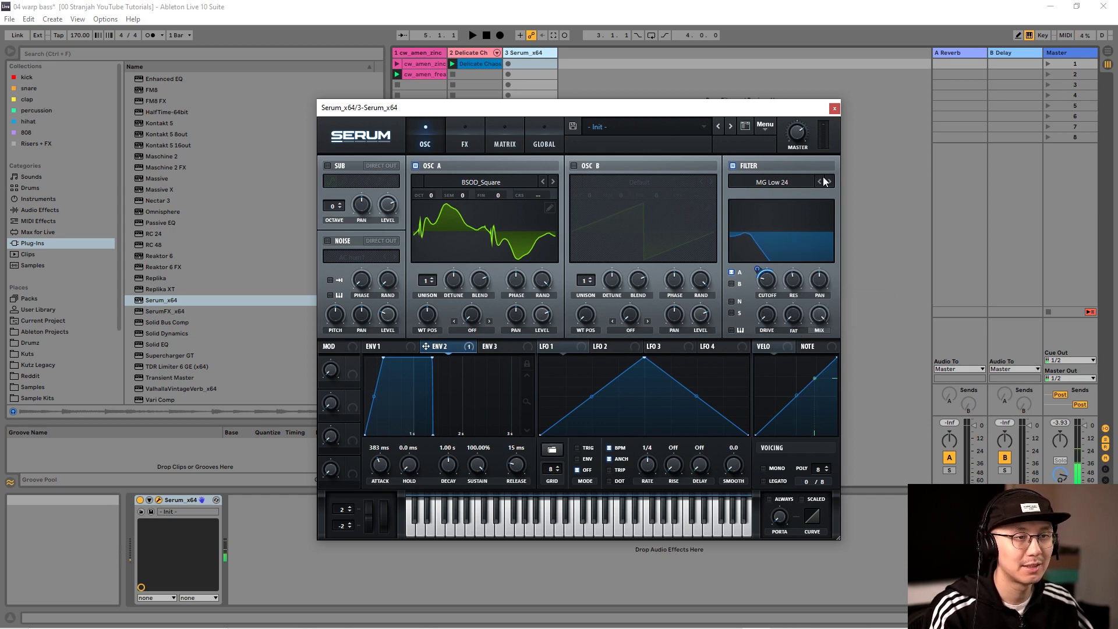
Compare the MG Low 6, MG Low 12 and MG Low 24 filter types, and set the filter to MG Low 18
{"action": "left_click", "coordinate": [801, 183]}
{"action": "mouse_move", "coordinate": [763, 195]}
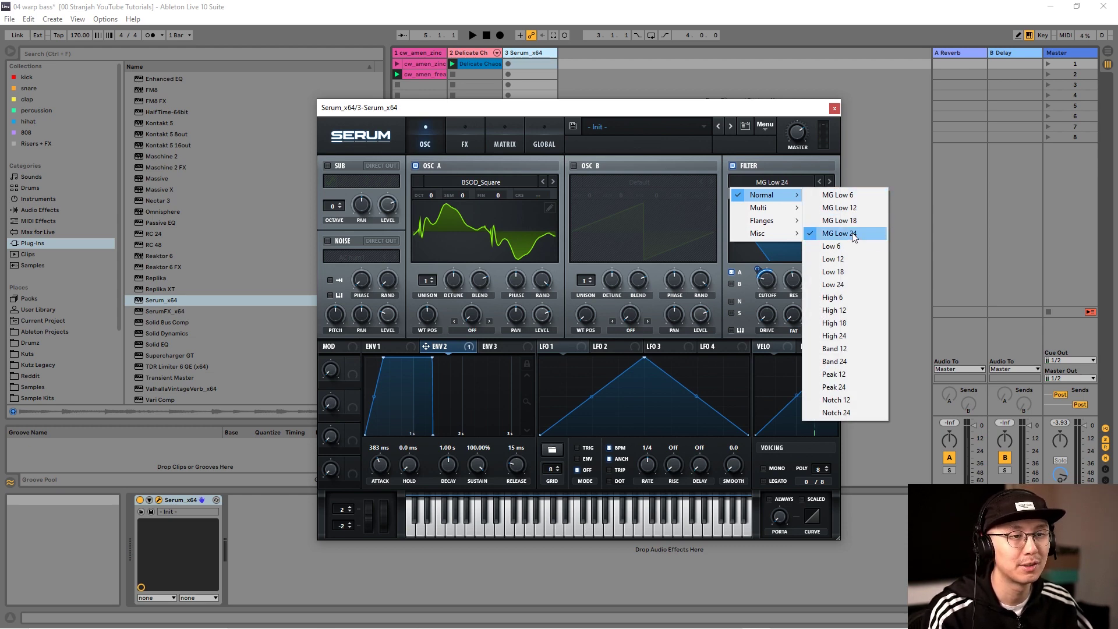
{"action": "left_click", "coordinate": [748, 103]}
{"action": "left_click", "coordinate": [819, 182]}
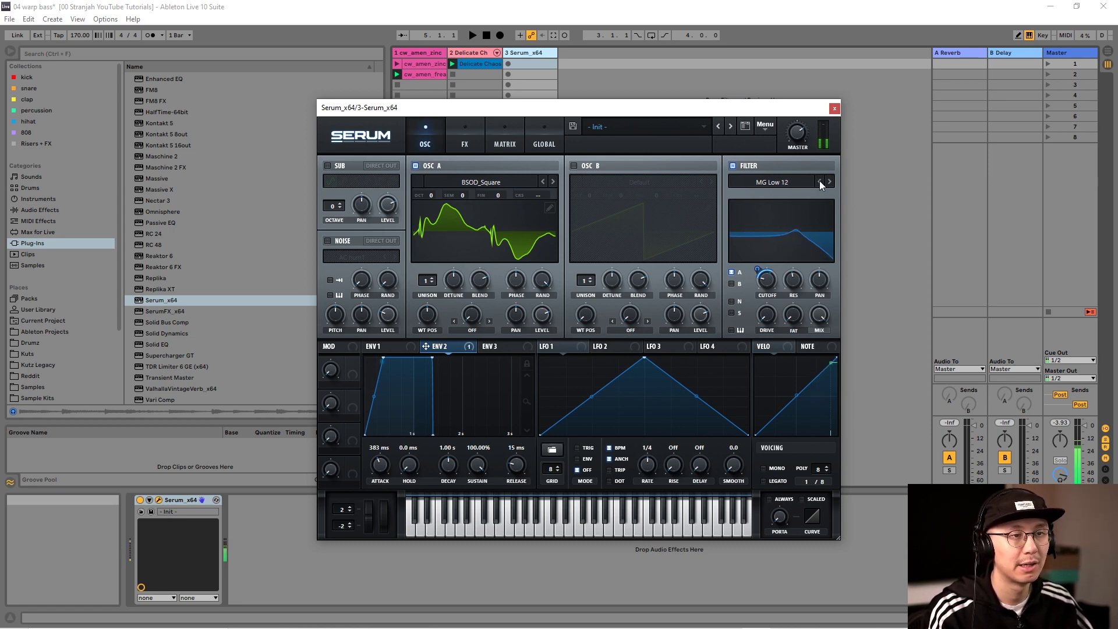
{"action": "double_click", "coordinate": [819, 182]}
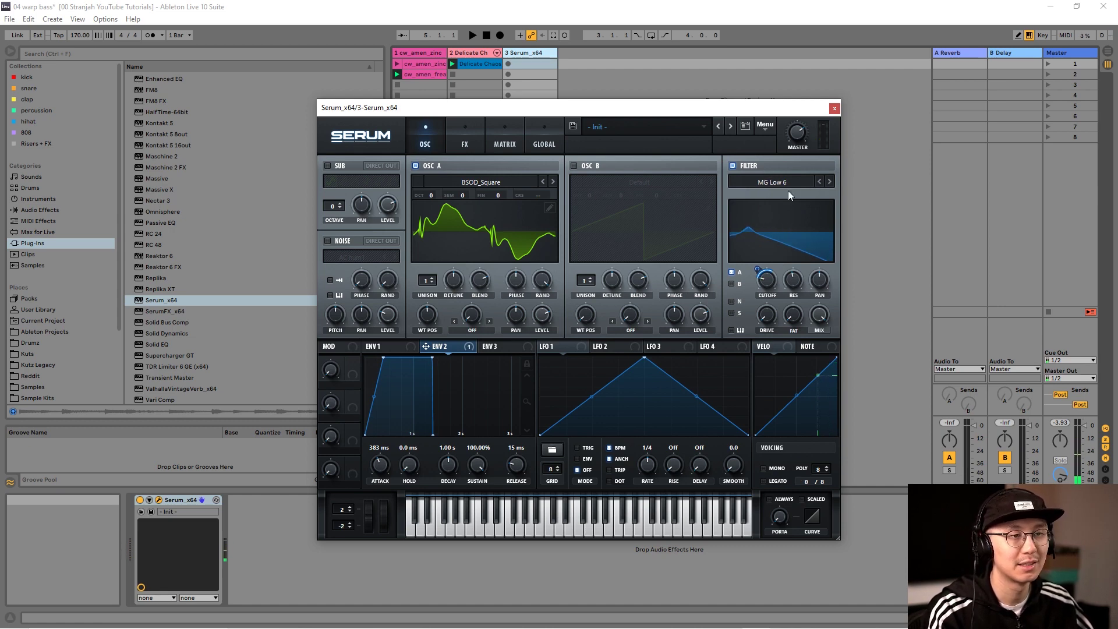
{"action": "left_click", "coordinate": [830, 179]}
{"action": "left_click", "coordinate": [829, 181]}
{"action": "left_click", "coordinate": [829, 180]}
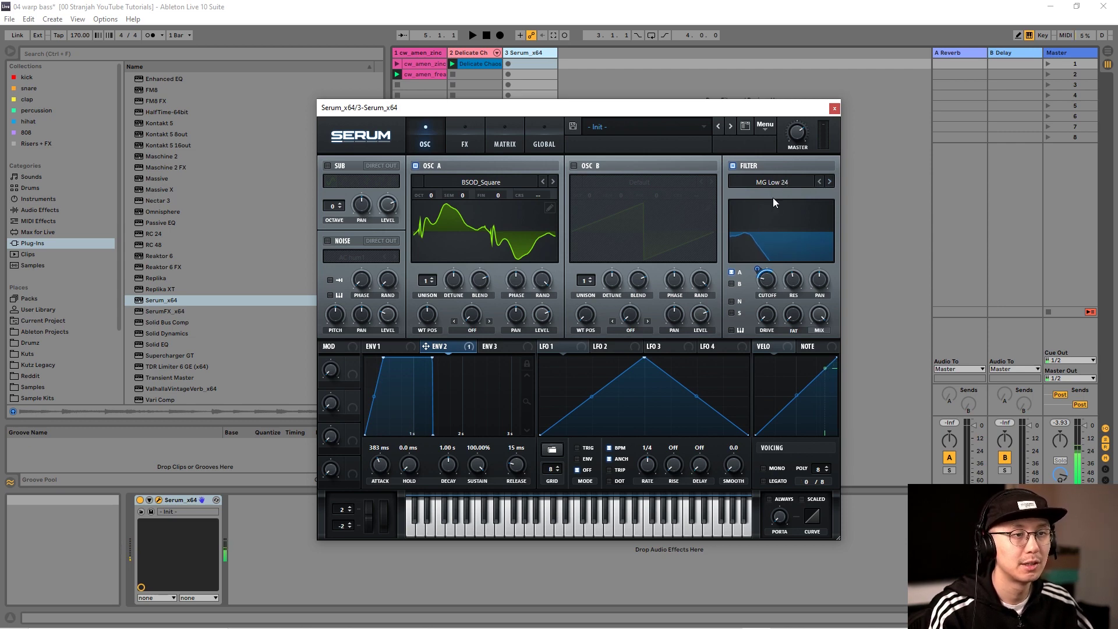
{"action": "left_click", "coordinate": [820, 181]}
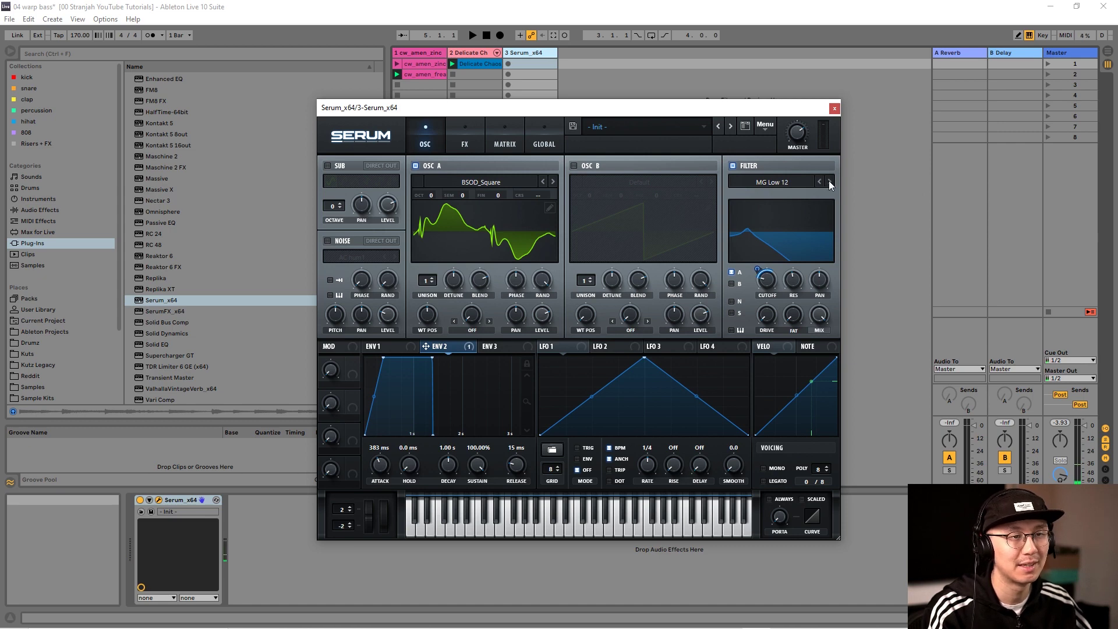
{"action": "left_click", "coordinate": [829, 182]}
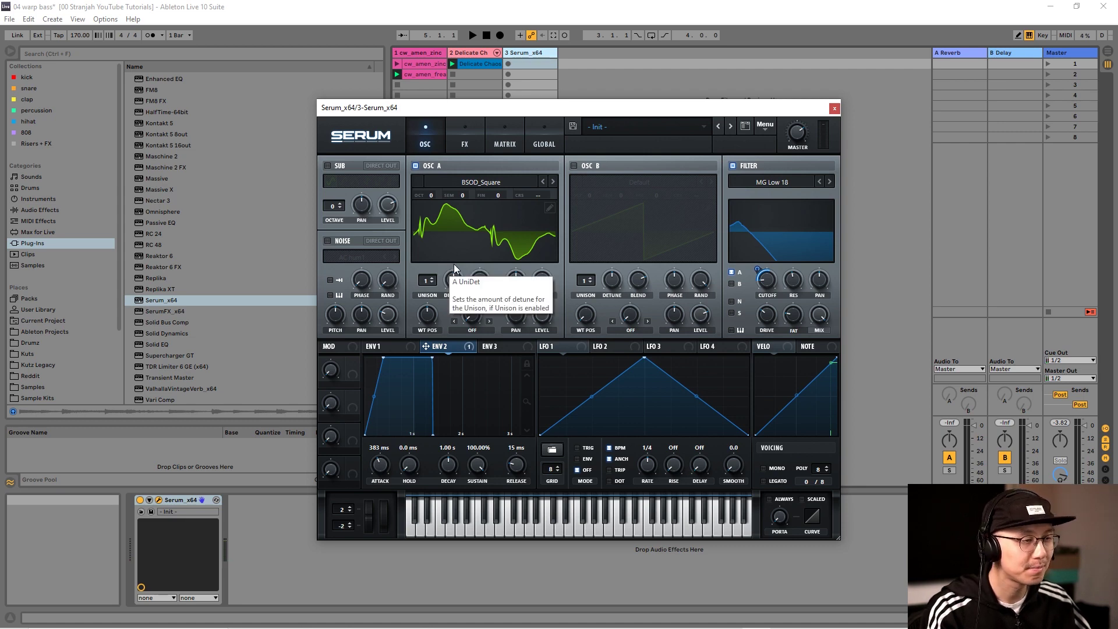
Enable Serum's delay effect and lower its feedback to 12%
{"action": "left_click", "coordinate": [469, 132]}
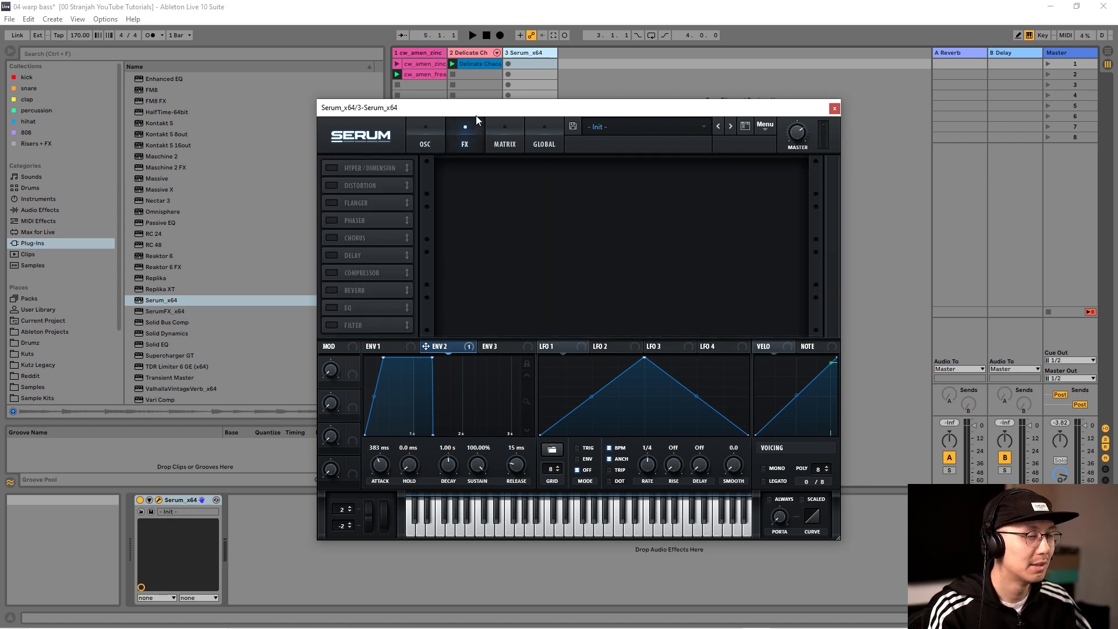
{"action": "mouse_move", "coordinate": [477, 115]}
{"action": "left_mouse_down"}
{"action": "mouse_move", "coordinate": [506, 138]}
{"action": "mouse_move", "coordinate": [507, 114]}
{"action": "mouse_move", "coordinate": [492, 182]}
{"action": "mouse_move", "coordinate": [483, 131]}
{"action": "mouse_move", "coordinate": [515, 127]}
{"action": "mouse_move", "coordinate": [490, 119]}
{"action": "left_mouse_up"}
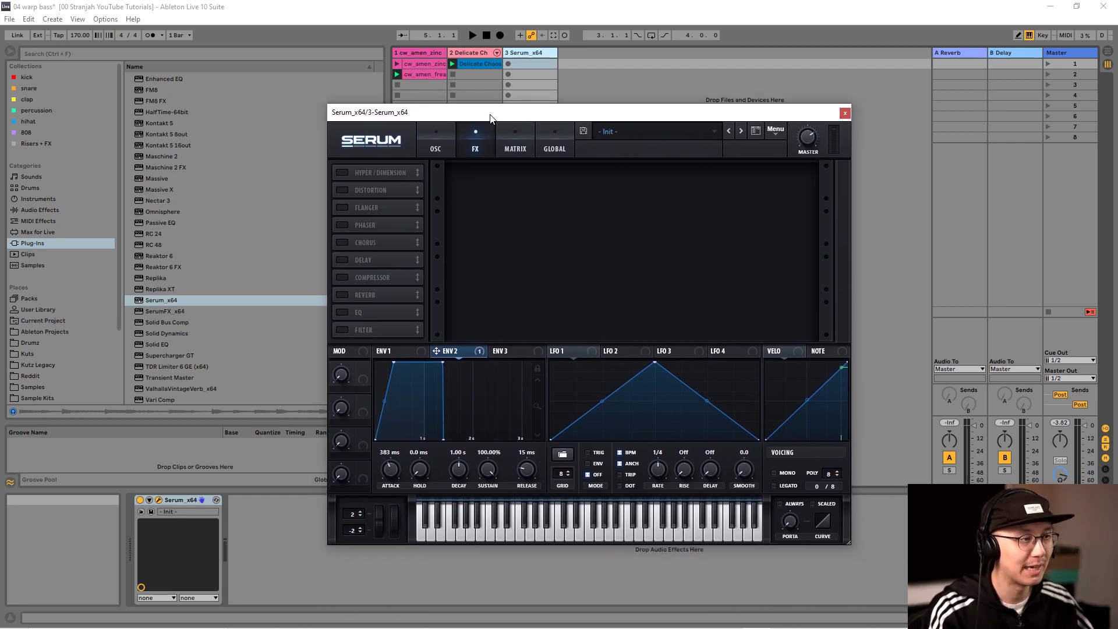
{"action": "left_click", "coordinate": [345, 260]}
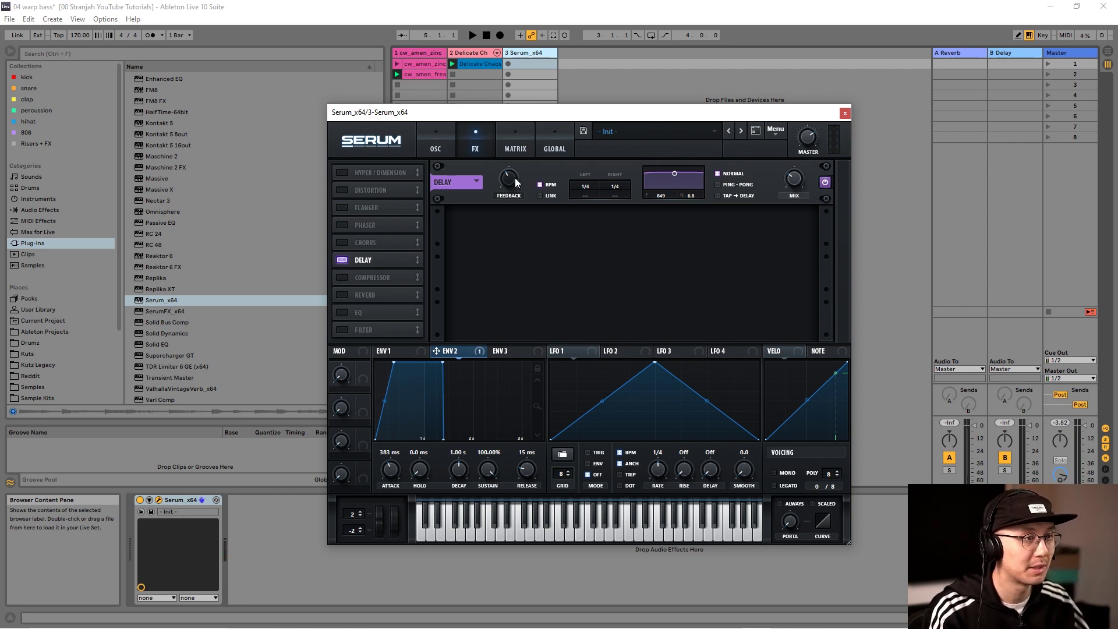
{"action": "mouse_move", "coordinate": [516, 192]}
{"action": "left_click_drag", "start_coordinate": [516, 192], "coordinate": [517, 197]}
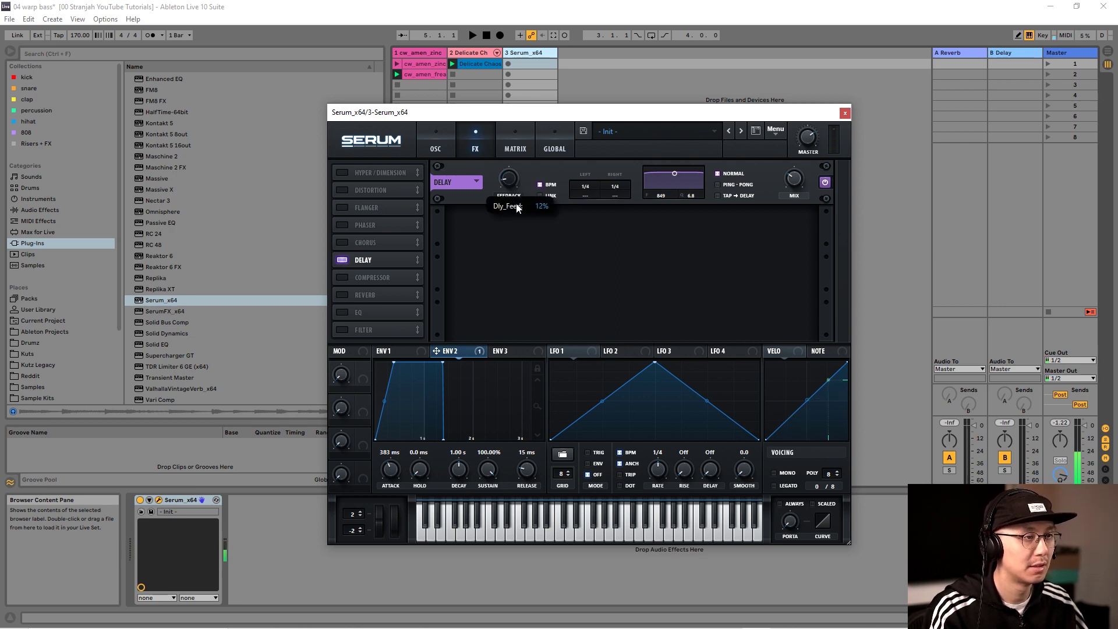
Set the left and right delay times to 1/2 with a Dot 1/2 offset, and fine-tune the feedback
{"action": "left_click_drag", "start_coordinate": [592, 185], "coordinate": [592, 159]}
{"action": "left_click_drag", "start_coordinate": [596, 205], "coordinate": [594, 169]}
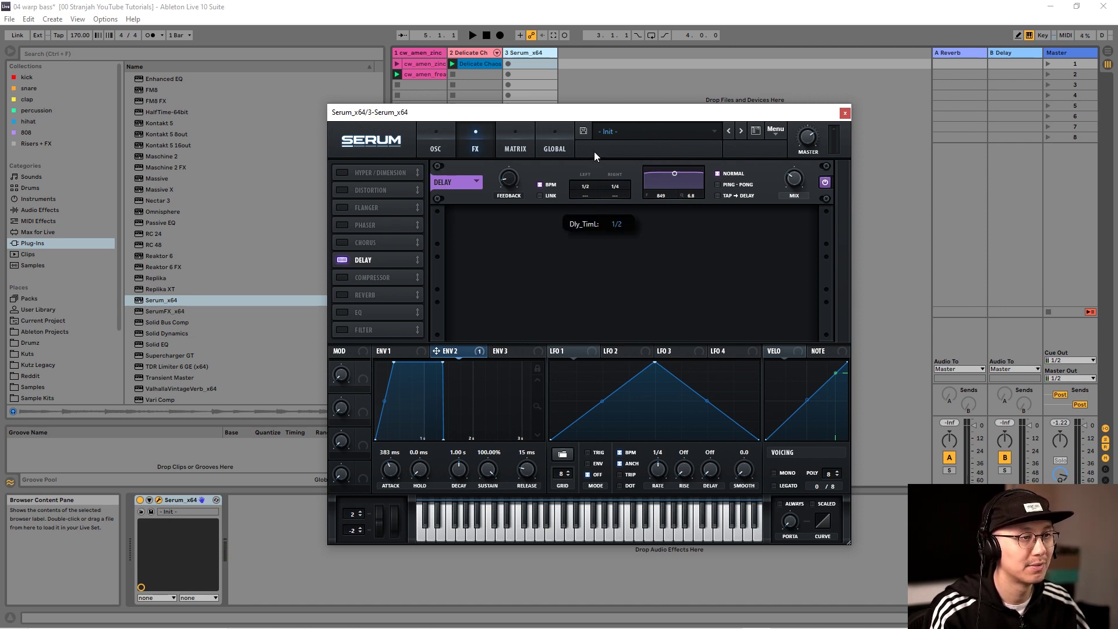
{"action": "left_click_drag", "start_coordinate": [623, 191], "coordinate": [617, 310]}
{"action": "left_click_drag", "start_coordinate": [581, 201], "coordinate": [588, 229]}
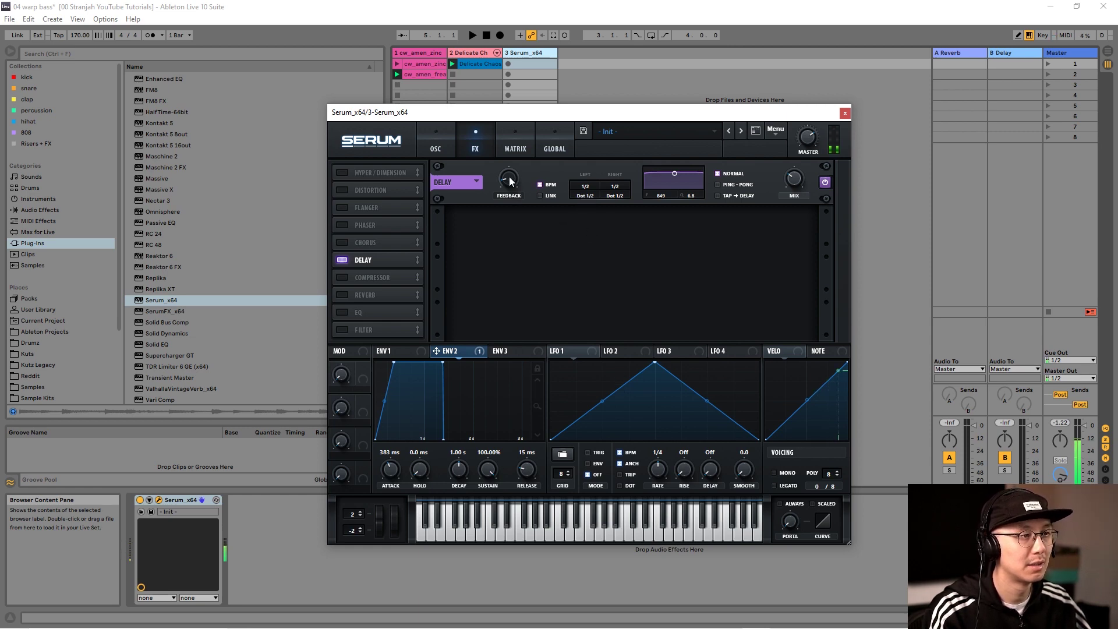
{"action": "left_click_drag", "start_coordinate": [510, 175], "coordinate": [513, 177]}
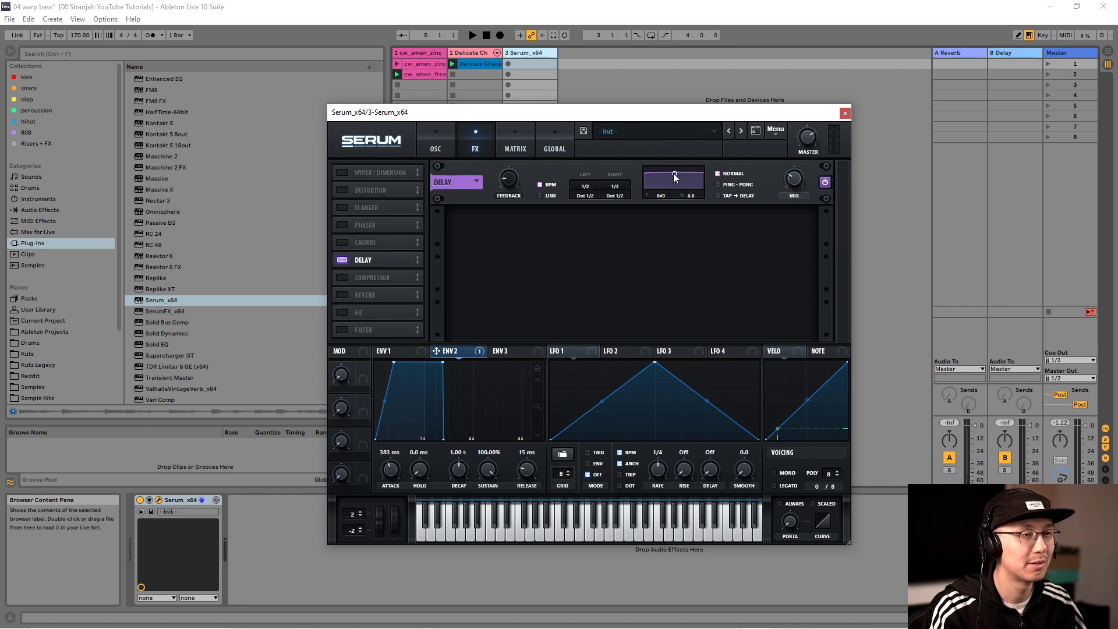
Narrow the delay's filter band and center it at a frequency of about 617
{"action": "mouse_move", "coordinate": [673, 173]}
{"action": "left_mouse_down"}
{"action": "mouse_move", "coordinate": [662, 190]}
{"action": "mouse_move", "coordinate": [673, 192]}
{"action": "left_mouse_up"}
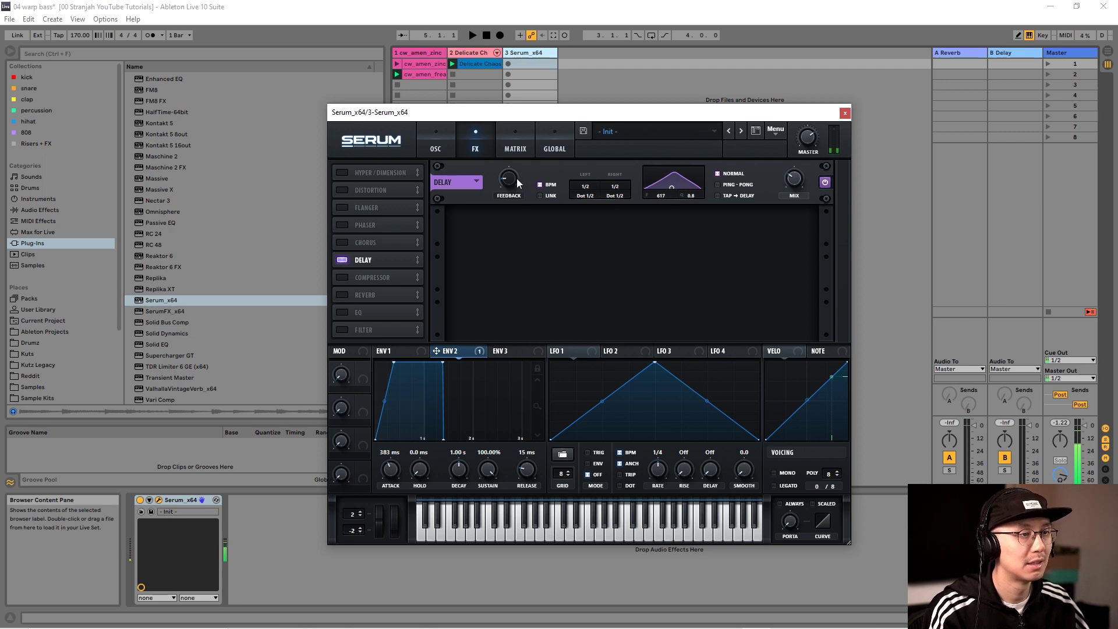
{"action": "mouse_move", "coordinate": [792, 174]}
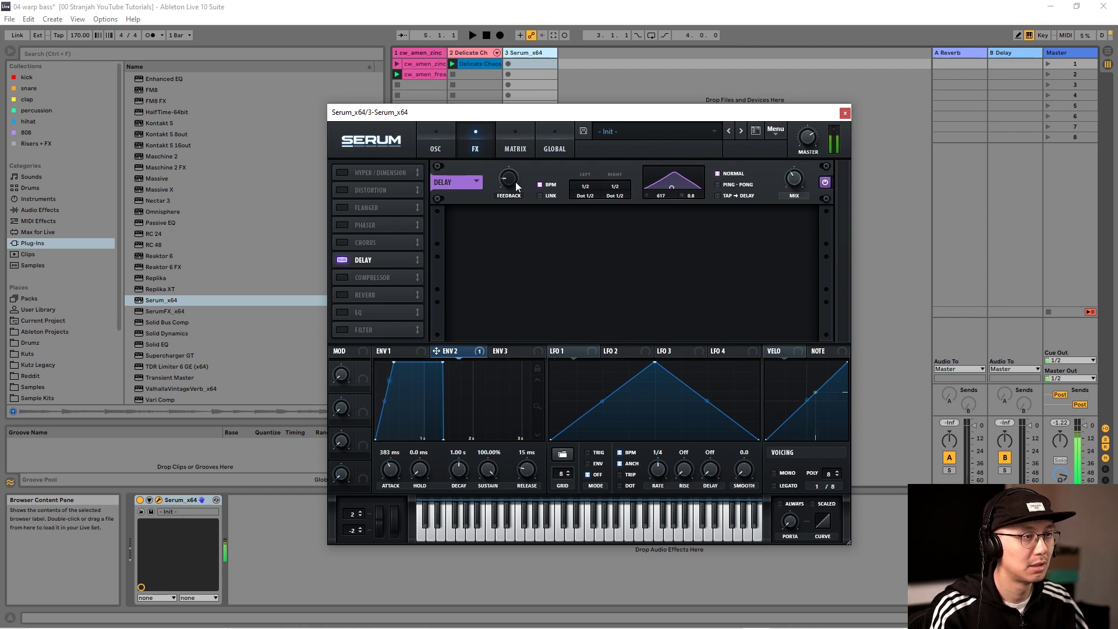
{"action": "mouse_move", "coordinate": [513, 182]}
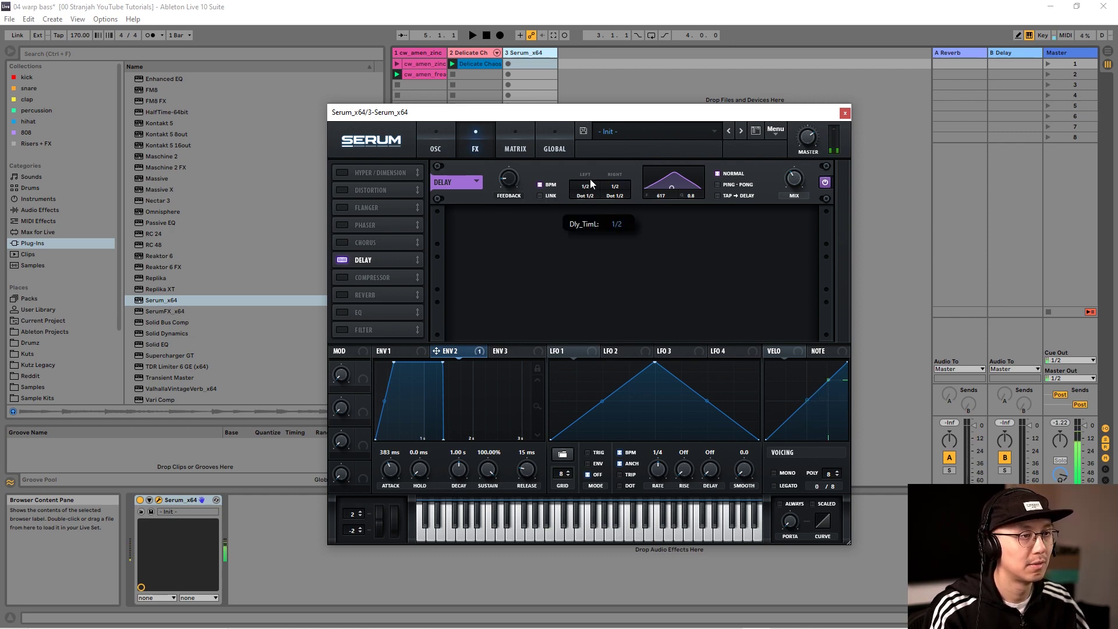
Set the left and right delay times to 1/4 and fine-tune the delay mix
{"action": "left_click_drag", "start_coordinate": [591, 191], "coordinate": [618, 210]}
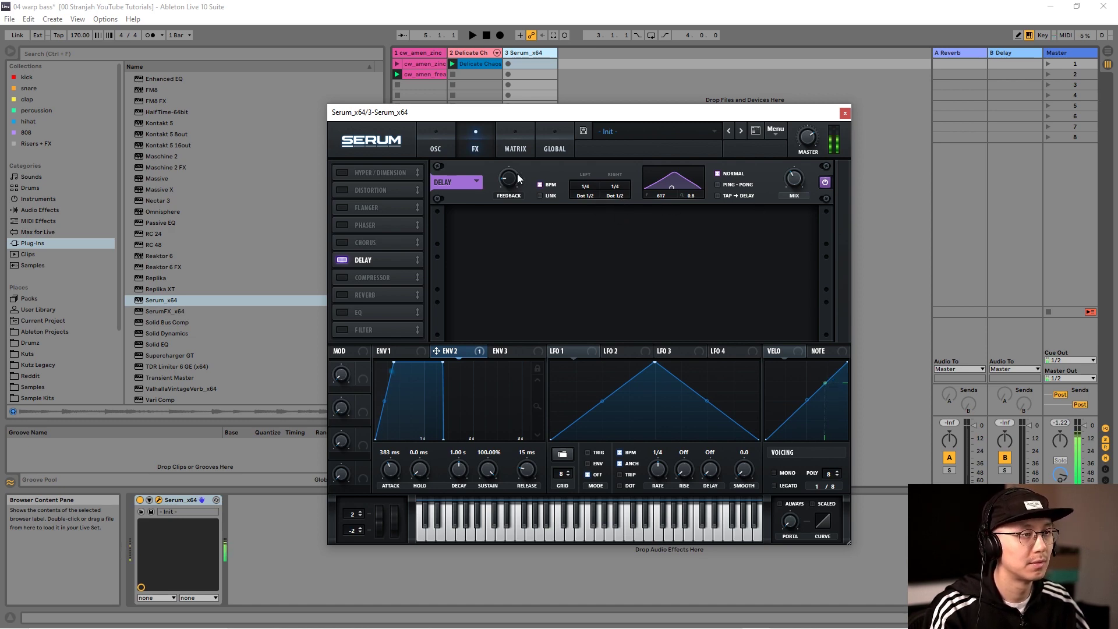
{"action": "mouse_move", "coordinate": [802, 197]}
{"action": "left_click_drag", "start_coordinate": [801, 194], "coordinate": [798, 212]}
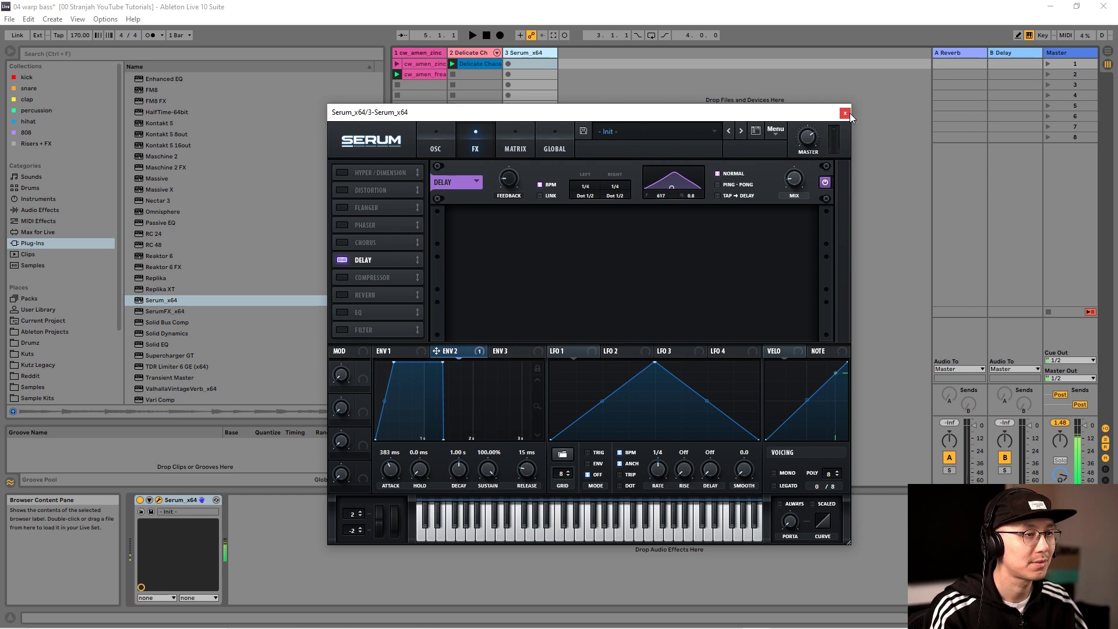
Enable Serum's reverb effect and set its low cut to 20%
{"action": "left_click", "coordinate": [343, 295]}
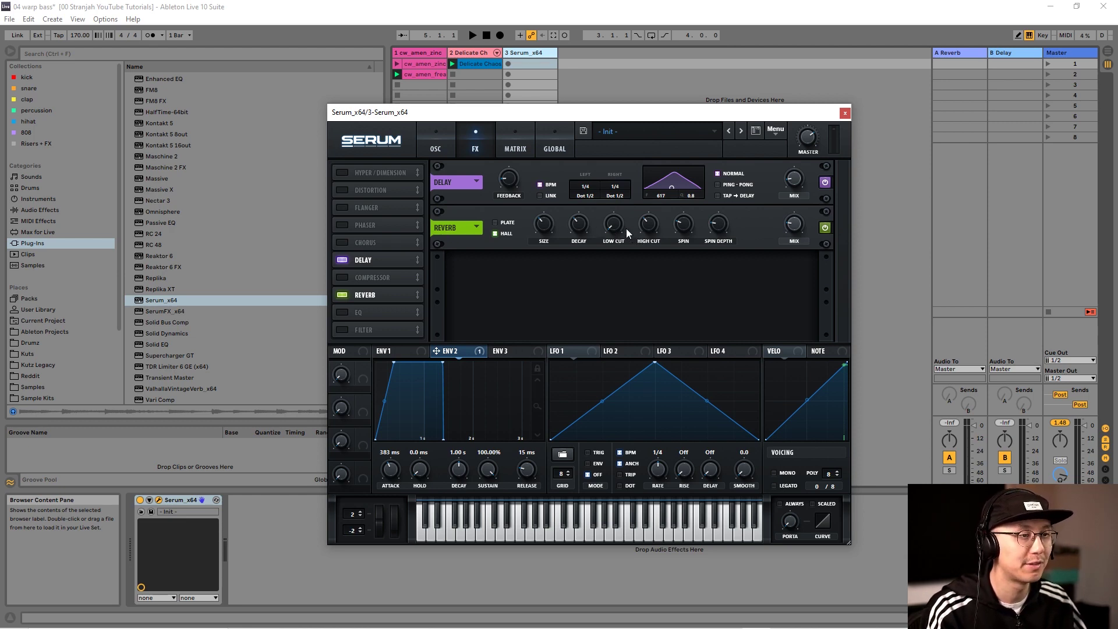
{"action": "mouse_move", "coordinate": [617, 227]}
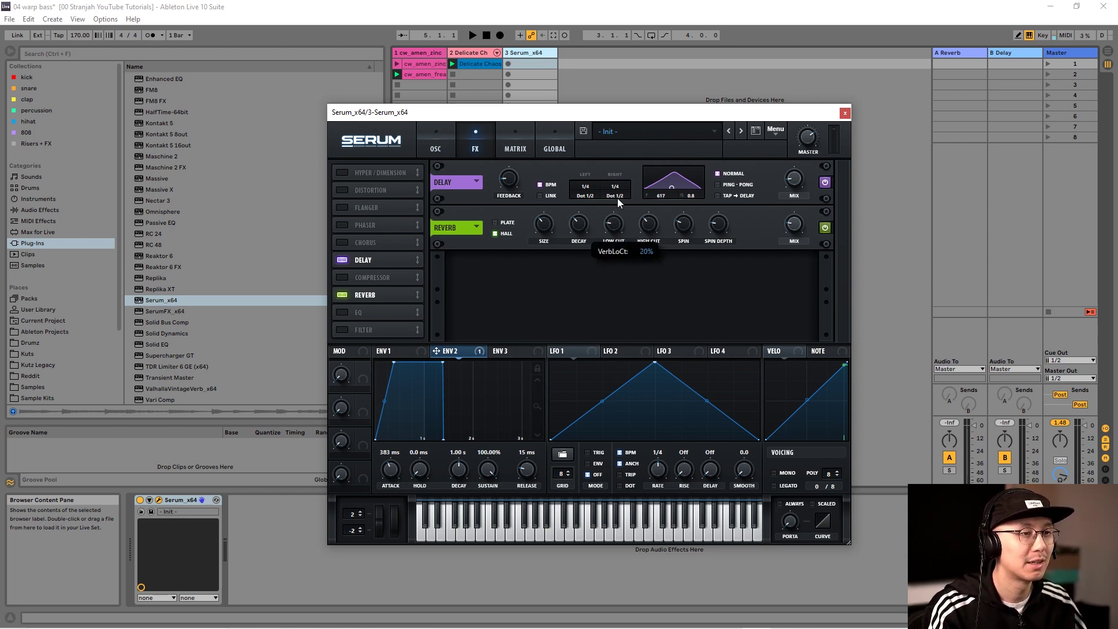
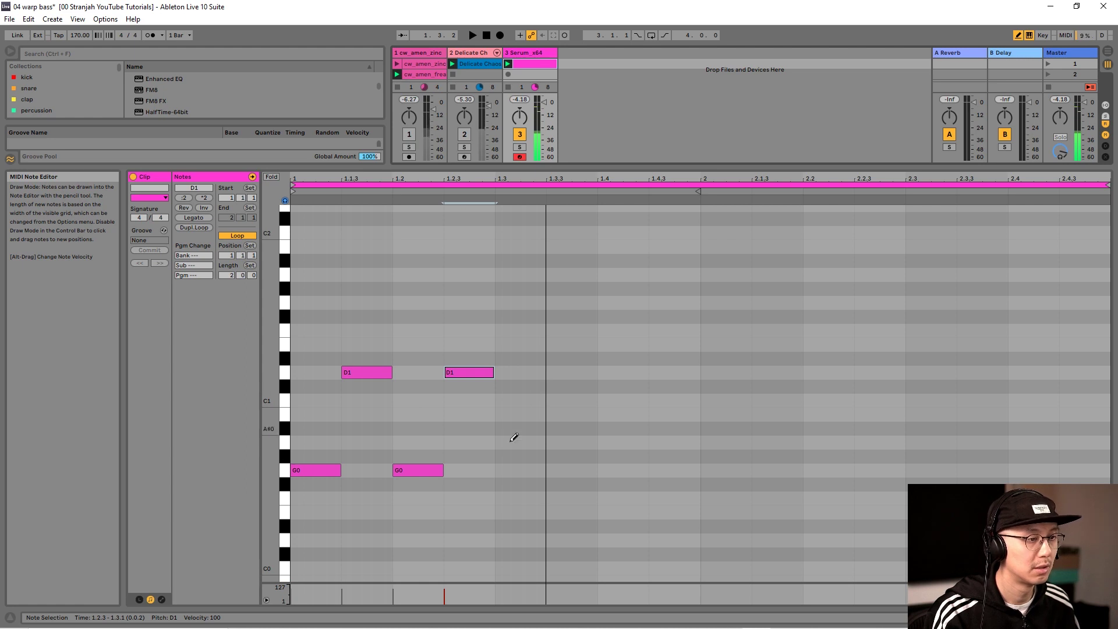
Add a G0 note at 1.3 and a D1 note at 1.3.3 in the Serum clip, and play it back
{"action": "left_click", "coordinate": [520, 470]}
{"action": "left_click", "coordinate": [579, 372]}
{"action": "key", "text": "space"}
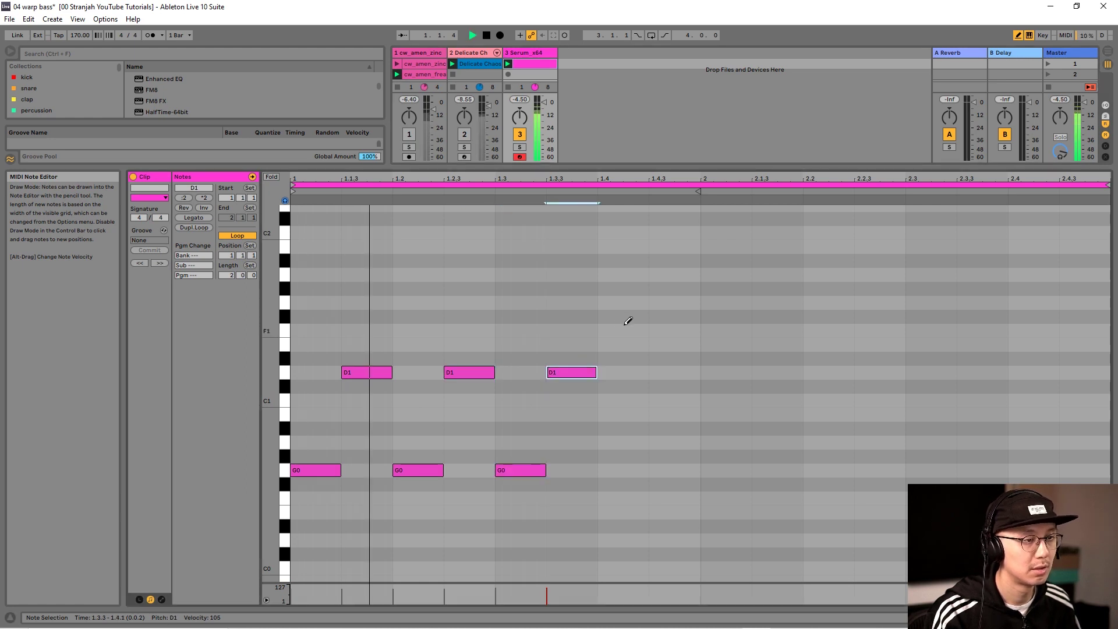
Stop playback and draw a run of six consecutive F1 notes from 1.4 up to 2.3 in the clip
{"action": "key", "text": "space"}
{"action": "left_click", "coordinate": [624, 302]}
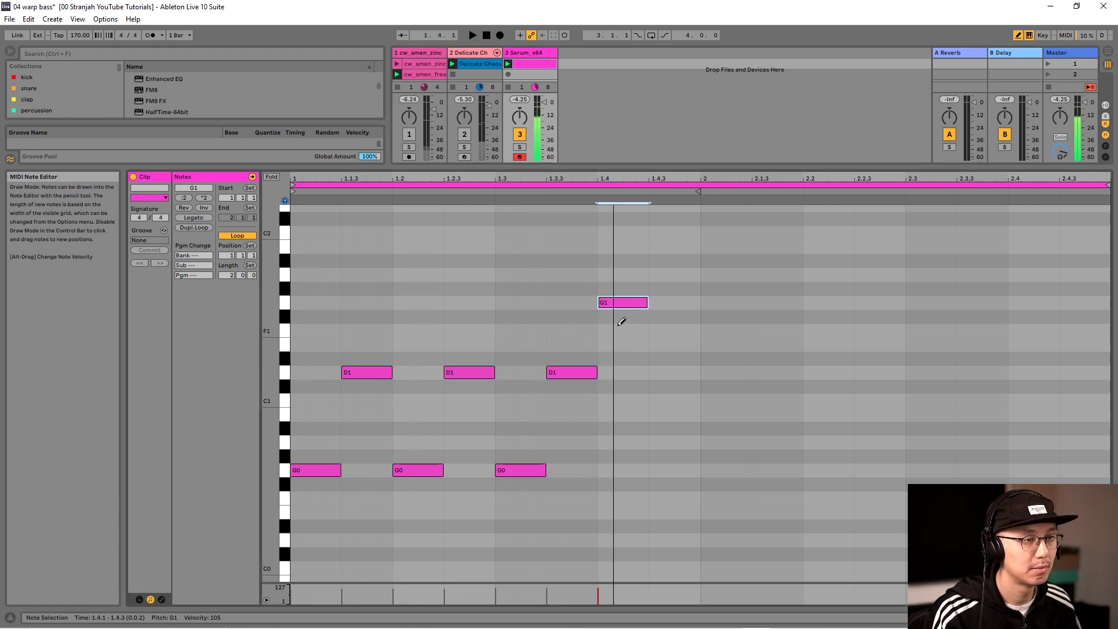
{"action": "left_click", "coordinate": [620, 328]}
{"action": "left_click", "coordinate": [622, 303]}
{"action": "left_click_drag", "start_coordinate": [685, 331], "coordinate": [955, 313]}
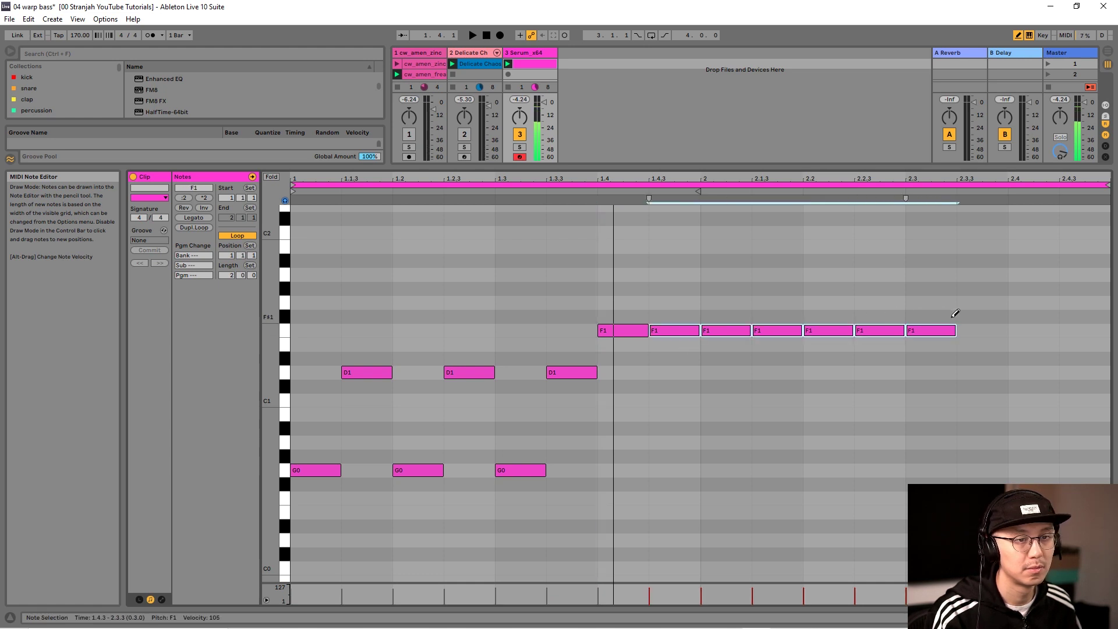
{"action": "key", "text": "space"}
{"action": "left_click", "coordinate": [919, 329]}
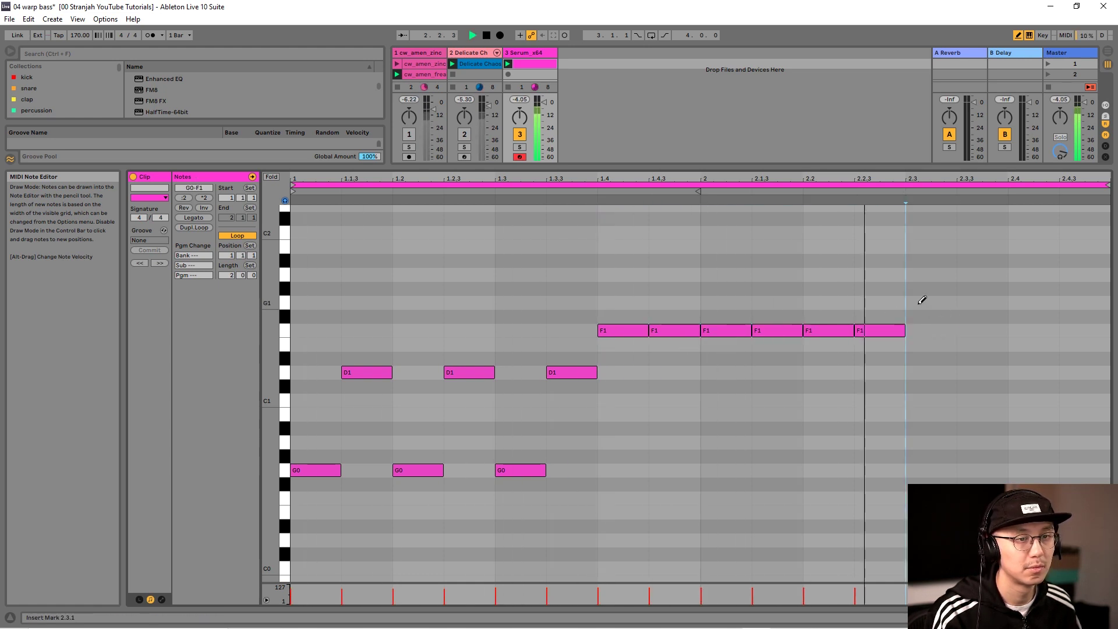
Fill the clip from 2.3 to its end with four A1 notes and play it back
{"action": "key", "text": "space"}
{"action": "left_click", "coordinate": [920, 274]}
{"action": "left_click_drag", "start_coordinate": [984, 275], "coordinate": [1083, 275]}
{"action": "key", "text": "space"}
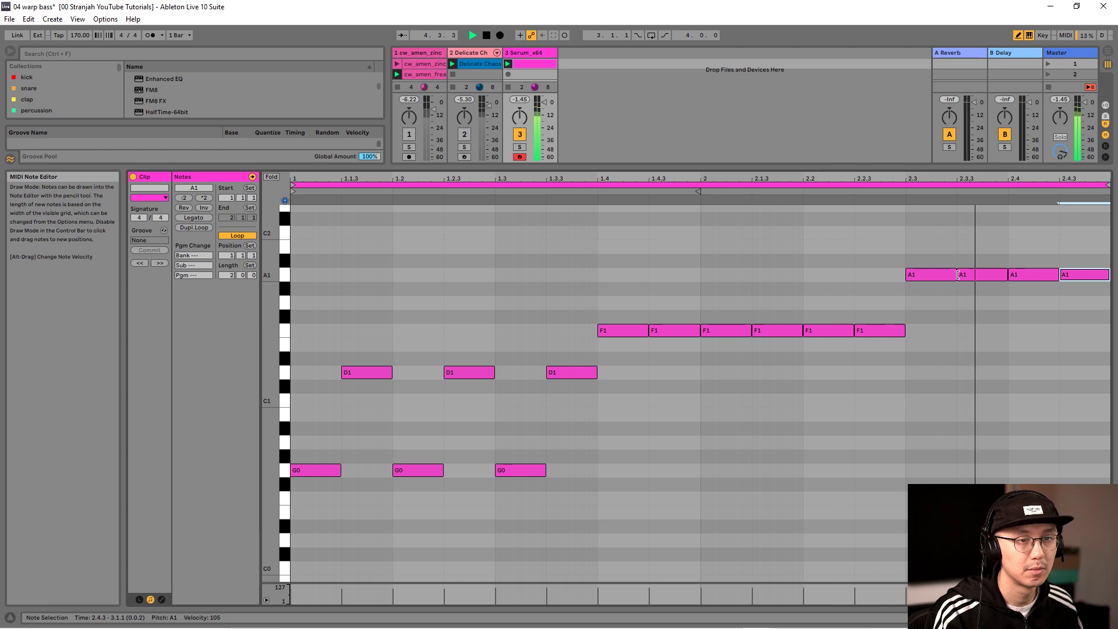
Lengthen the A1 note at 2.4 and the F1 note at 2.2 to a full beat, keeping separate A1 notes at 2.3 and 2.3.3
{"action": "left_click_drag", "start_coordinate": [956, 275], "coordinate": [1006, 274]}
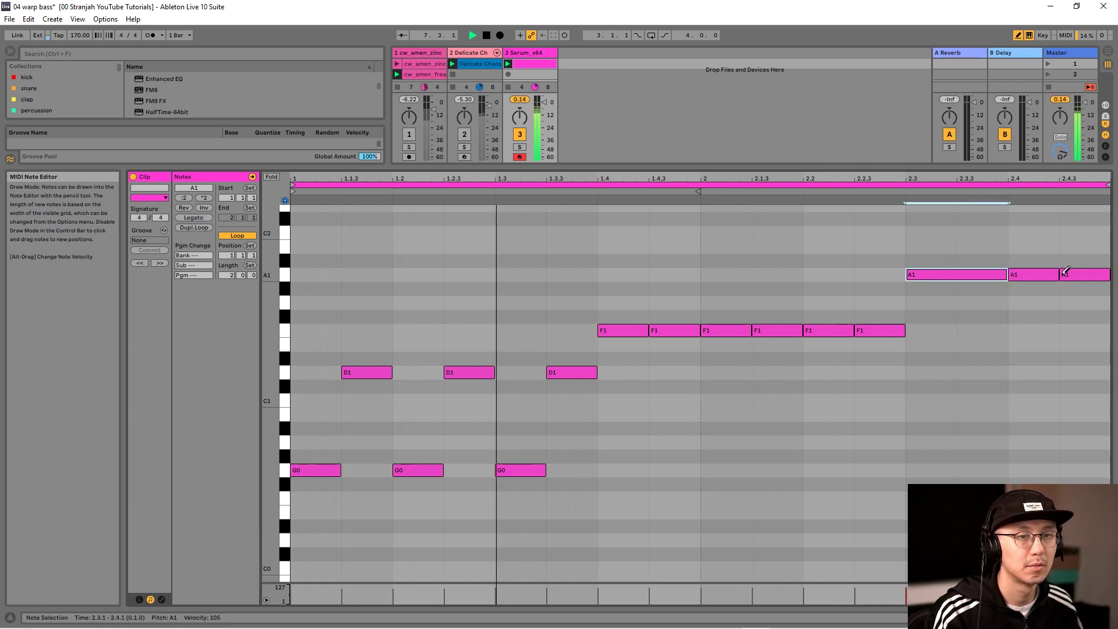
{"action": "left_click_drag", "start_coordinate": [1058, 274], "coordinate": [1102, 274]}
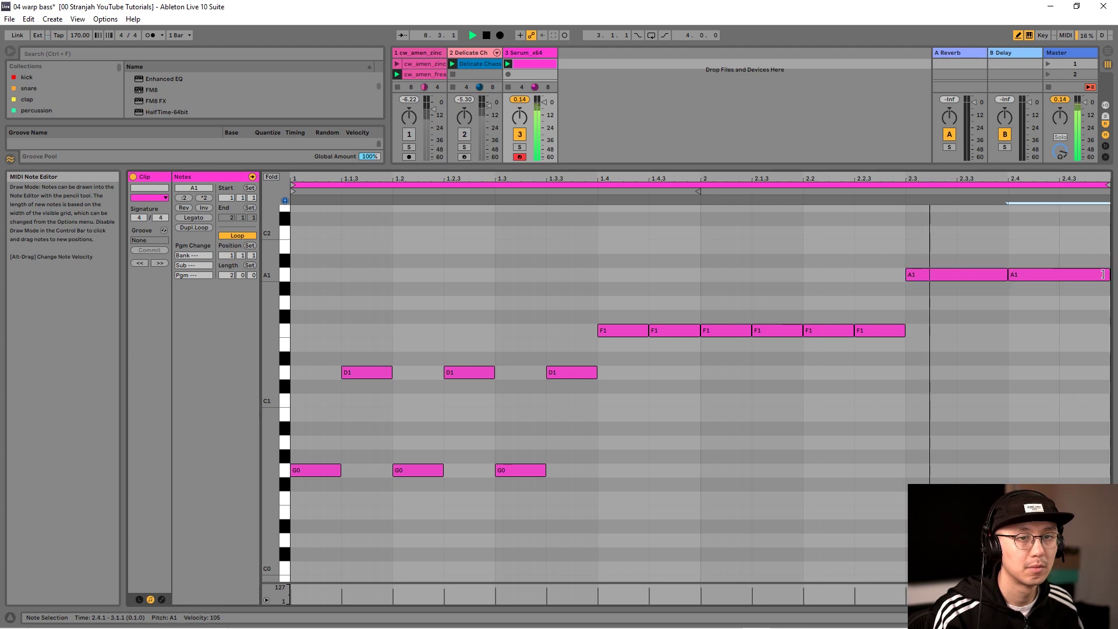
{"action": "left_click", "coordinate": [978, 274]}
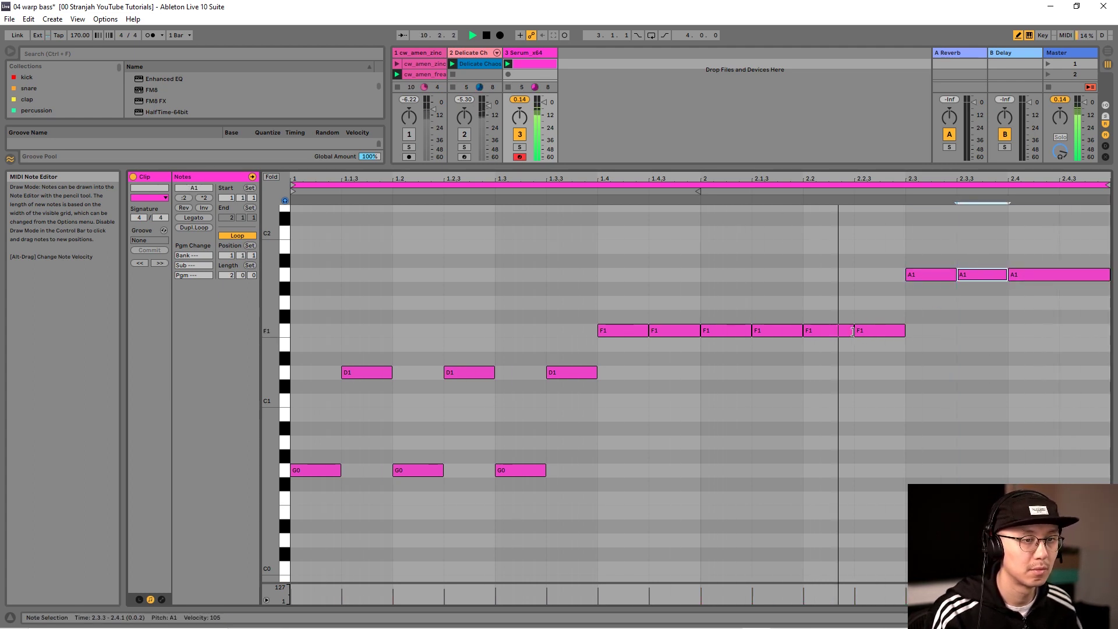
{"action": "left_click_drag", "start_coordinate": [855, 330], "coordinate": [904, 330]}
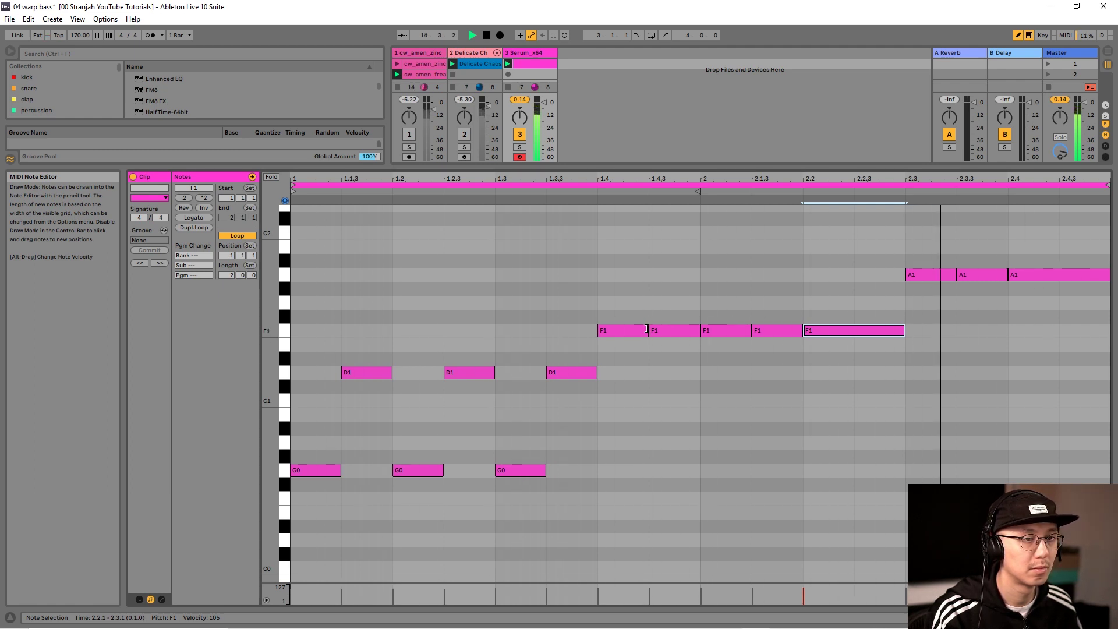
Open Serum from the bass track and set Env 2's attack to 326 ms while the clip plays
{"action": "left_click", "coordinate": [540, 52]}
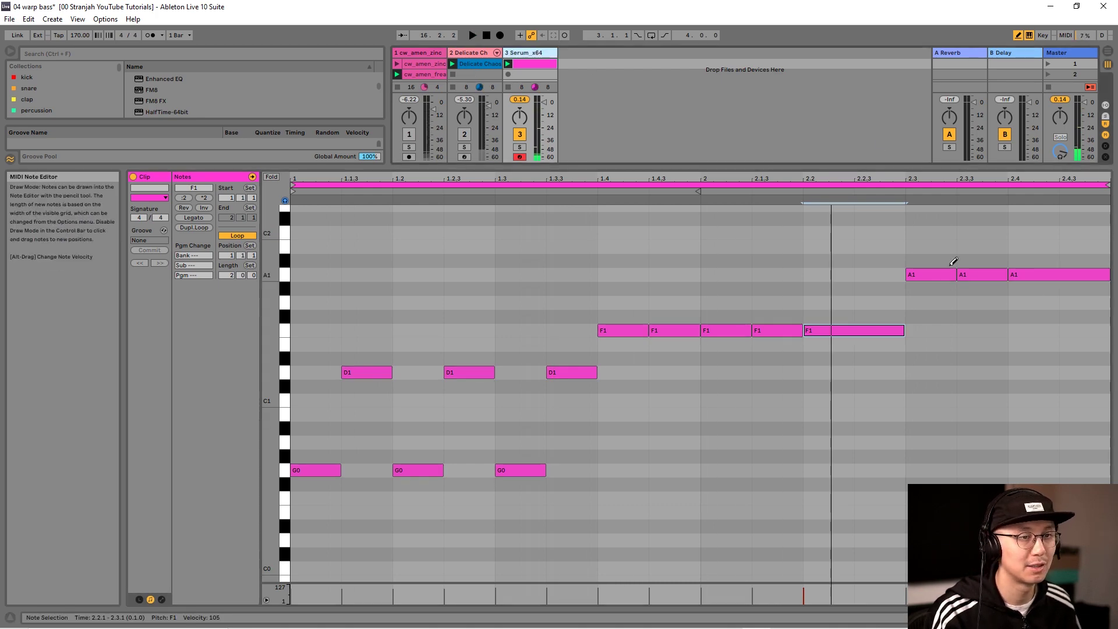
{"action": "double_click", "coordinate": [541, 53]}
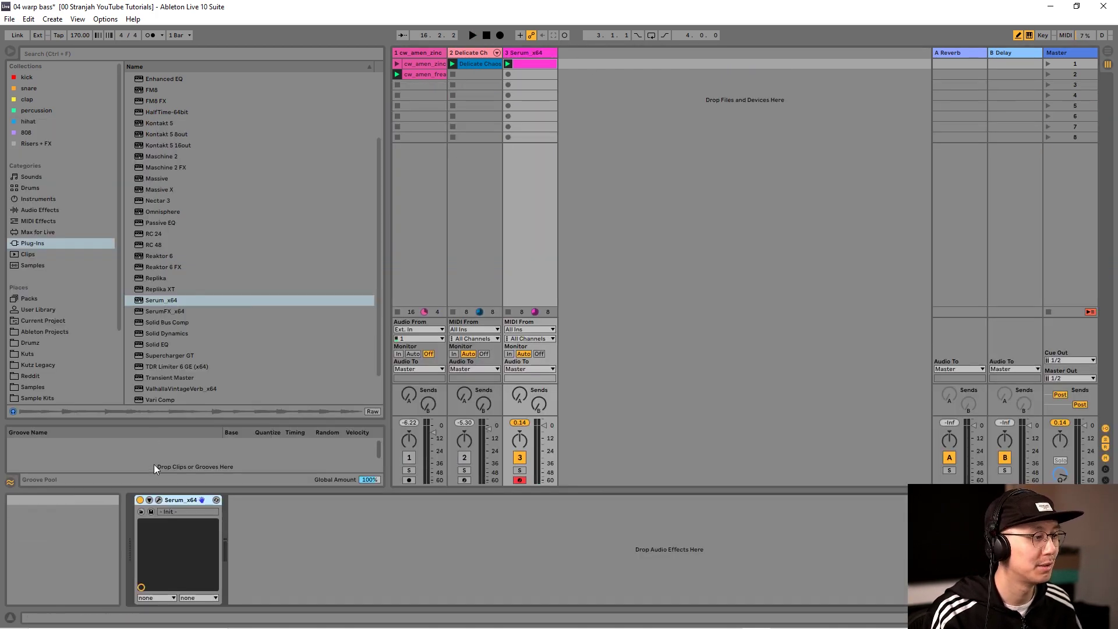
{"action": "left_click", "coordinate": [158, 499]}
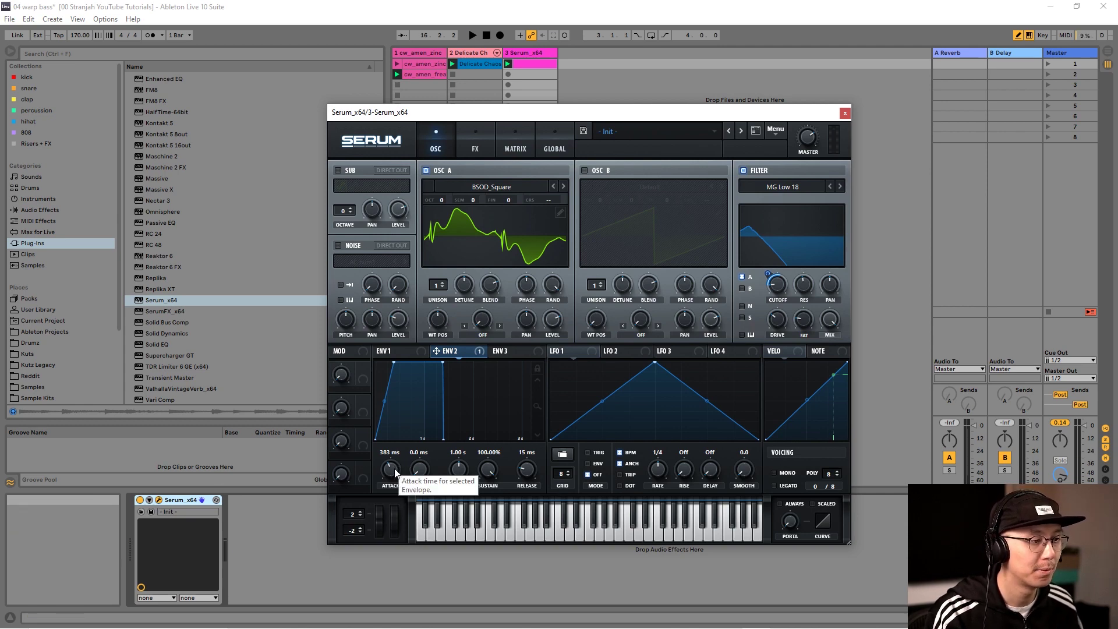
{"action": "key", "text": "space"}
{"action": "scroll", "coordinate": [394, 473], "scroll_direction": "down", "scroll_amount": 4}
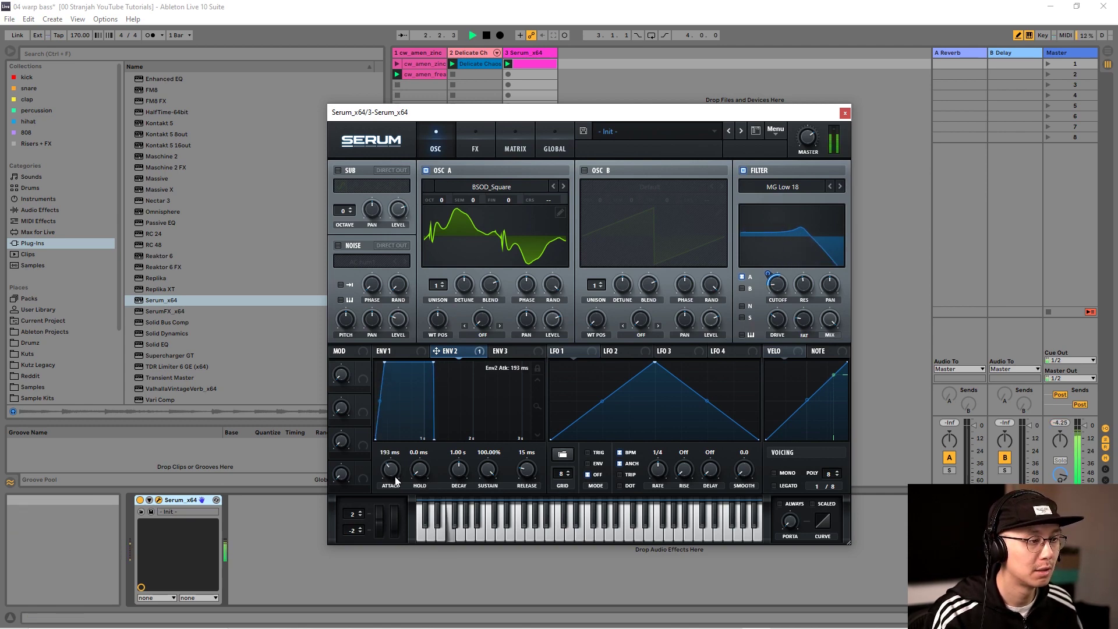
{"action": "scroll", "coordinate": [395, 478], "scroll_direction": "up", "scroll_amount": 2}
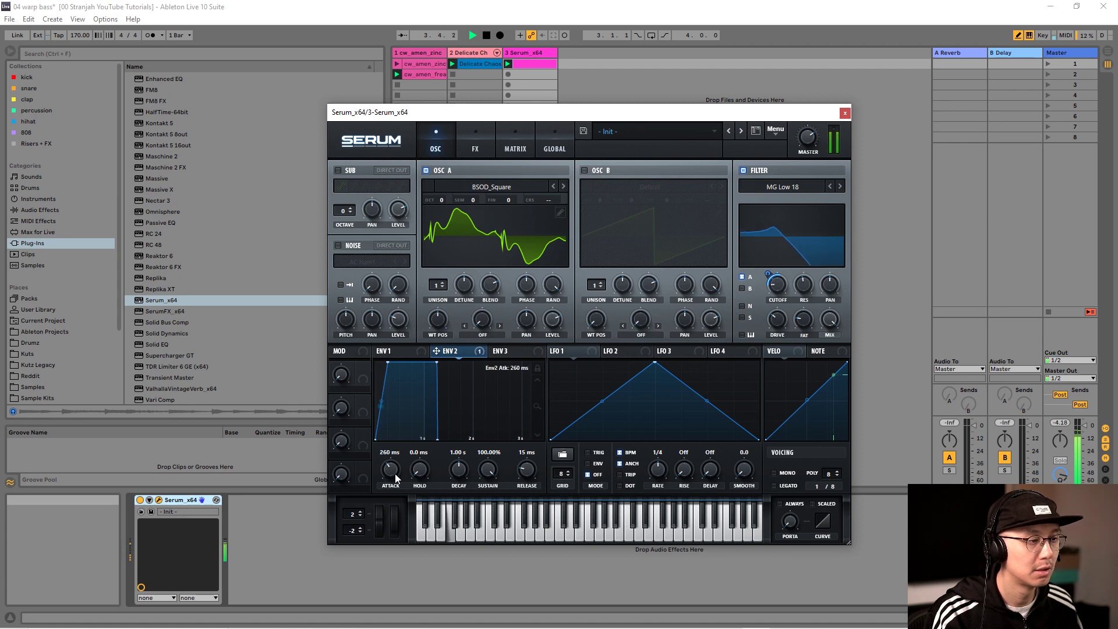
{"action": "scroll", "coordinate": [395, 475], "scroll_direction": "up", "scroll_amount": 1}
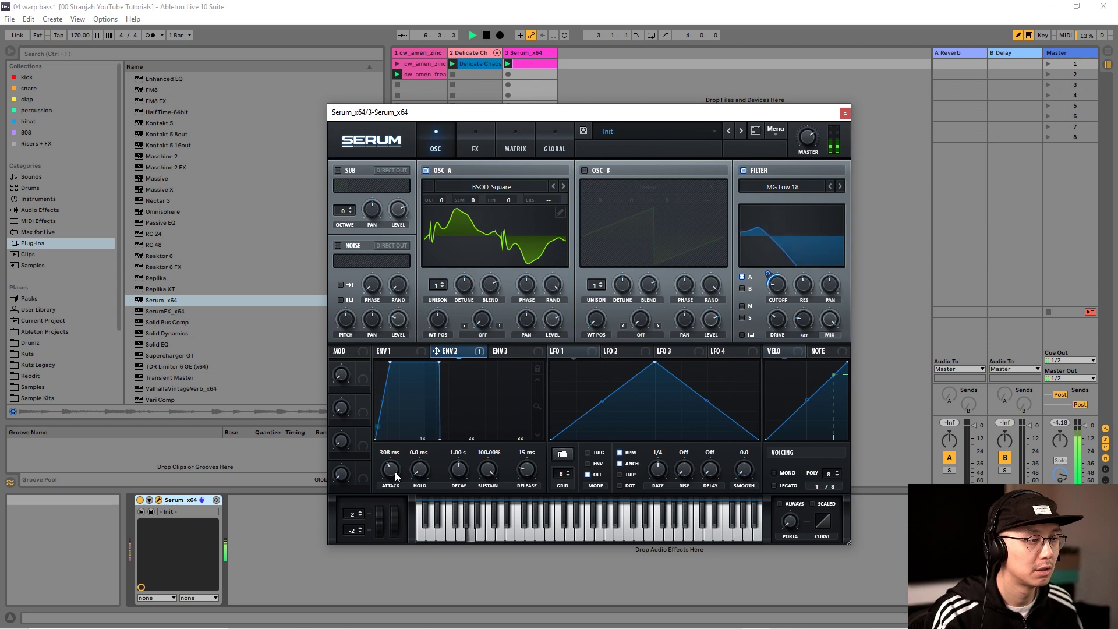
{"action": "scroll", "coordinate": [395, 471], "scroll_direction": "up", "scroll_amount": 1}
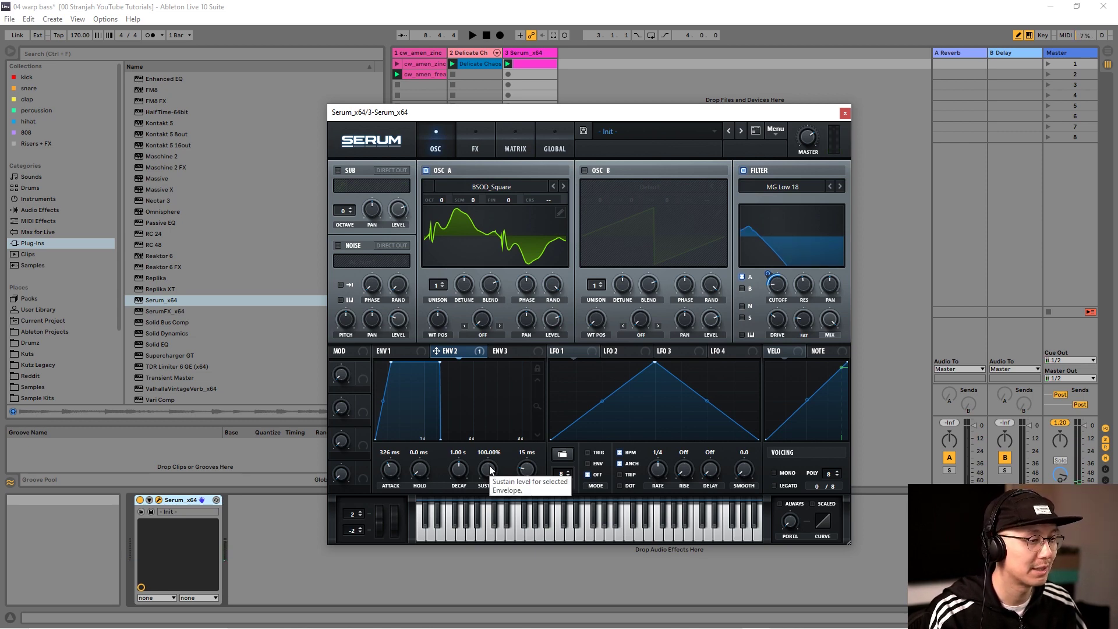
Lower Env 2's sustain to 0% and its decay to 0 ms
{"action": "left_click_drag", "start_coordinate": [490, 470], "coordinate": [474, 602]}
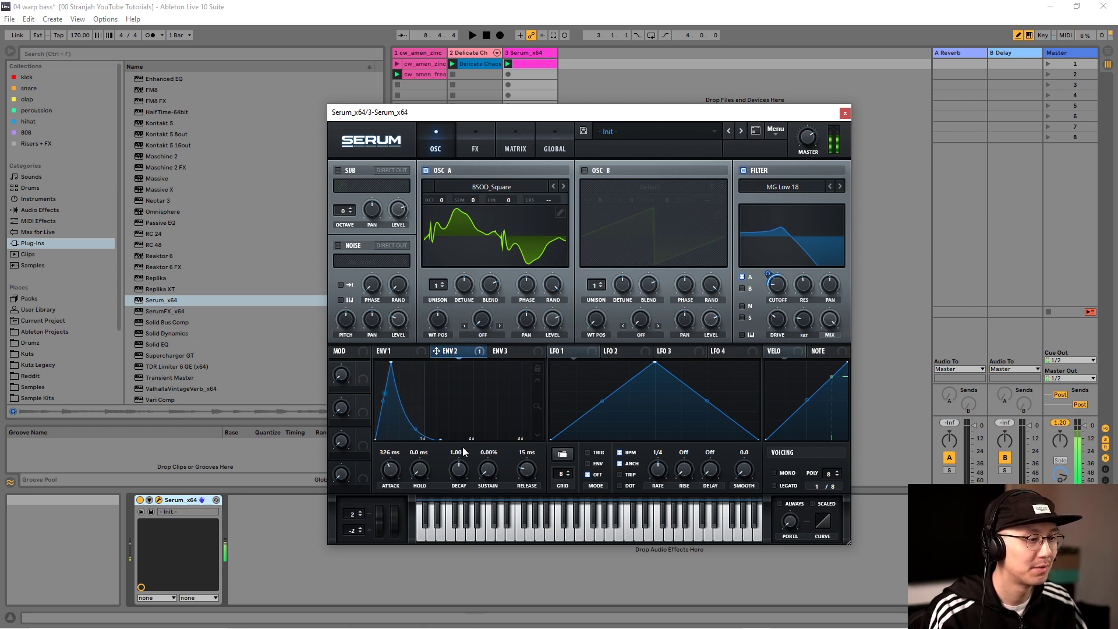
{"action": "left_click_drag", "start_coordinate": [463, 467], "coordinate": [464, 595]}
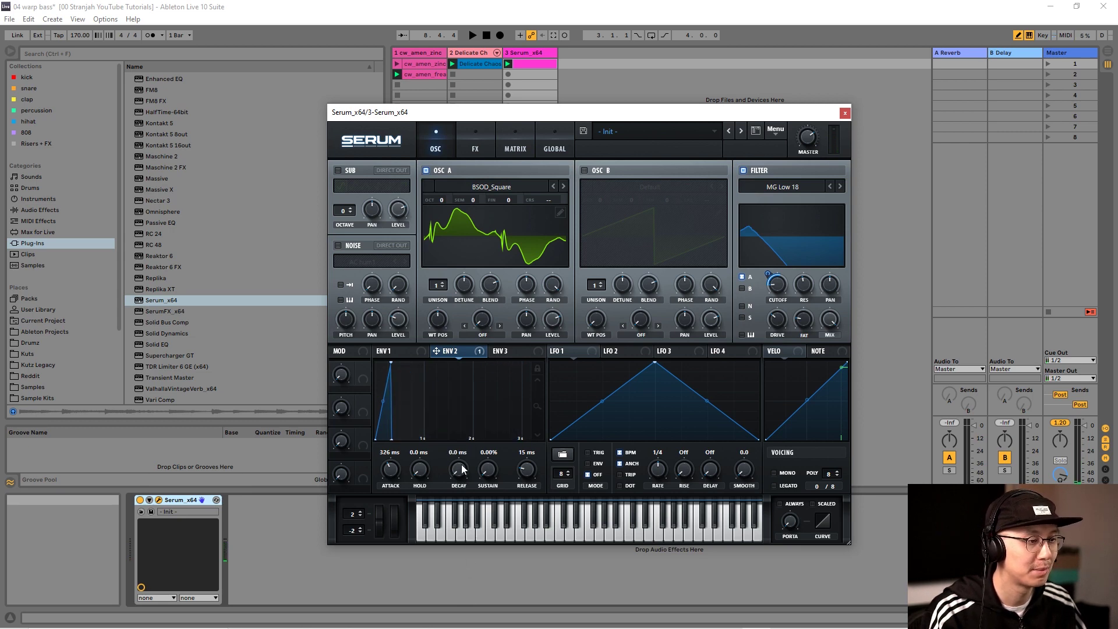
{"action": "mouse_move", "coordinate": [488, 472]}
{"action": "left_mouse_down"}
{"action": "mouse_move", "coordinate": [483, 449]}
{"action": "mouse_move", "coordinate": [486, 472]}
{"action": "left_mouse_up"}
Set Env 2's hold to 170 ms, decay to 2.7 ms and attack to 308 ms
{"action": "mouse_move", "coordinate": [419, 468]}
{"action": "left_mouse_down"}
{"action": "mouse_move", "coordinate": [416, 425]}
{"action": "mouse_move", "coordinate": [416, 472]}
{"action": "left_mouse_up"}
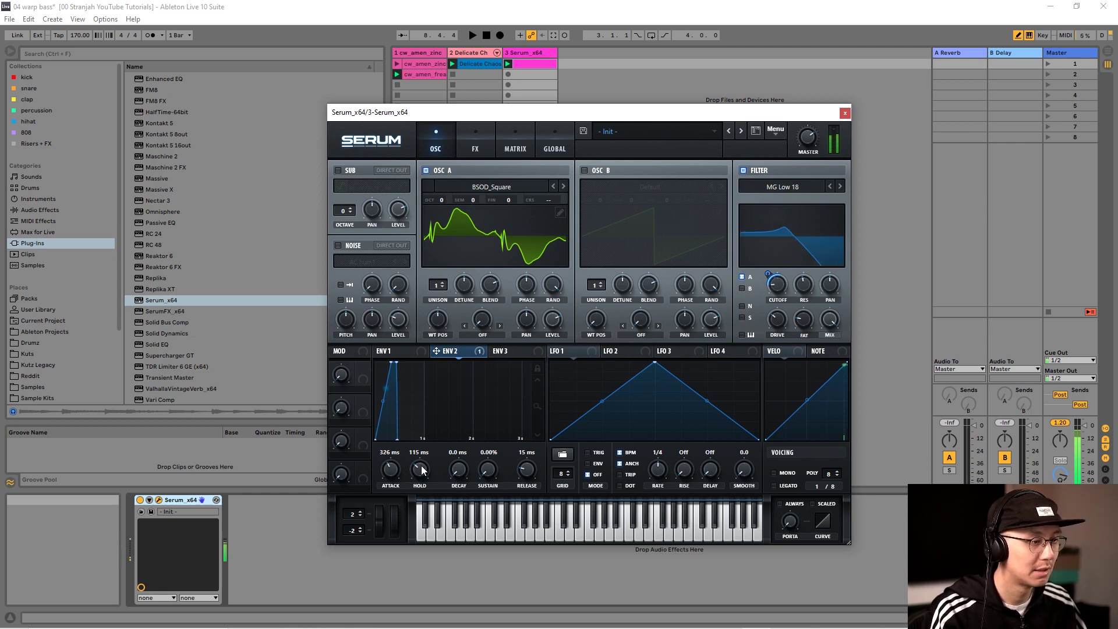
{"action": "left_click_drag", "start_coordinate": [459, 470], "coordinate": [464, 442]}
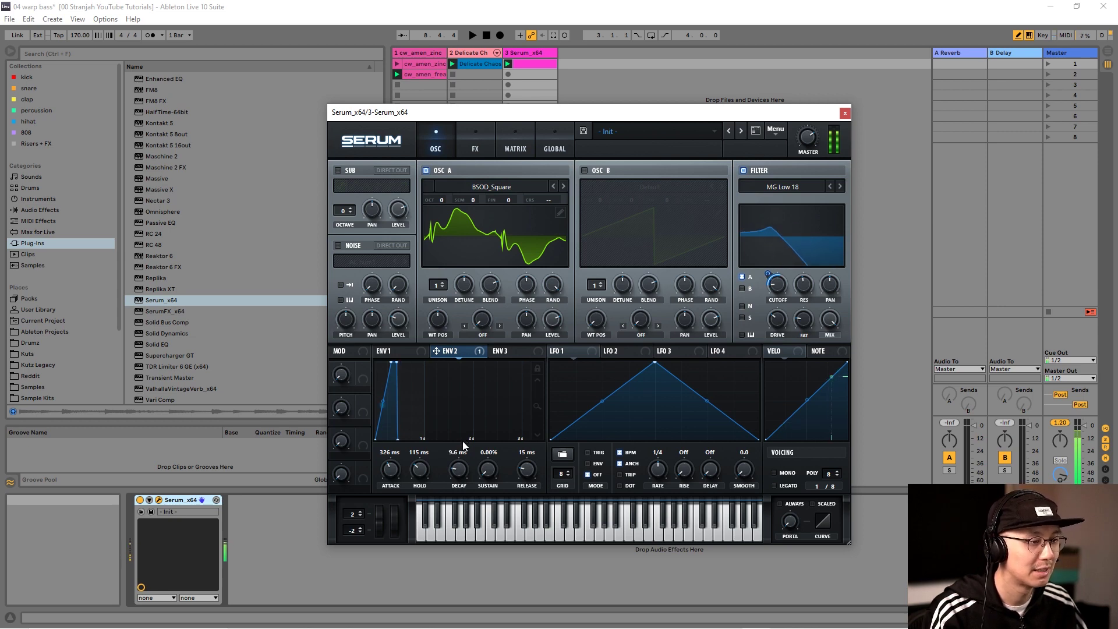
{"action": "left_click_drag", "start_coordinate": [464, 450], "coordinate": [421, 473]}
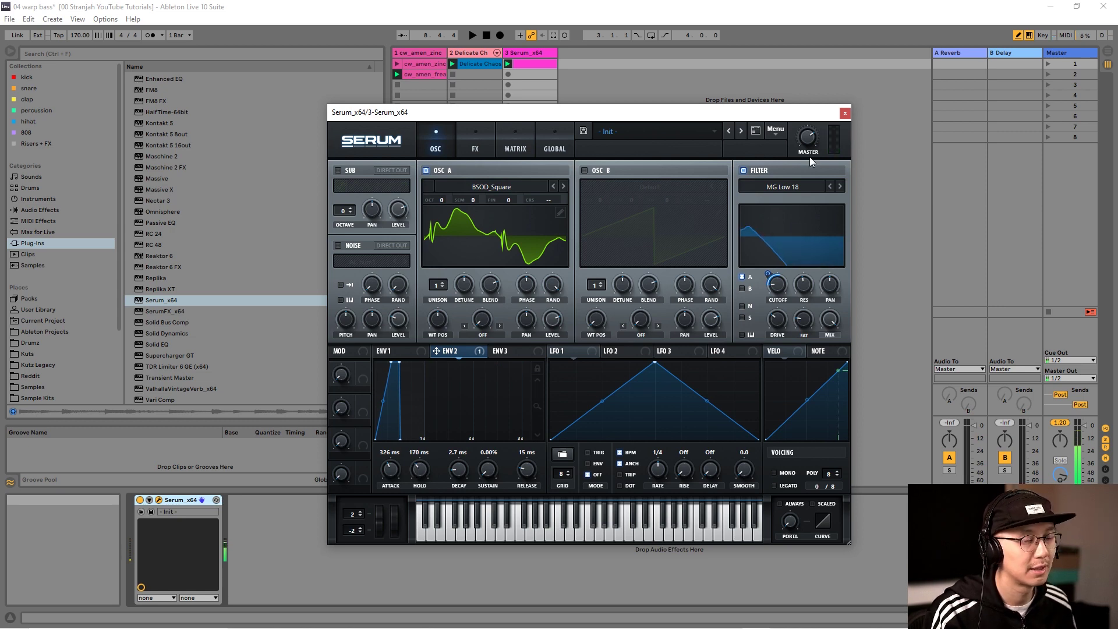
{"action": "left_click_drag", "start_coordinate": [394, 476], "coordinate": [394, 470]}
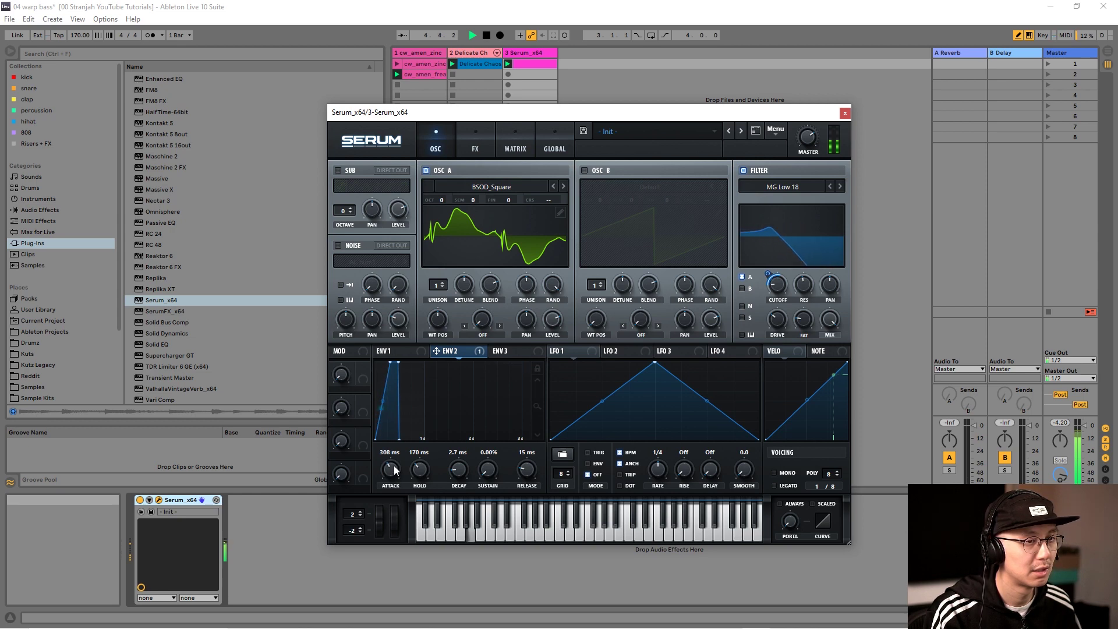
Close the Serum window, unmute the amen drum loop track and play the drums together with the bass
{"action": "left_click", "coordinate": [845, 113]}
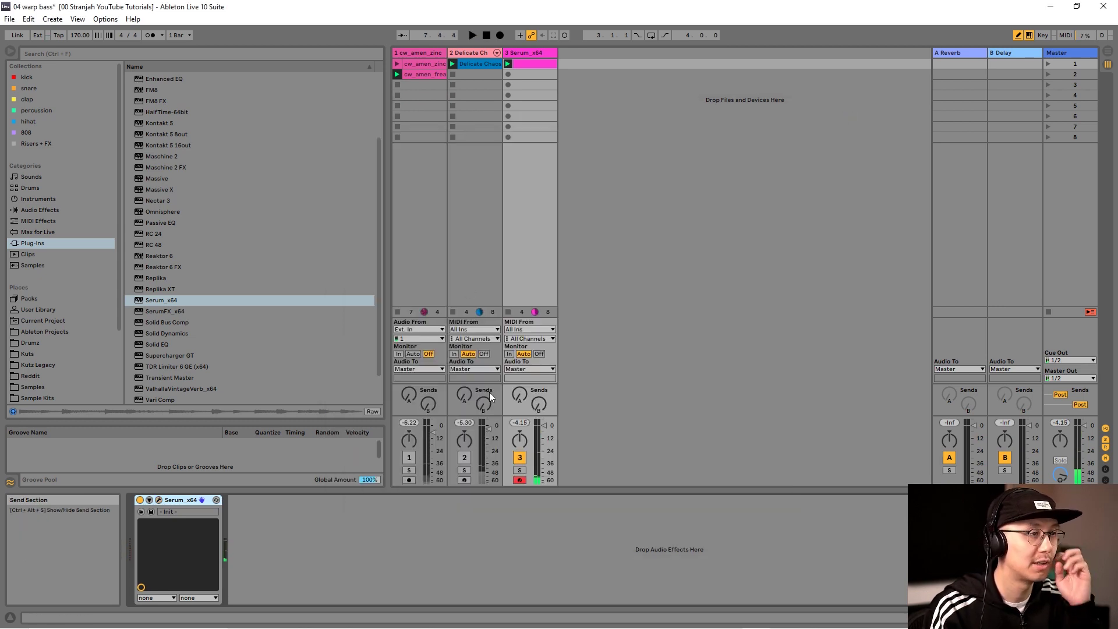
{"action": "left_click", "coordinate": [409, 457]}
{"action": "key", "text": "space"}
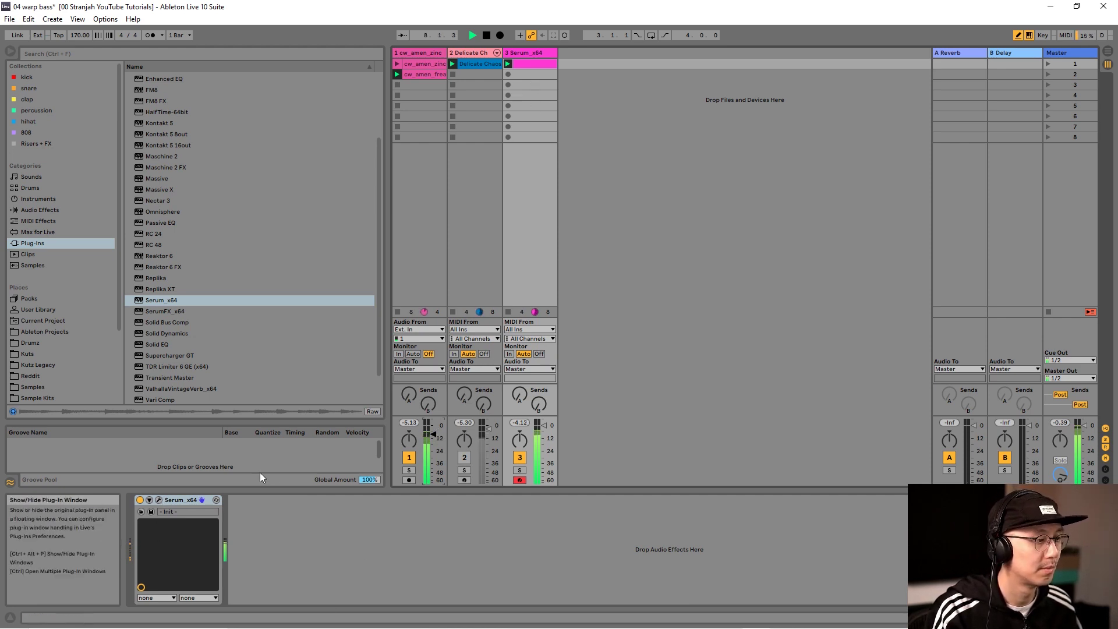
Reopen Serum, set Env 2's attack to 193 ms and fine-tune the filter's cutoff and resonance against the drums
{"action": "left_click", "coordinate": [158, 499]}
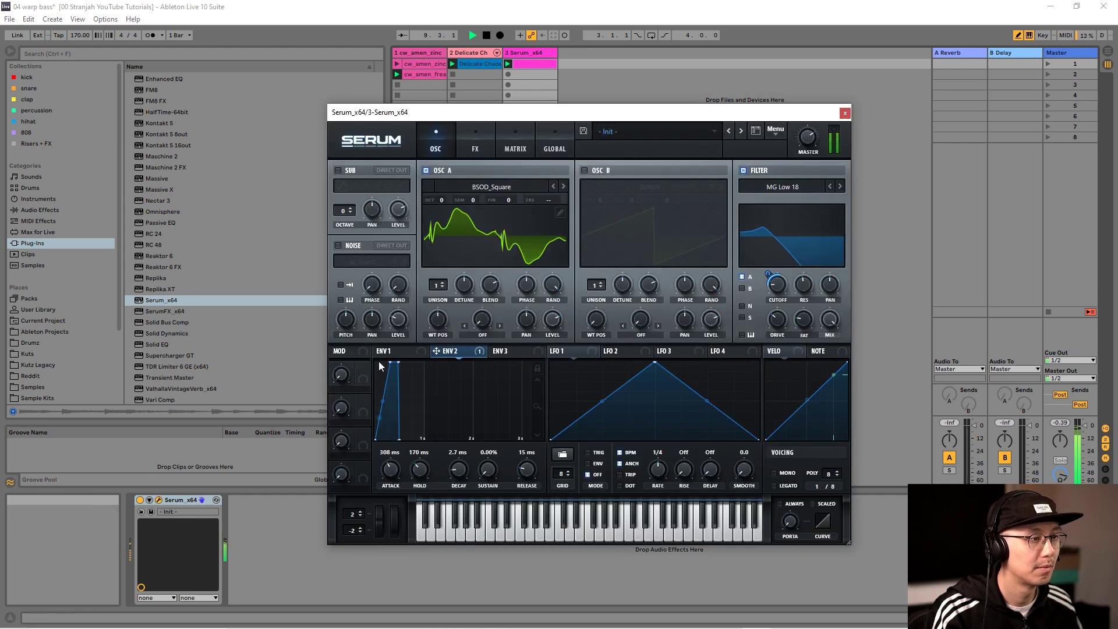
{"action": "left_click_drag", "start_coordinate": [390, 470], "coordinate": [391, 476]}
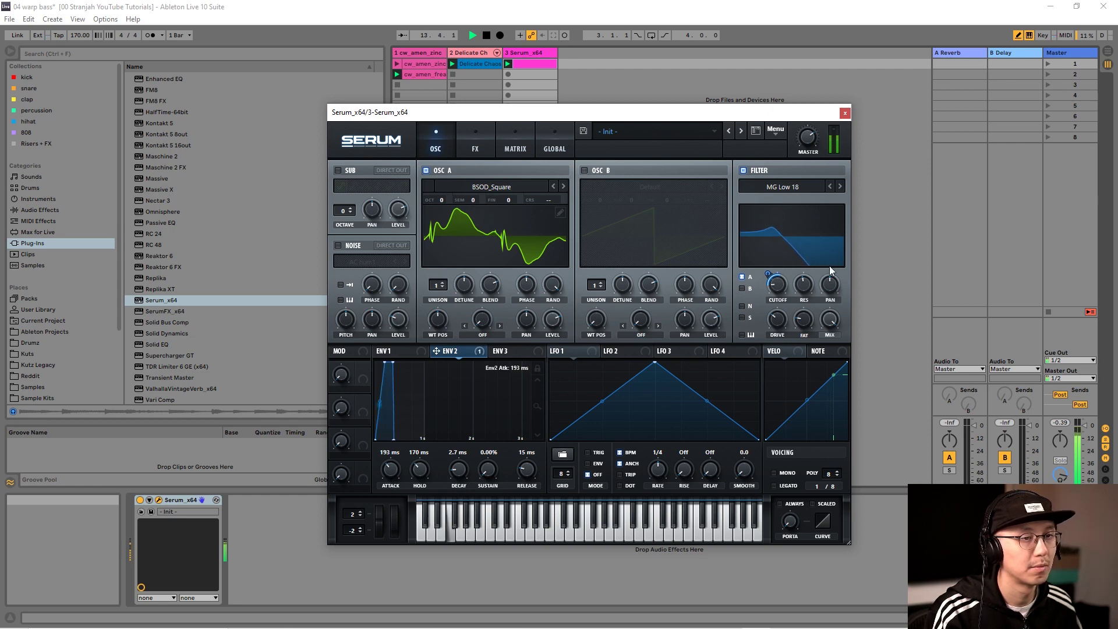
{"action": "mouse_move", "coordinate": [766, 277]}
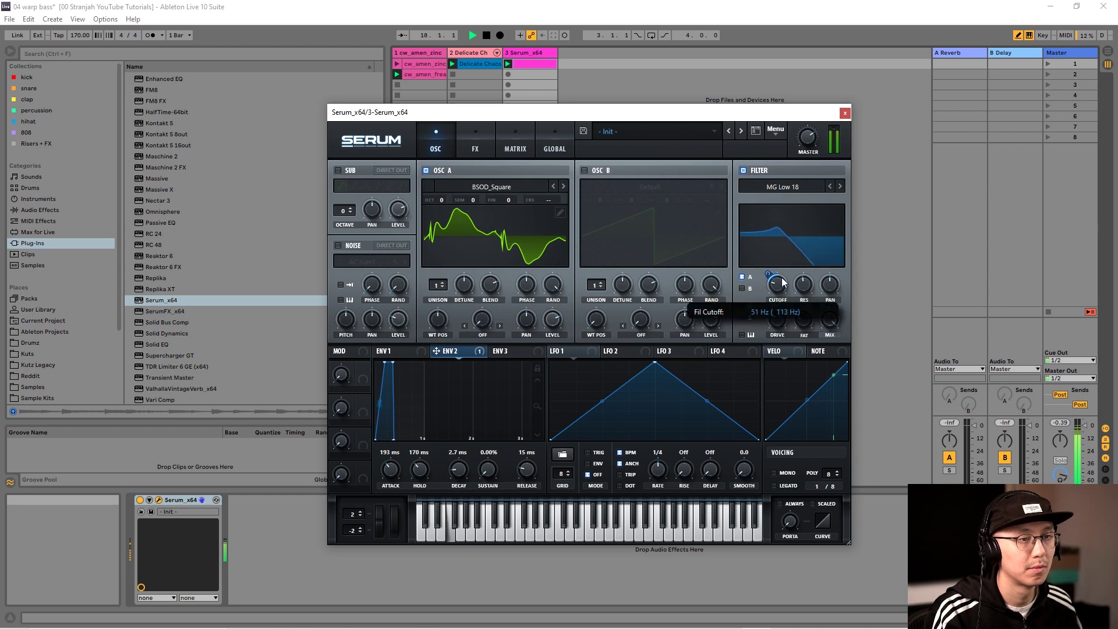
{"action": "mouse_move", "coordinate": [812, 263]}
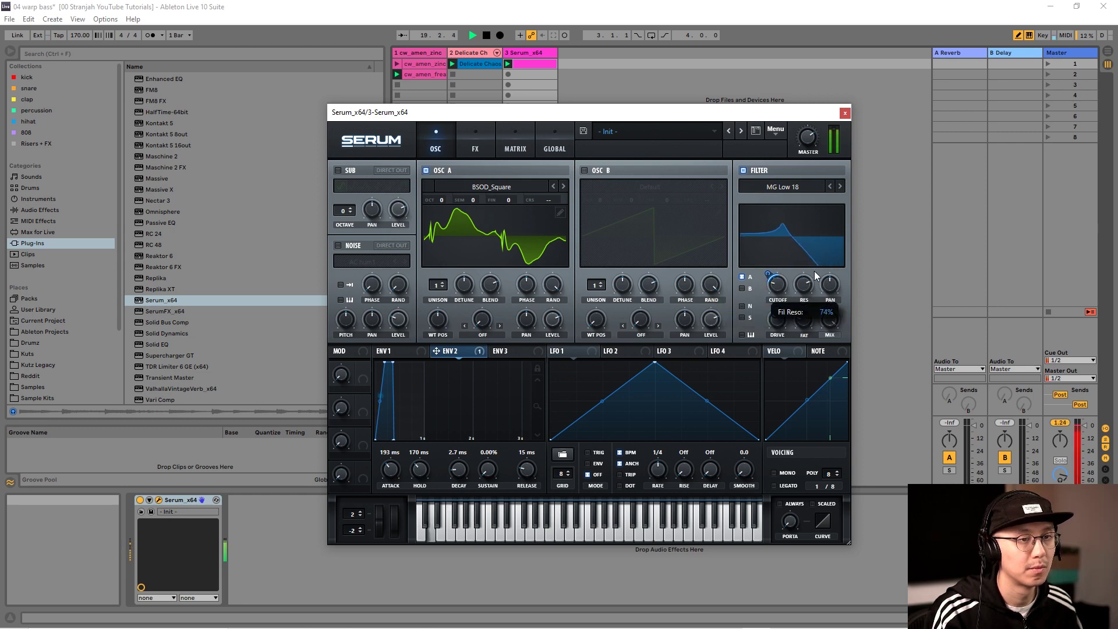
{"action": "mouse_move", "coordinate": [781, 322]}
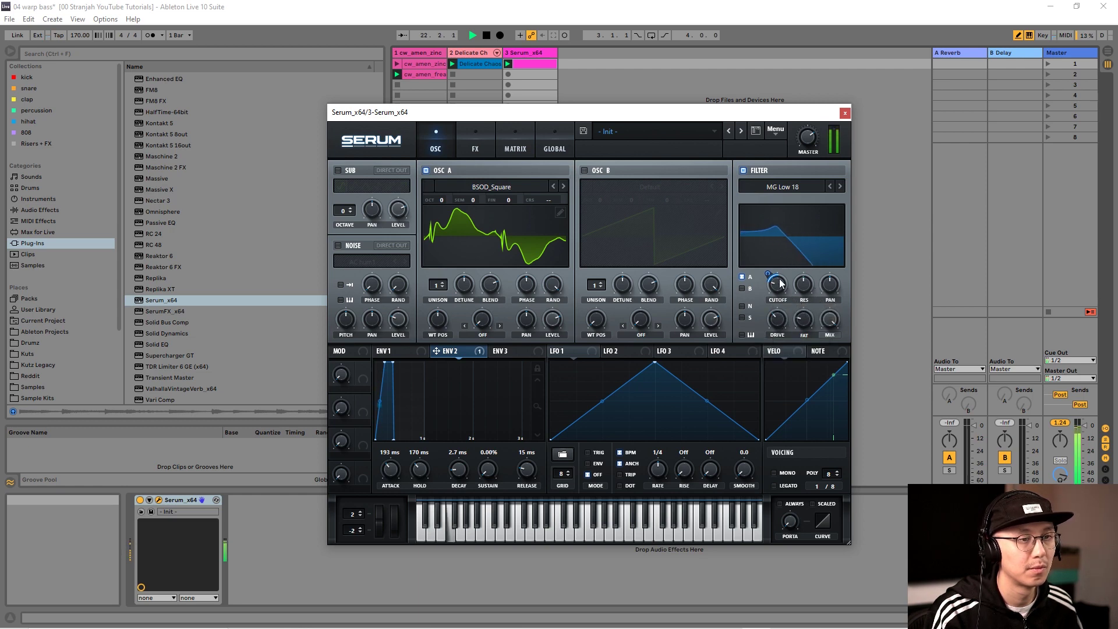
Close the Serum window and add an EQ Eight audio effect after Serum on the bass track
{"action": "left_click", "coordinate": [846, 112]}
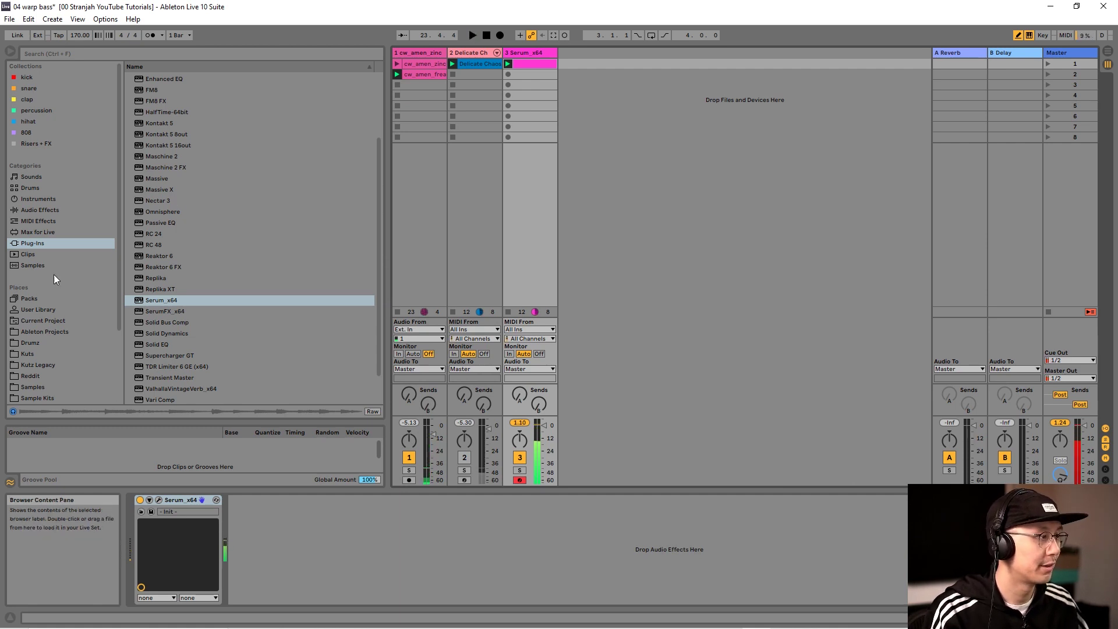
{"action": "left_click", "coordinate": [26, 211]}
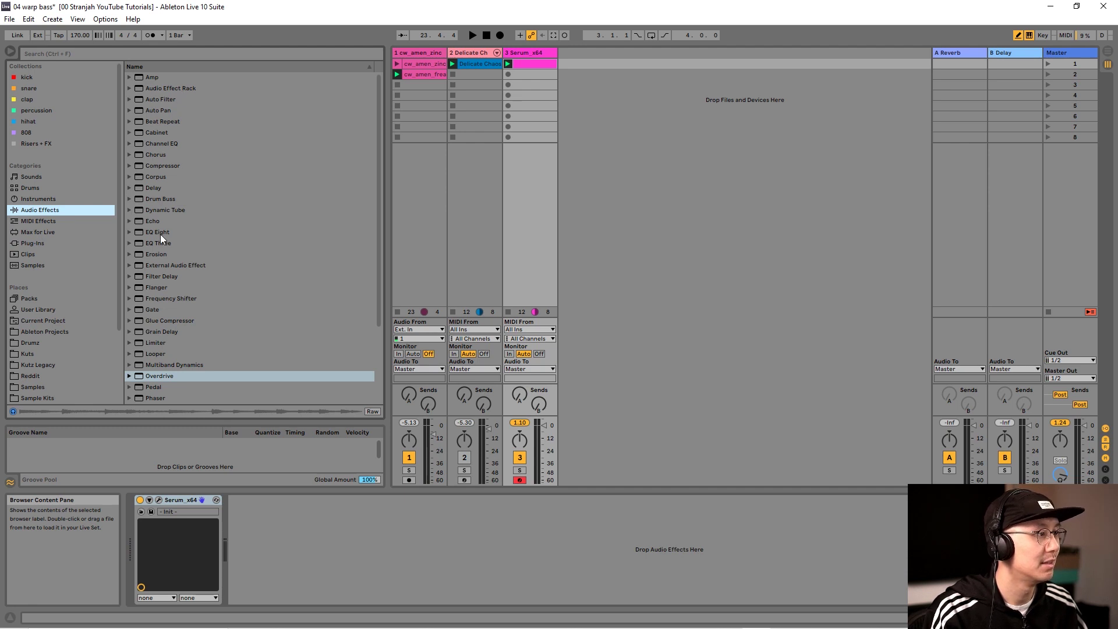
{"action": "left_click_drag", "start_coordinate": [162, 235], "coordinate": [358, 591]}
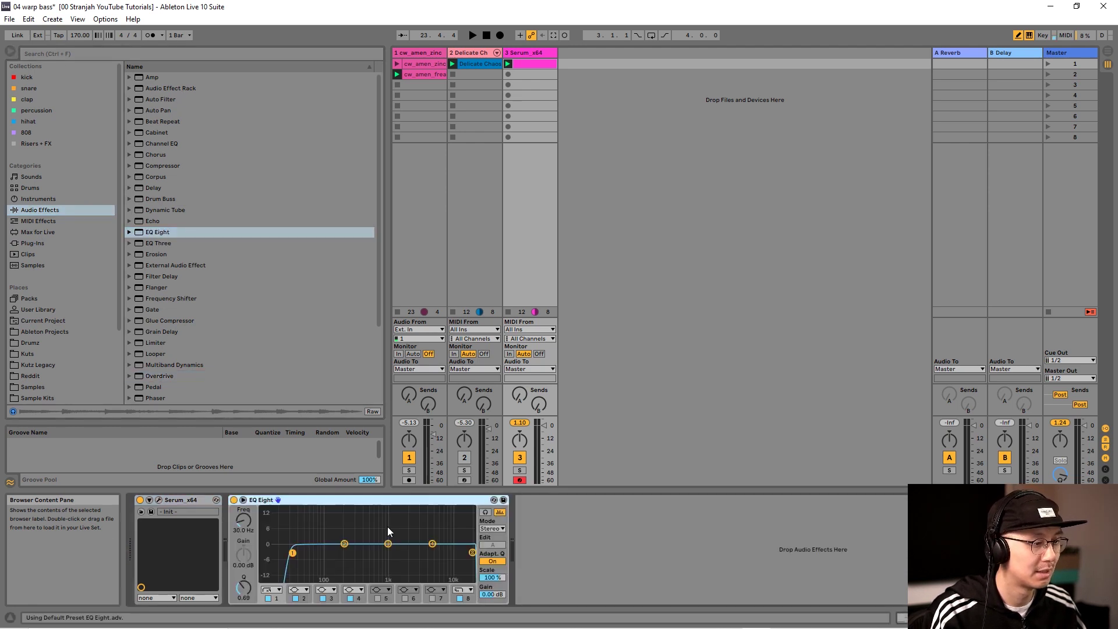
Boost one of EQ Eight's middle bell bands to 12 dB at 474 Hz while listening to the bassline
{"action": "left_click_drag", "start_coordinate": [365, 512], "coordinate": [374, 518]}
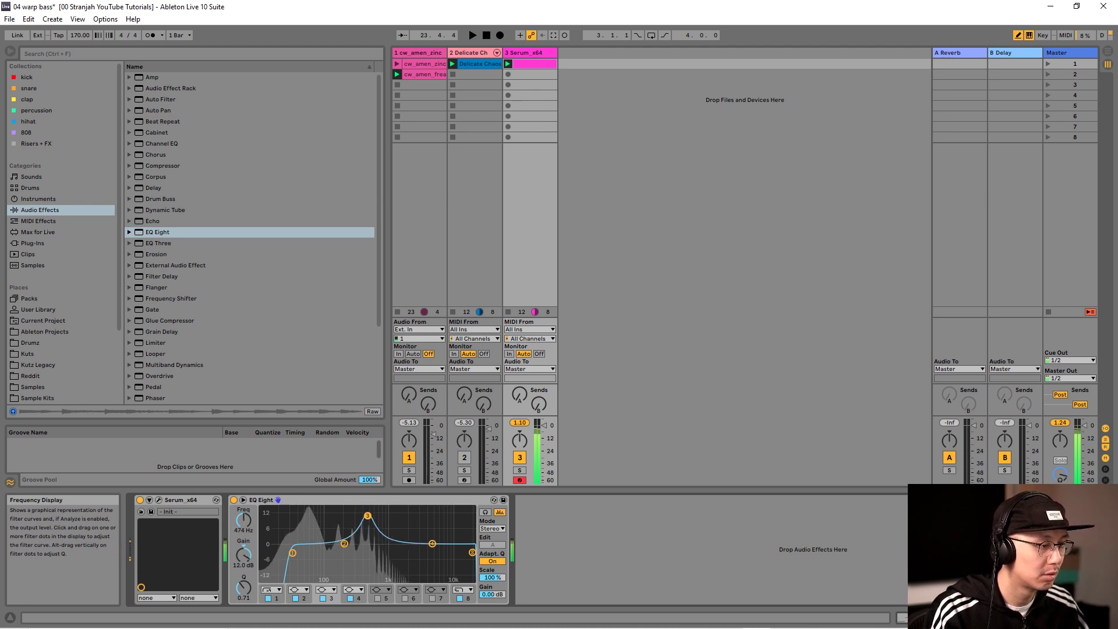
{"action": "key", "text": "space"}
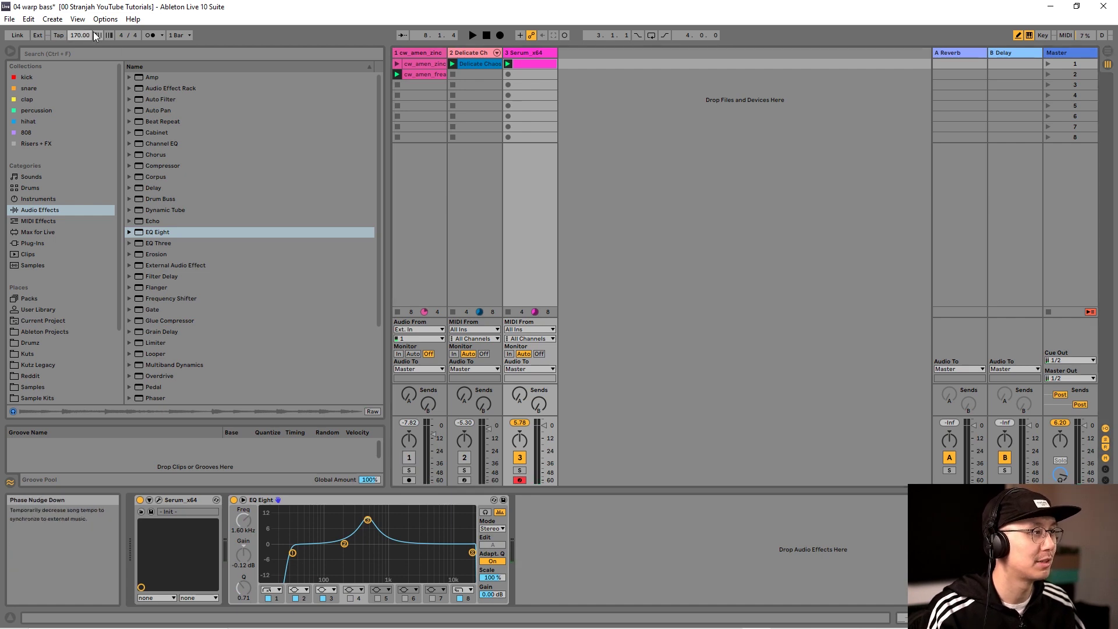
Set the tempo to 140 BPM, then create and launch a new MIDI clip in the Serum track's second slot
{"action": "double_click", "coordinate": [533, 74]}
{"action": "left_click", "coordinate": [504, 75]}
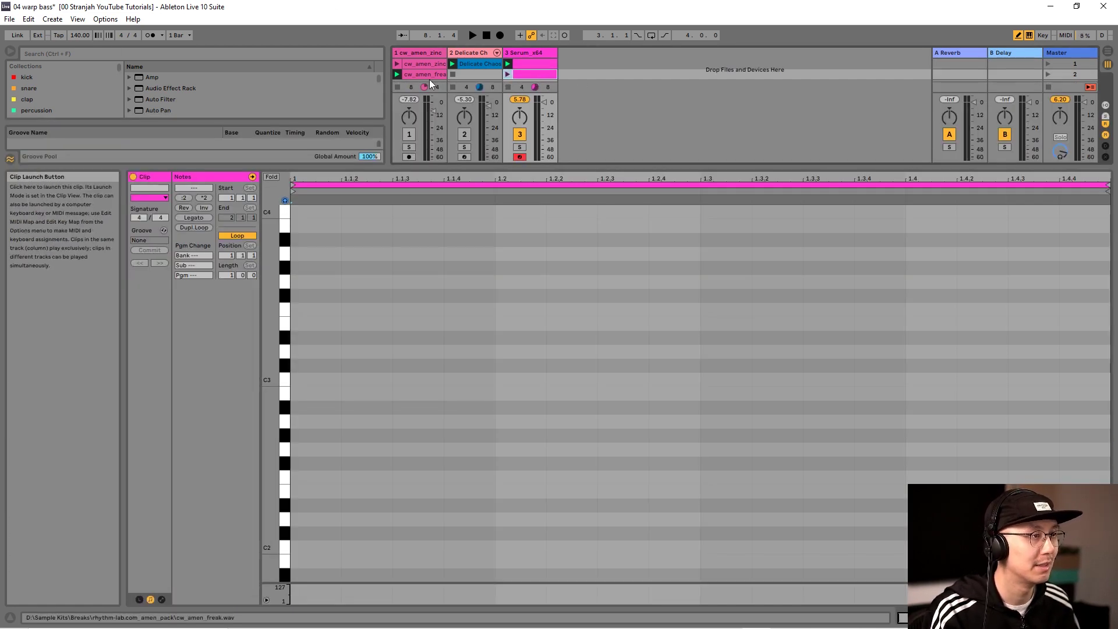
Audition low piano-roll keys to find the root, draw a one-beat F0 note at the clip's start and play it
{"action": "left_click", "coordinate": [285, 394]}
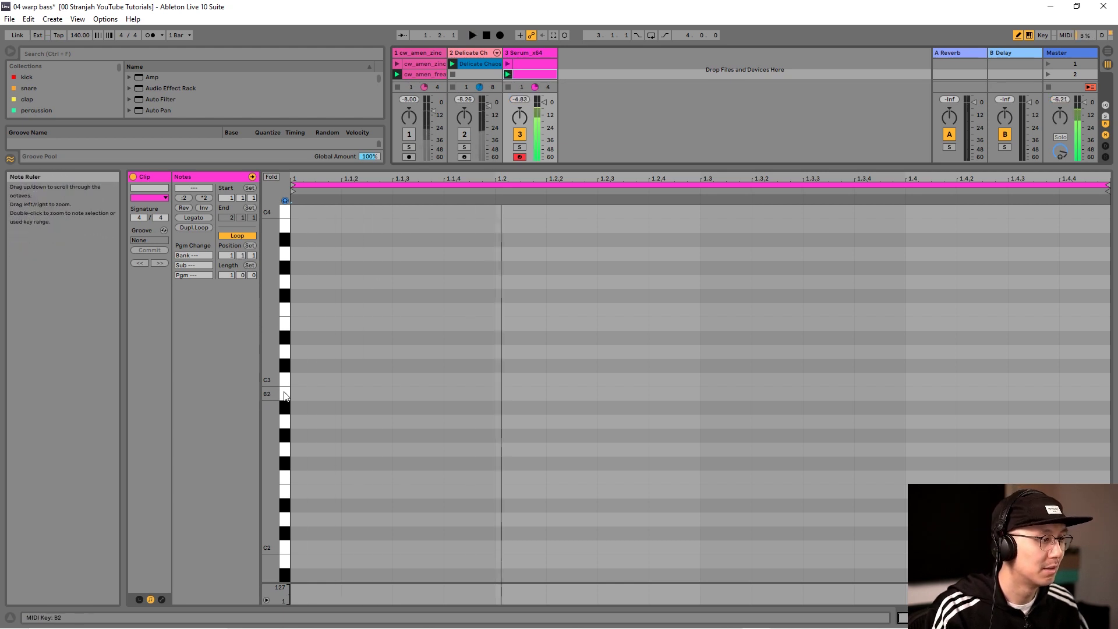
{"action": "scroll", "coordinate": [326, 454], "scroll_direction": "down", "scroll_amount": 5}
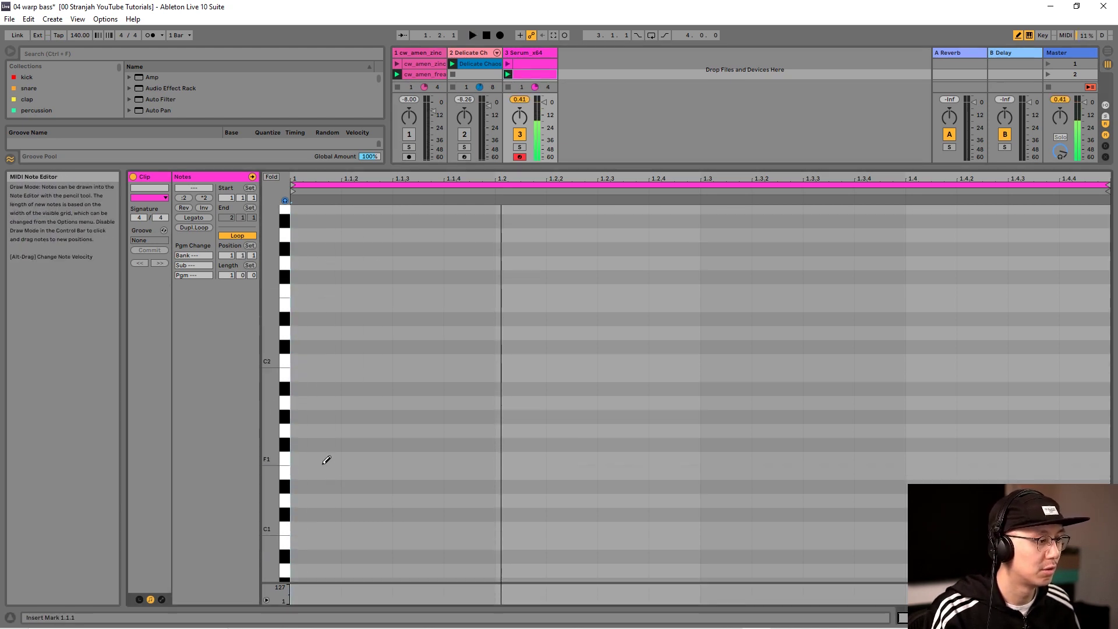
{"action": "left_click", "coordinate": [284, 506]}
{"action": "scroll", "coordinate": [314, 465], "scroll_direction": "down", "scroll_amount": 3}
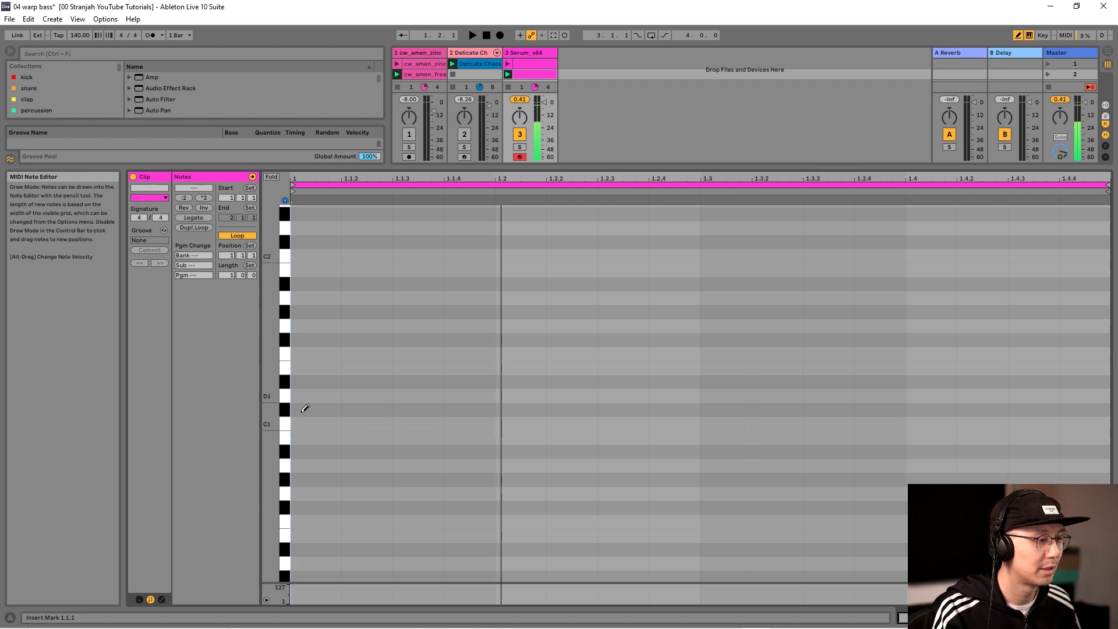
{"action": "left_click", "coordinate": [285, 494]}
{"action": "scroll", "coordinate": [286, 498], "scroll_direction": "down", "scroll_amount": 1}
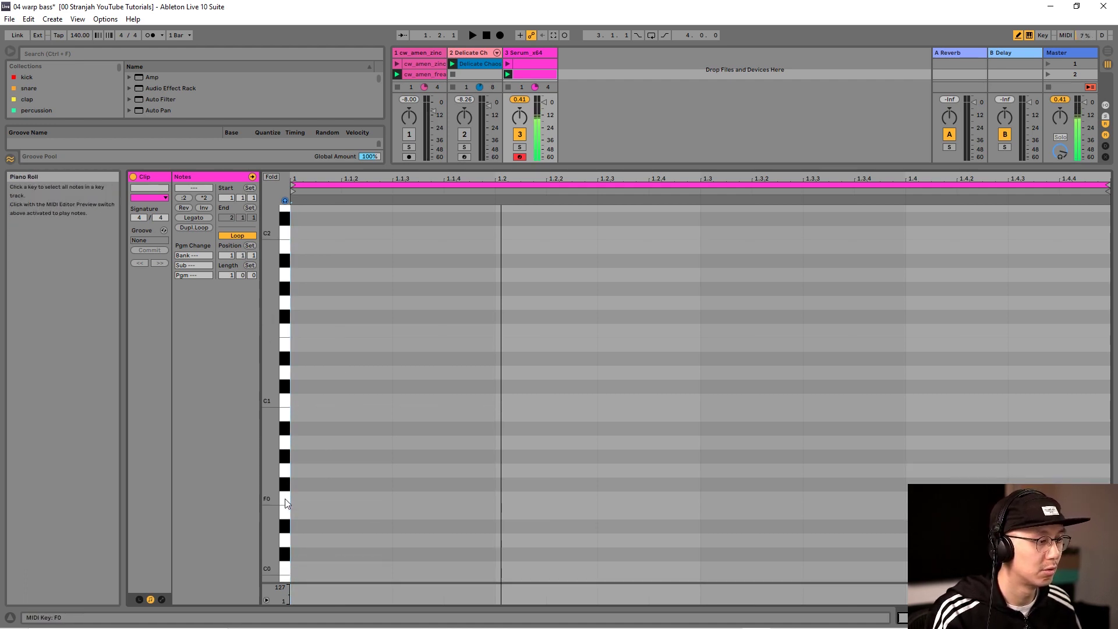
{"action": "left_click", "coordinate": [284, 443]}
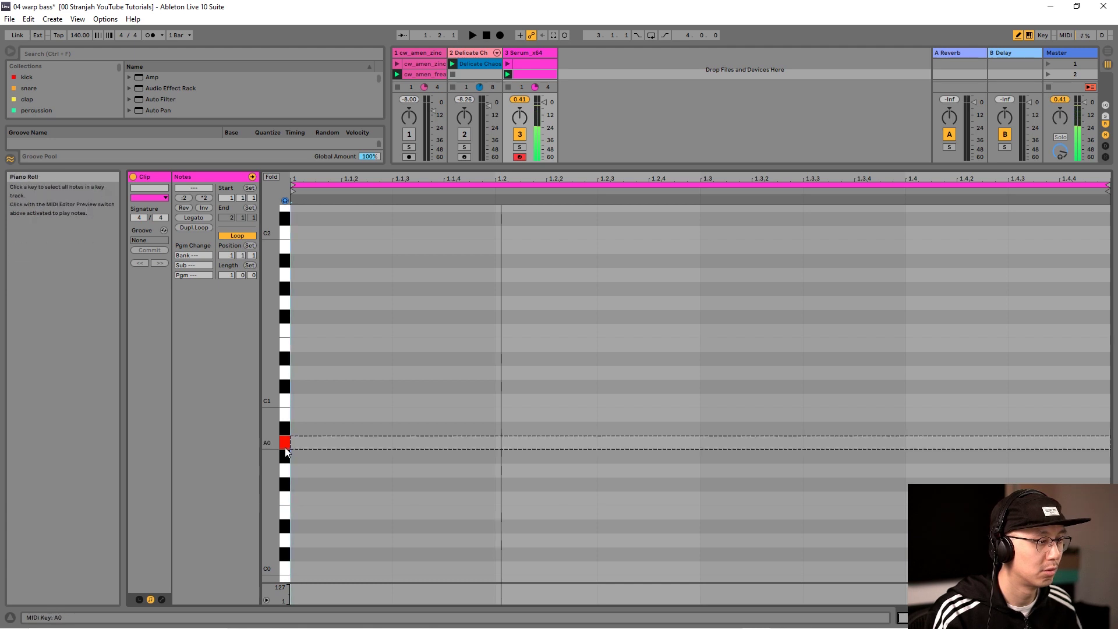
{"action": "left_click", "coordinate": [283, 500]}
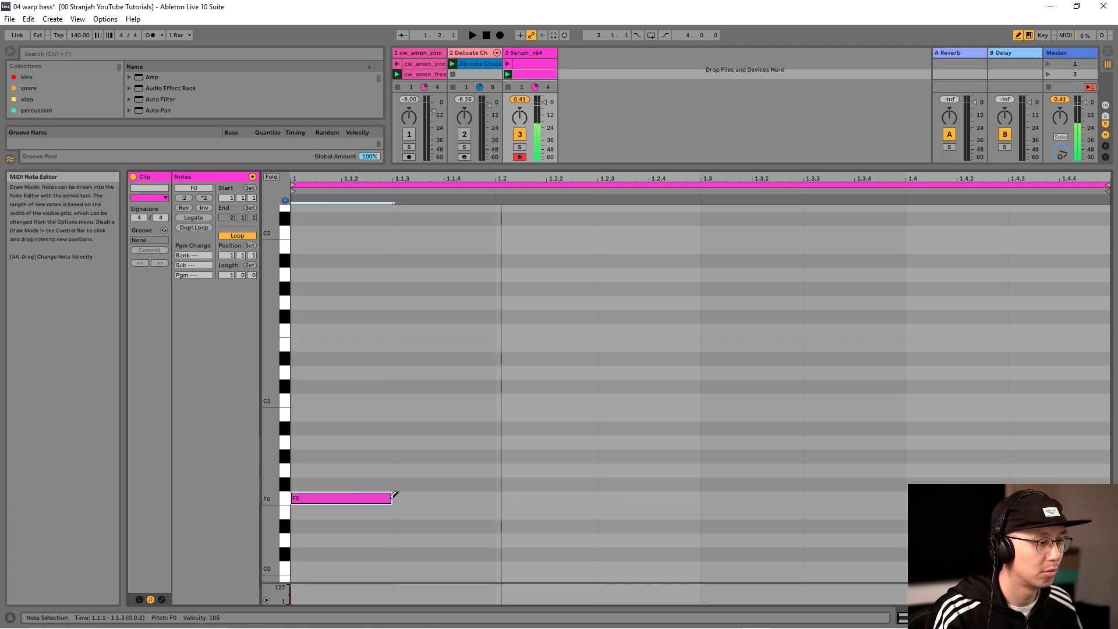
{"action": "left_click_drag", "start_coordinate": [390, 497], "coordinate": [493, 498]}
{"action": "key", "text": "space"}
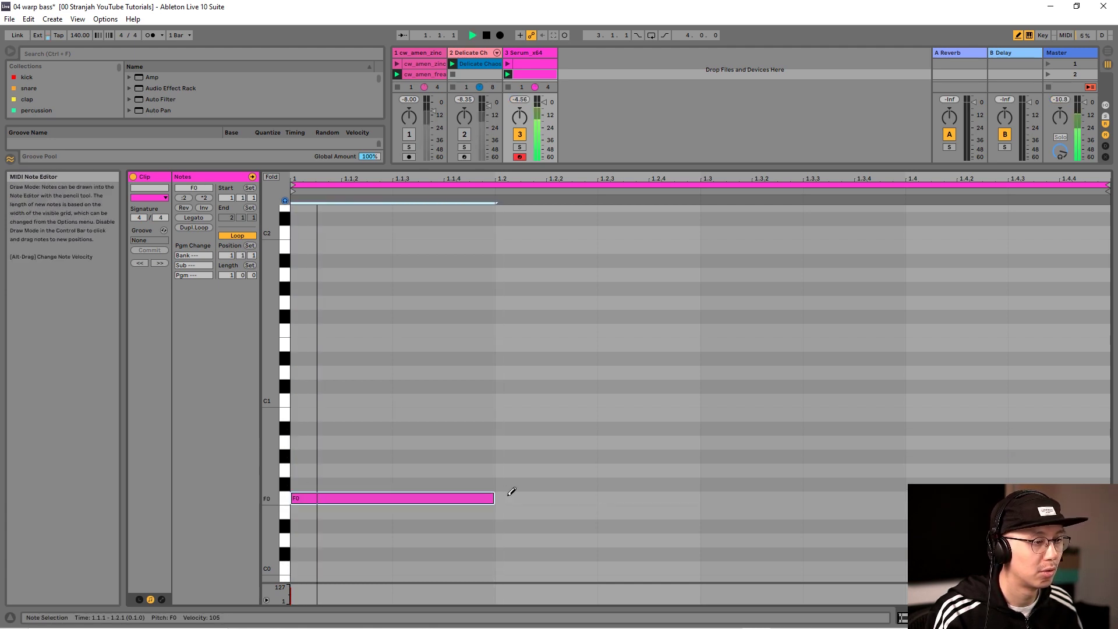
Draw consecutive eighth-note D0 notes from beat 1.3 to the end of bar 1, leaving beat 1.2 empty
{"action": "left_click", "coordinate": [553, 540]}
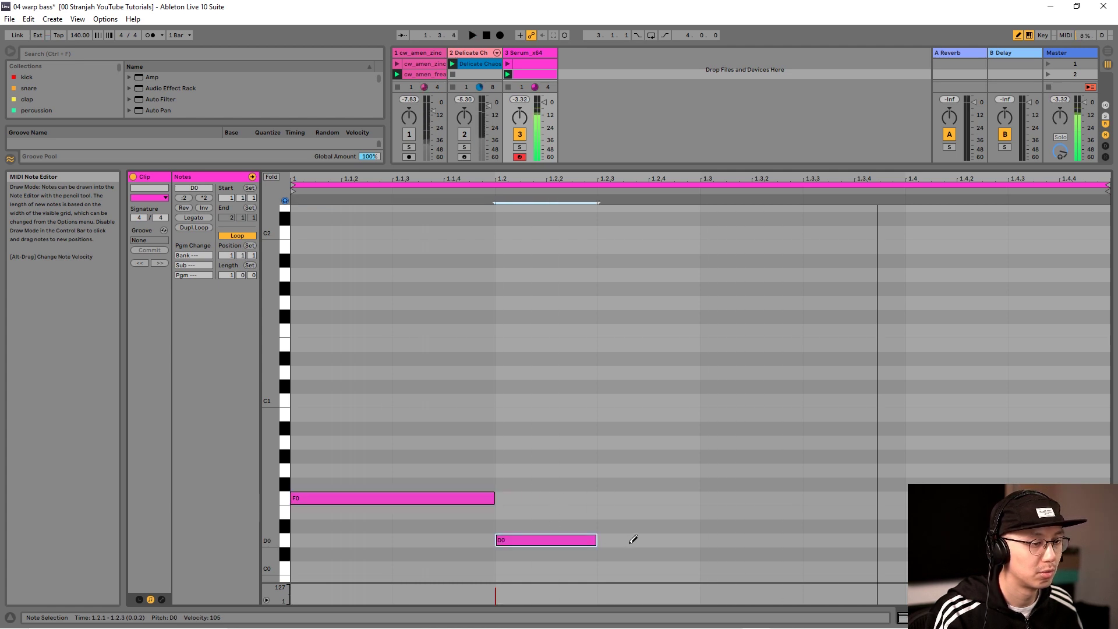
{"action": "left_click", "coordinate": [571, 538]}
{"action": "left_click", "coordinate": [721, 540]}
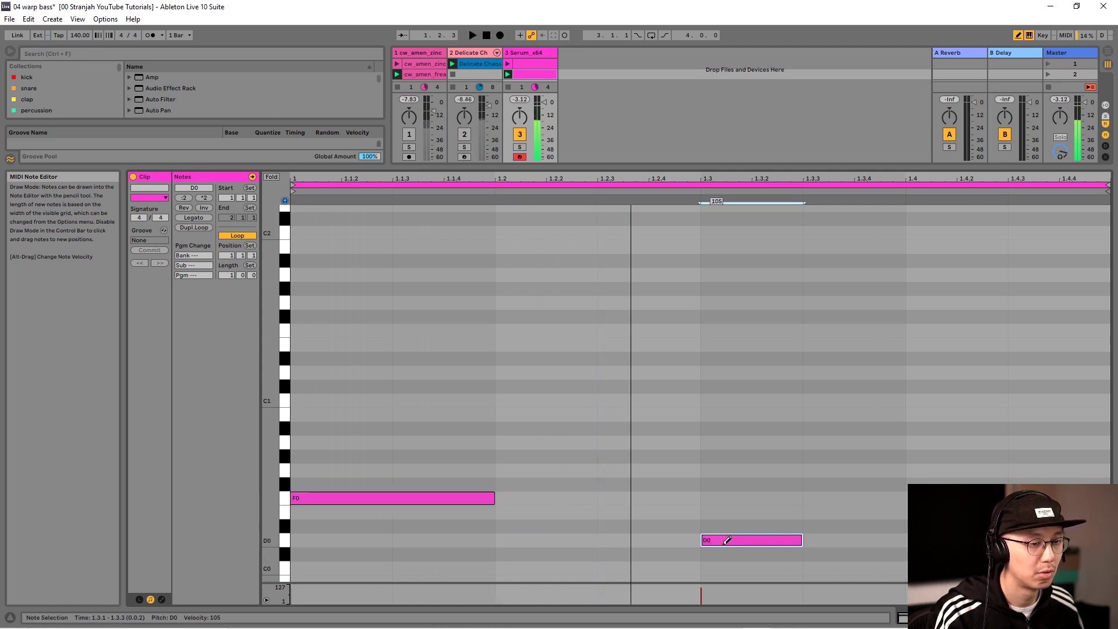
{"action": "left_click", "coordinate": [884, 539]}
{"action": "left_click", "coordinate": [1024, 540]}
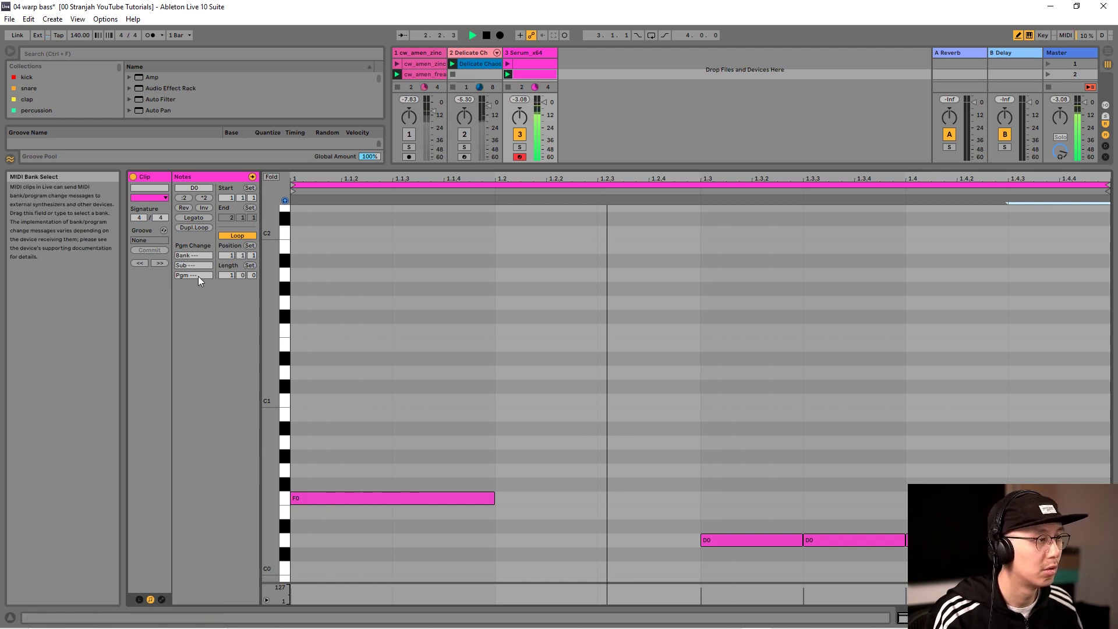
Extend the clip's loop to two bars and fill bar 2 with four eighth-note D0s followed by C#0 notes from beat 2.3
{"action": "left_click_drag", "start_coordinate": [226, 275], "coordinate": [225, 270]}
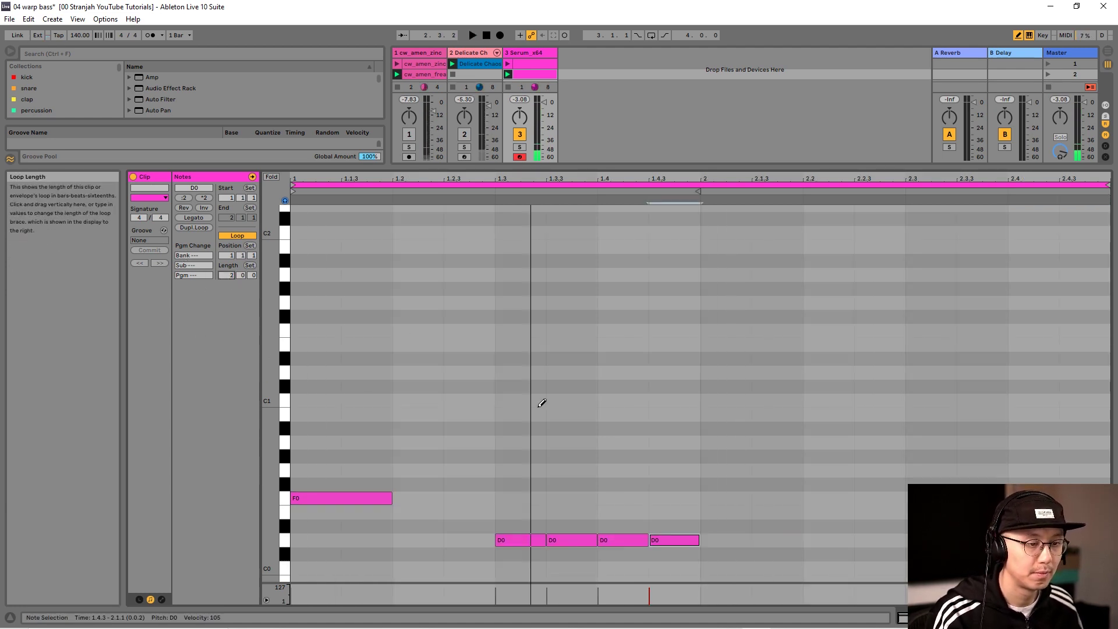
{"action": "left_click_drag", "start_coordinate": [736, 531], "coordinate": [902, 539]}
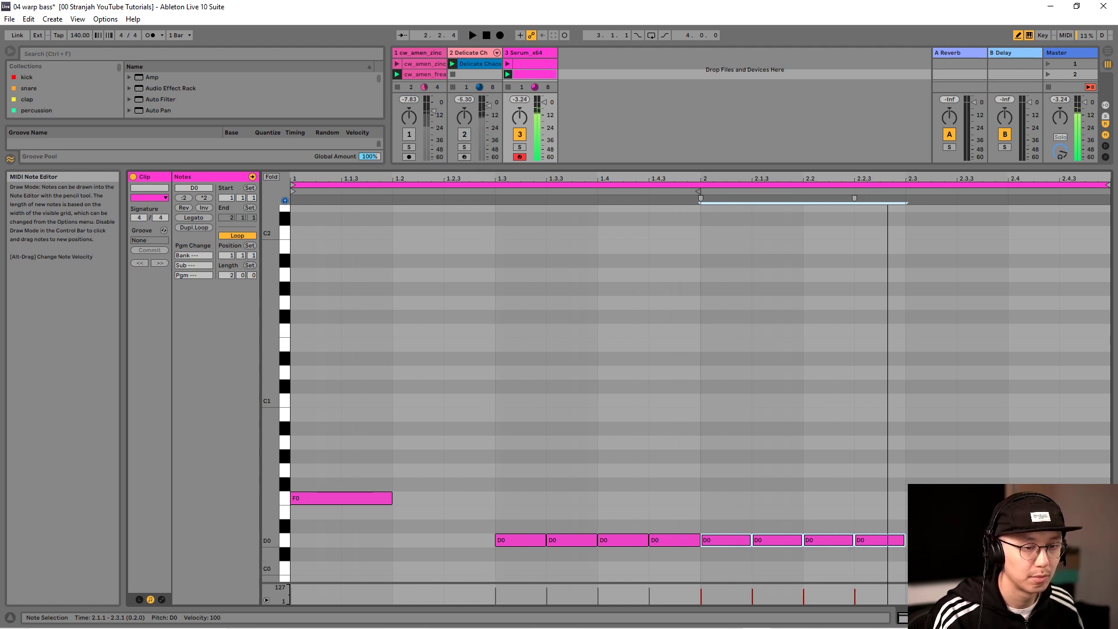
{"action": "left_click", "coordinate": [909, 554]}
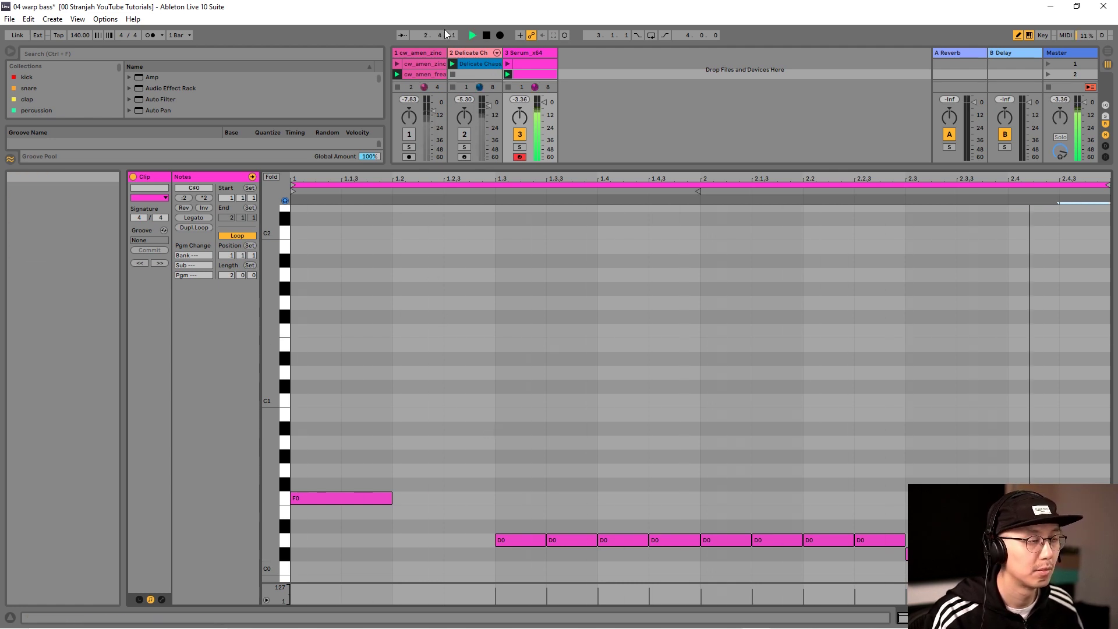
Reopen Serum beside the new clip's piano roll, play the bassline and set Env 2's release to 70 ms
{"action": "key", "text": "shift+Tab"}
{"action": "left_click", "coordinate": [158, 499]}
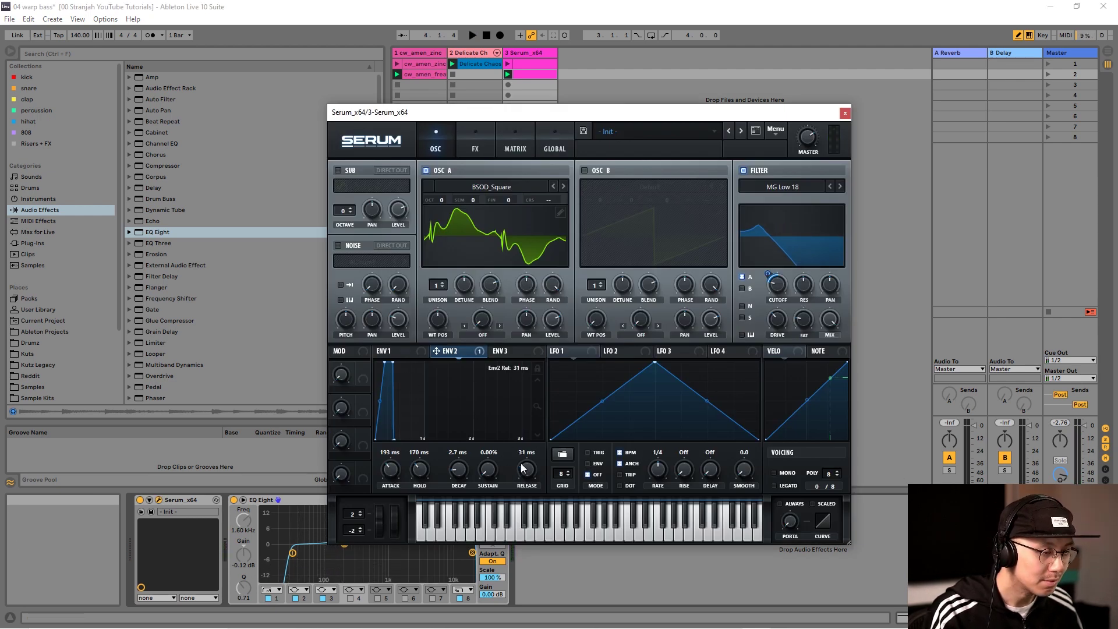
{"action": "left_click", "coordinate": [548, 73]}
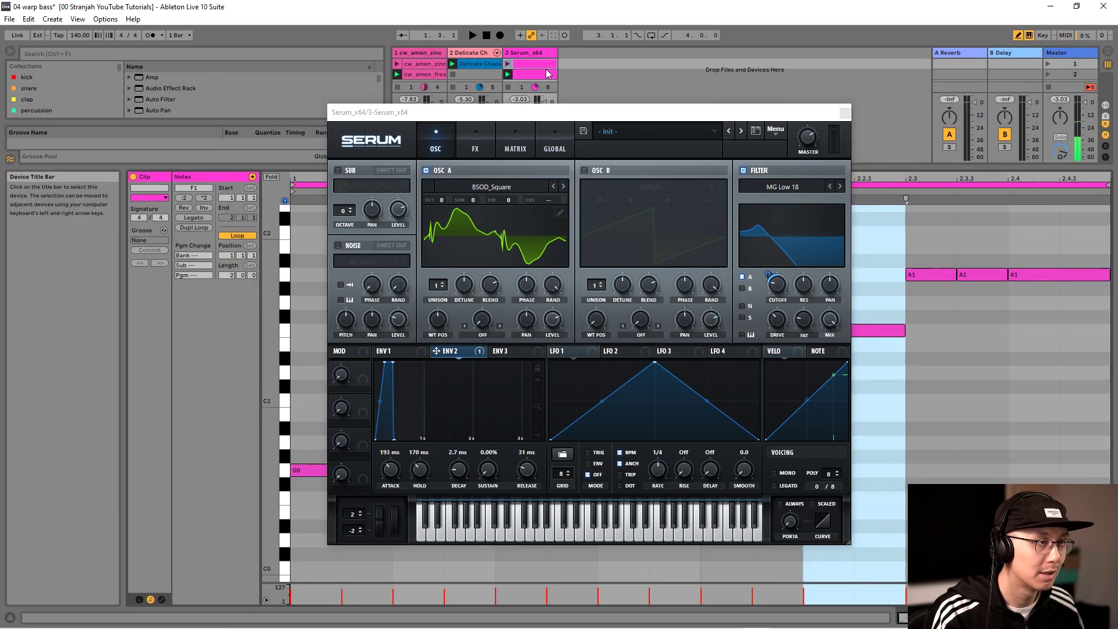
{"action": "left_click_drag", "start_coordinate": [476, 113], "coordinate": [721, 89]}
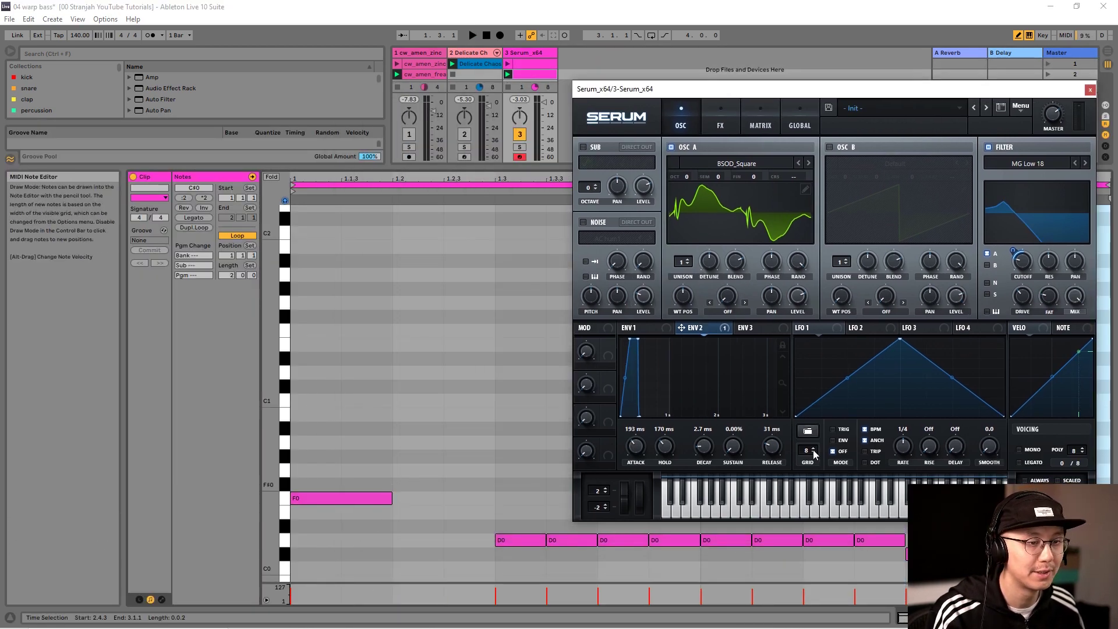
{"action": "key", "text": "space"}
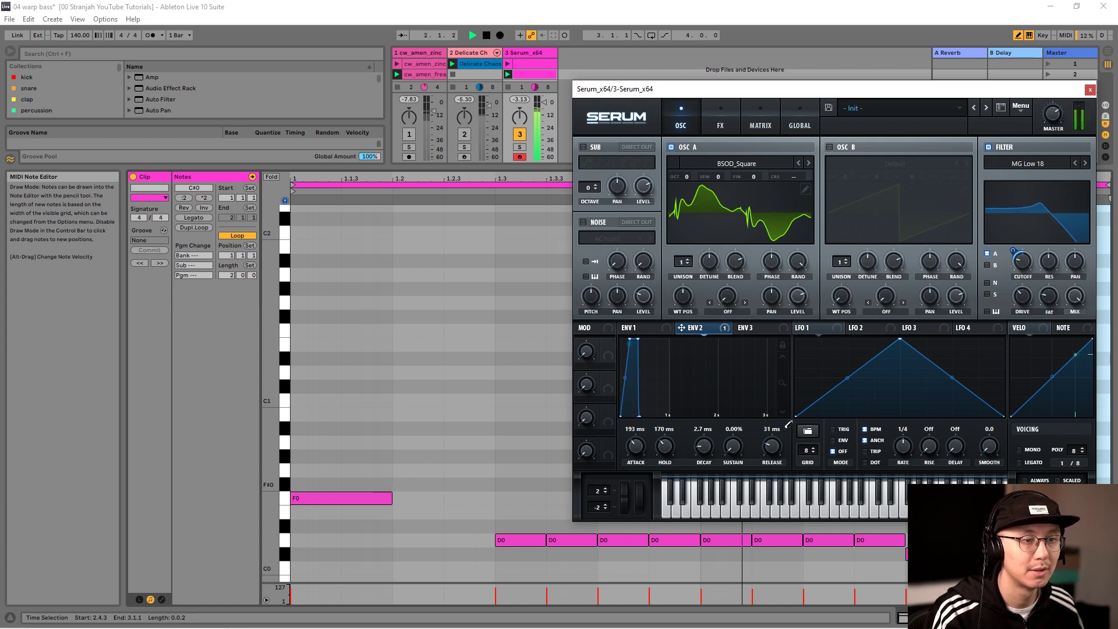
{"action": "left_click_drag", "start_coordinate": [776, 443], "coordinate": [778, 438]}
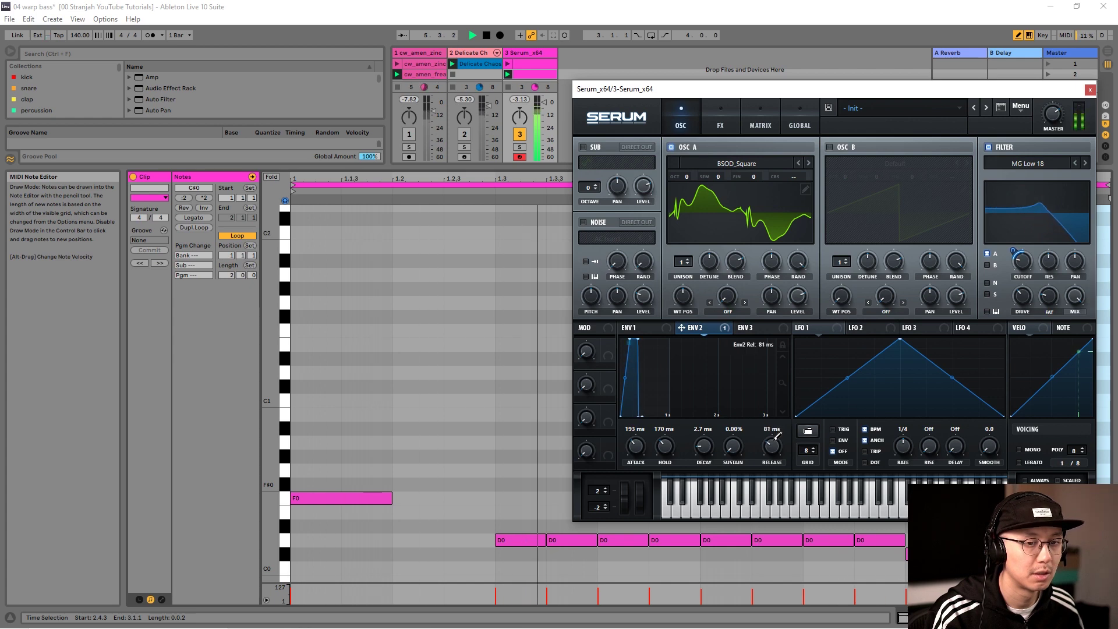
{"action": "left_click_drag", "start_coordinate": [798, 98], "coordinate": [620, 58]}
{"action": "key", "text": "space"}
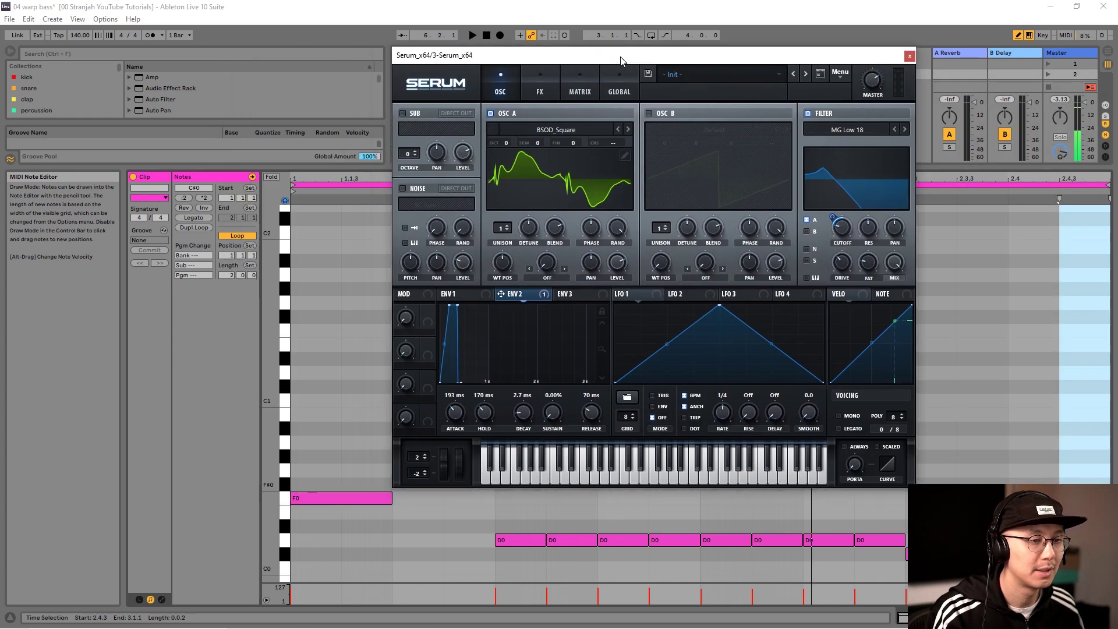
Switch Serum's voicing to Mono, close its window and play the bassline with the second track's drums unmuted
{"action": "left_click", "coordinate": [839, 416]}
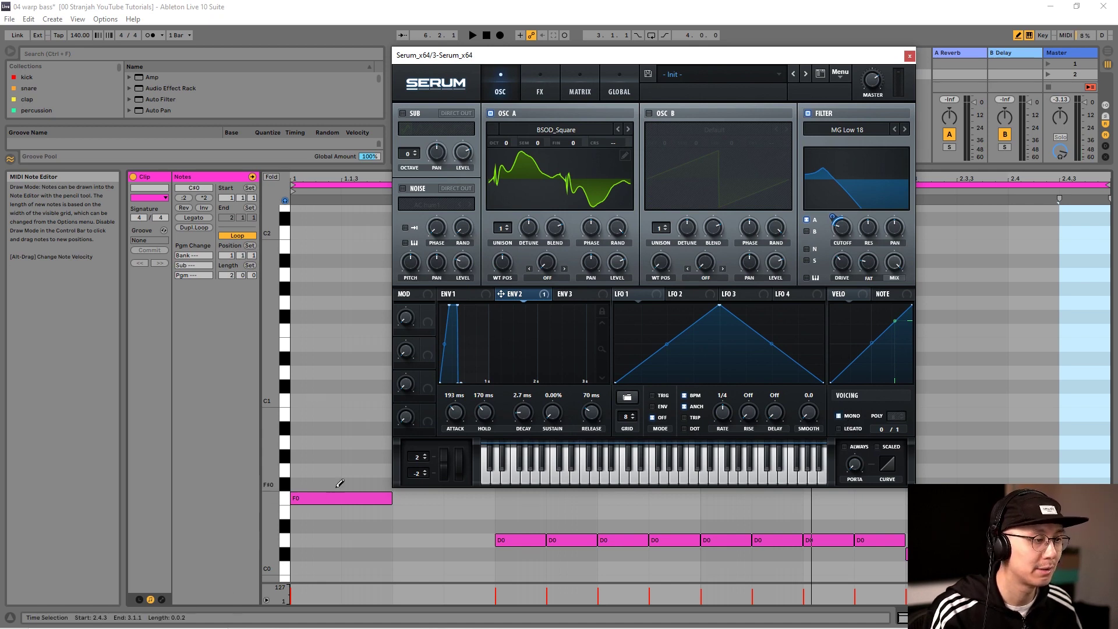
{"action": "key", "text": "b"}
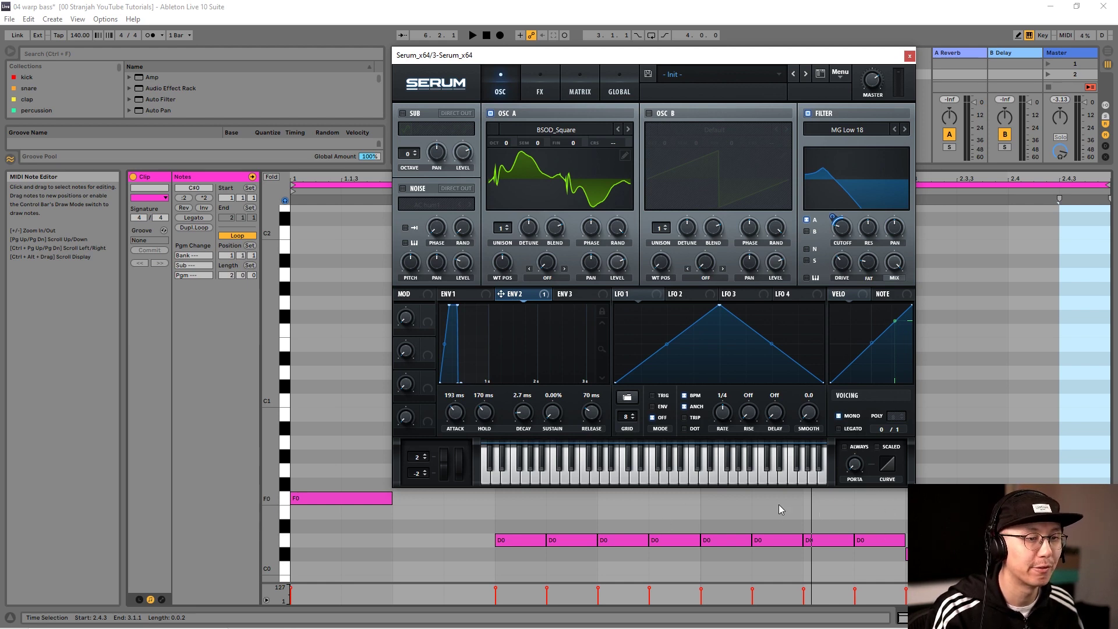
{"action": "key", "text": "space"}
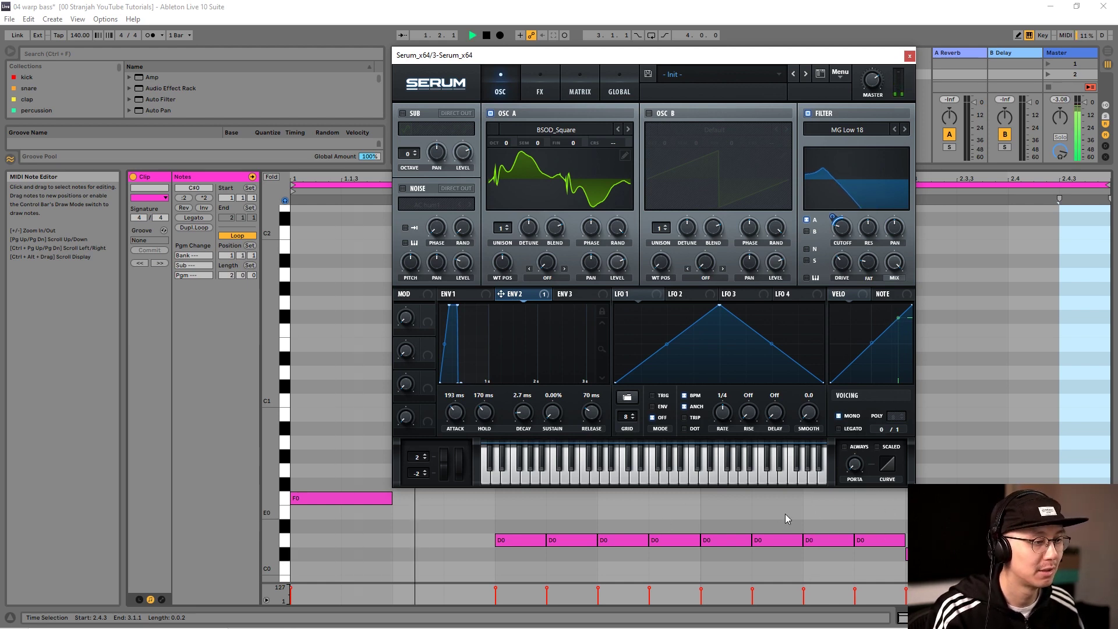
{"action": "left_click", "coordinate": [909, 55]}
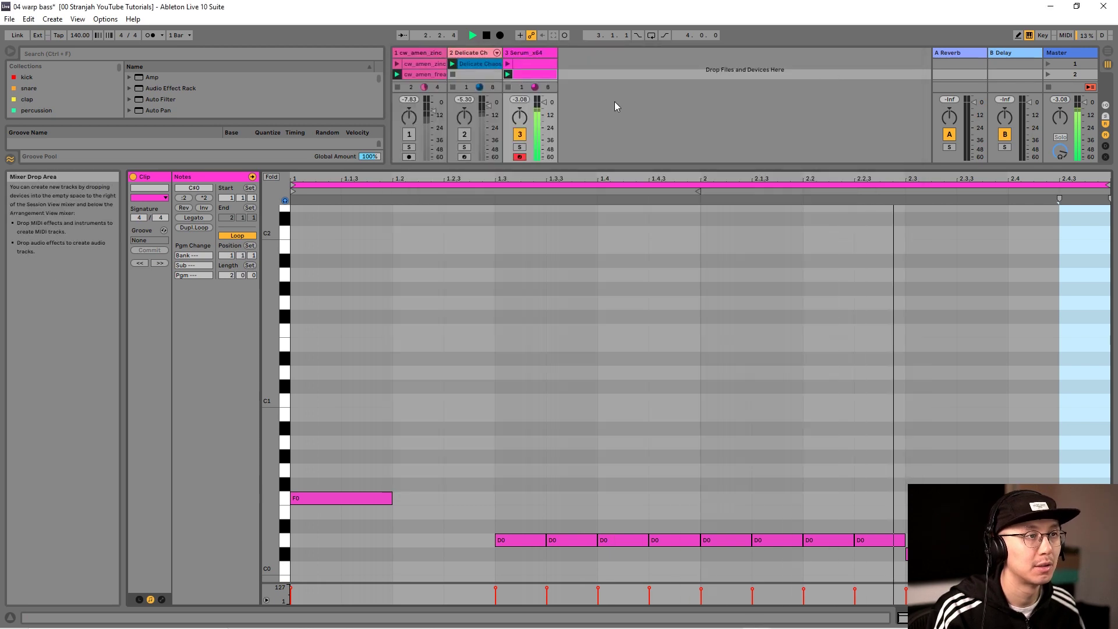
{"action": "left_click", "coordinate": [464, 134]}
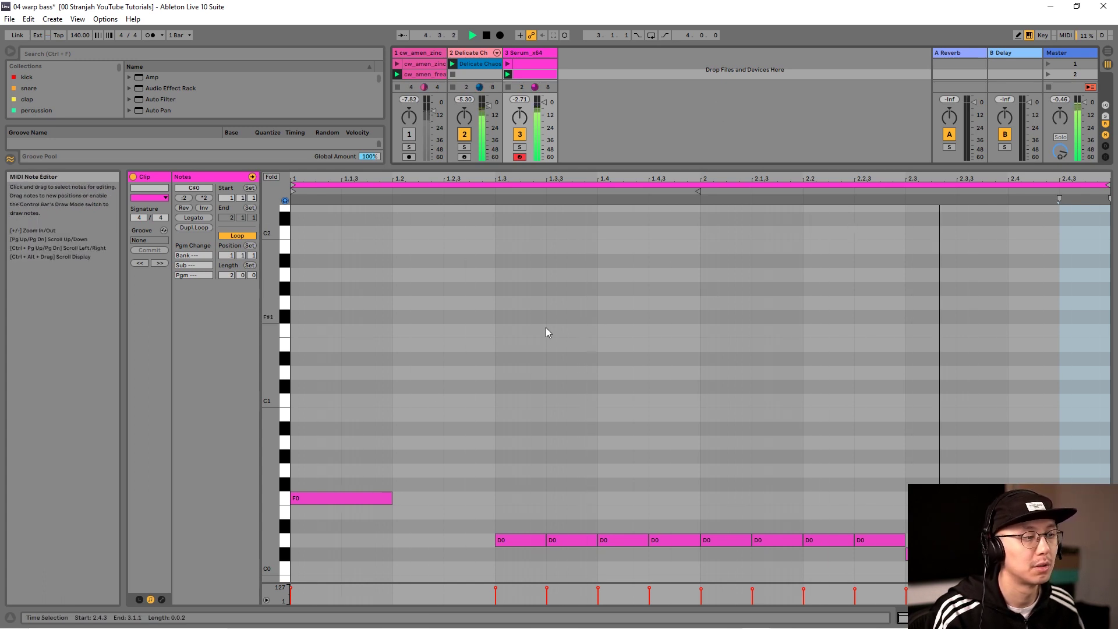
Reopen Serum from the bass track's device chain and set Env 2's attack to 206 ms while the loop plays
{"action": "double_click", "coordinate": [515, 55]}
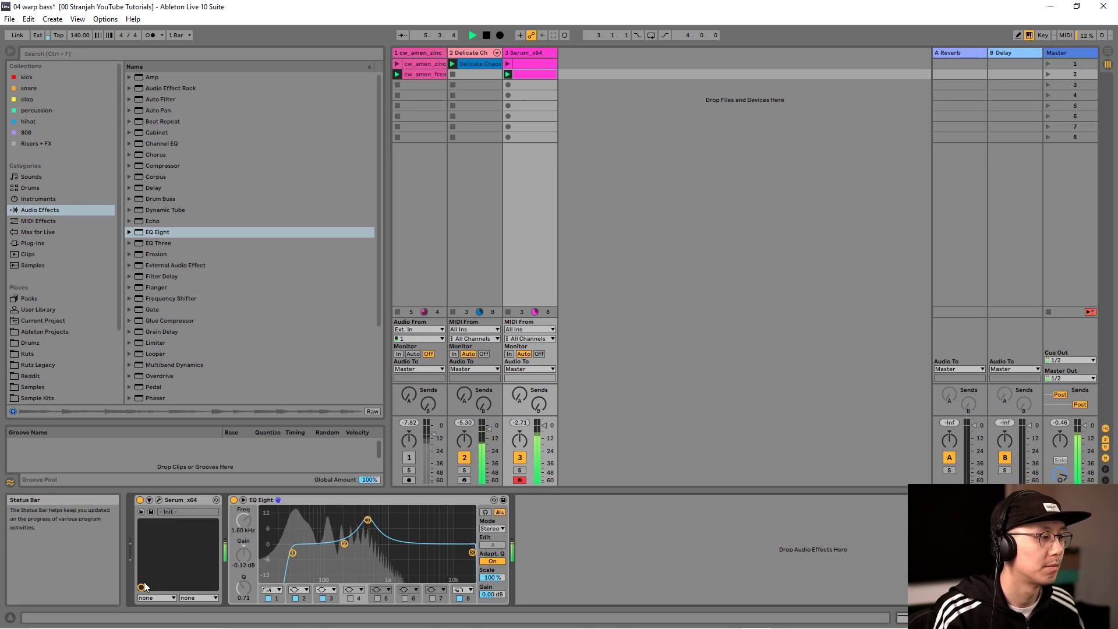
{"action": "left_click", "coordinate": [160, 501]}
{"action": "key", "text": "space"}
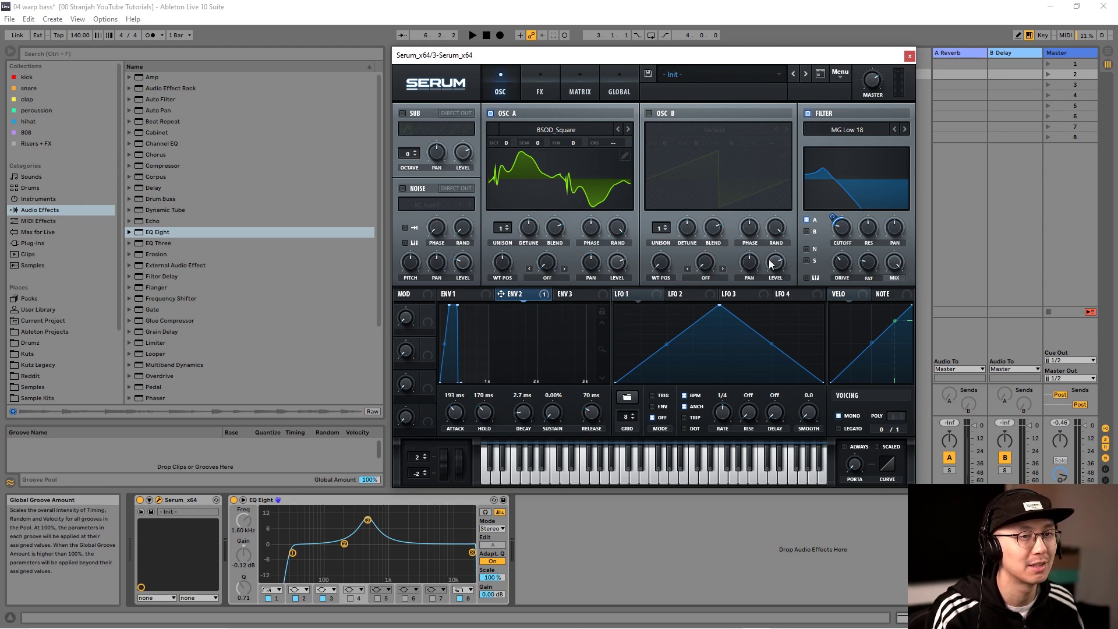
{"action": "key", "text": "space"}
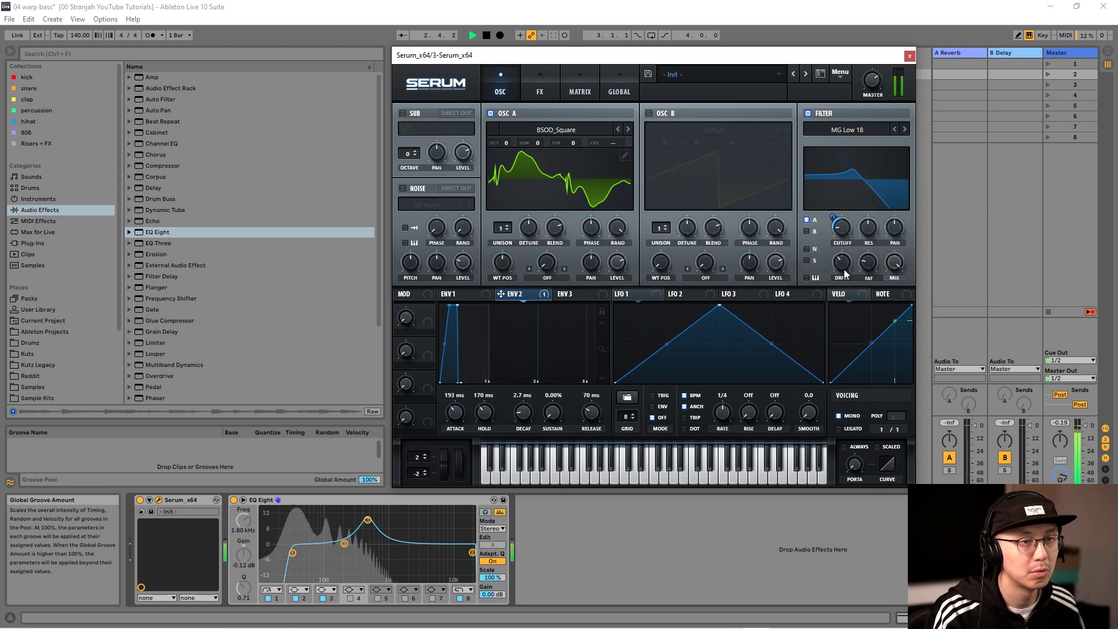
{"action": "left_click_drag", "start_coordinate": [458, 418], "coordinate": [459, 418]}
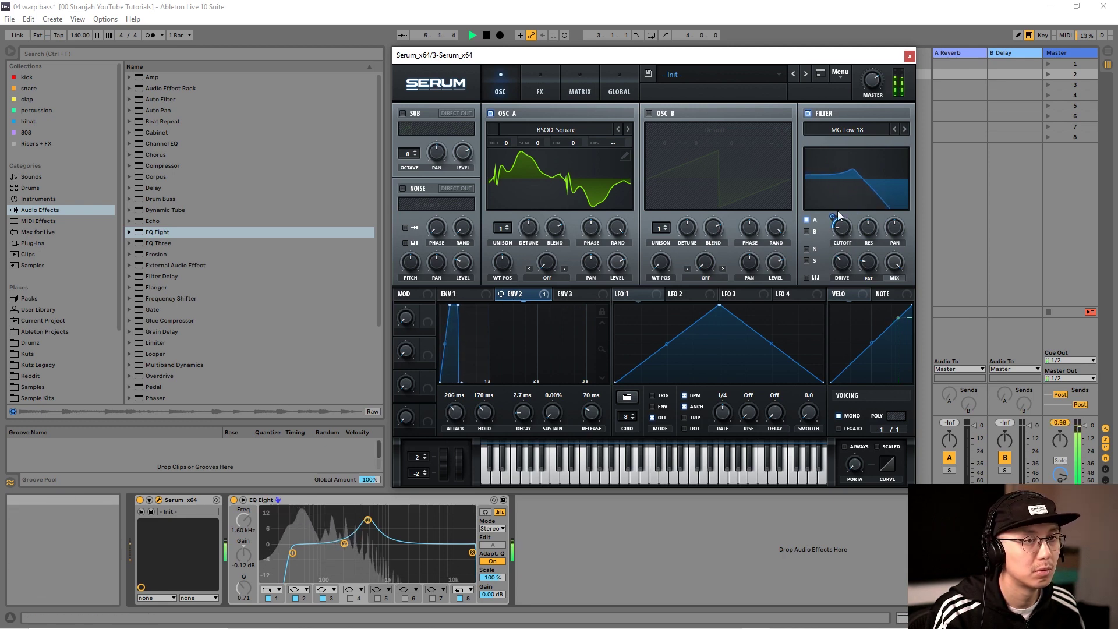
{"action": "mouse_move", "coordinate": [845, 235]}
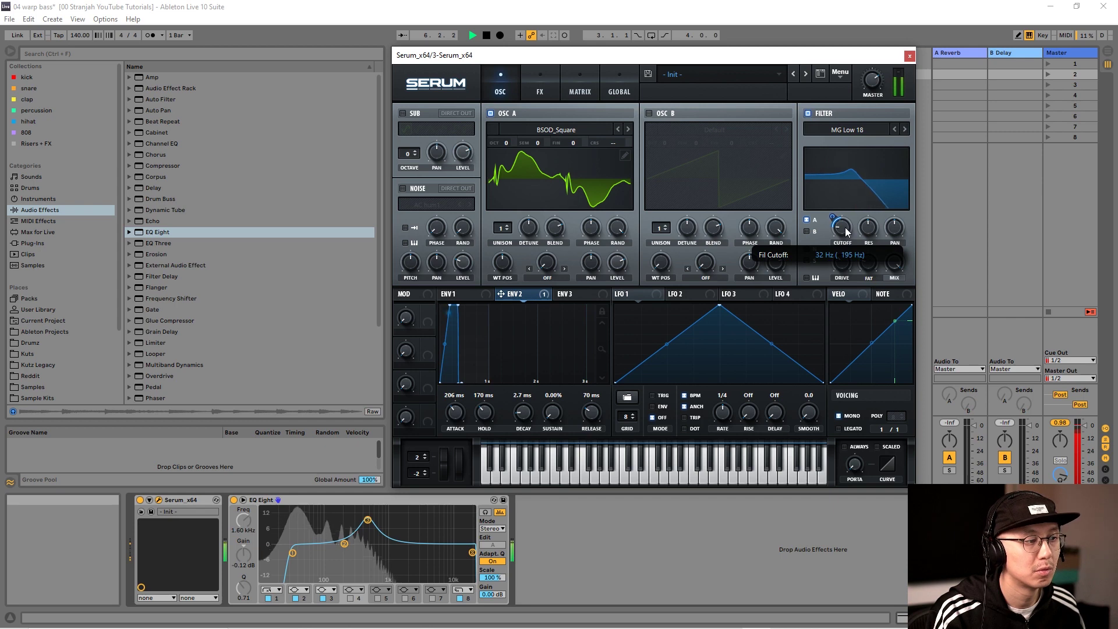
Close Serum's window and add the D16 Group Devastor2 plug-in after EQ Eight on the Serum track
{"action": "left_click", "coordinate": [910, 56]}
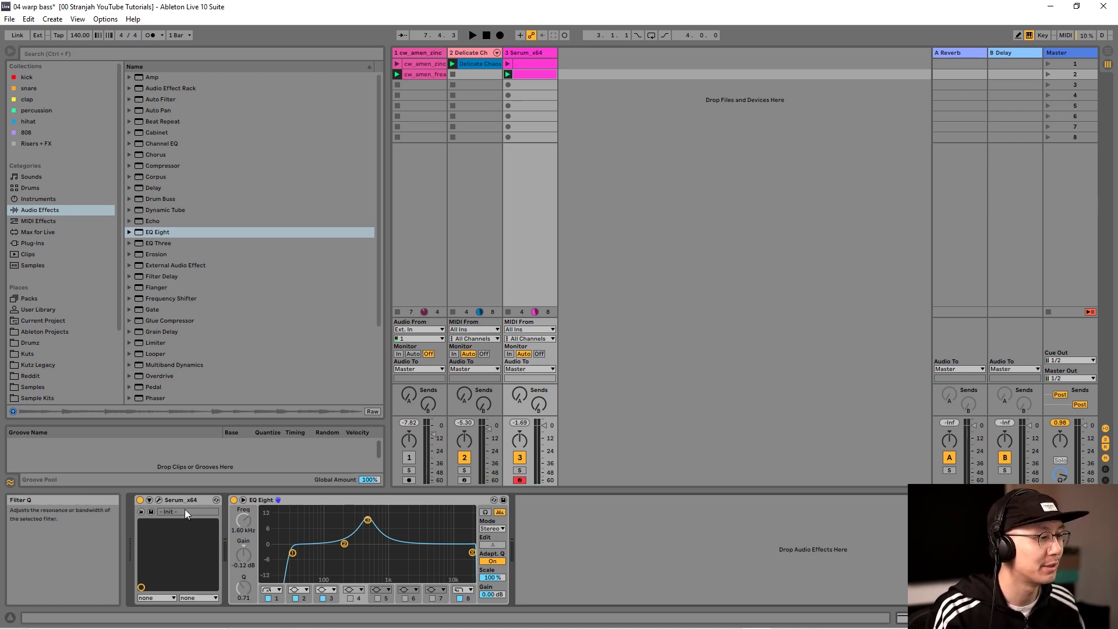
{"action": "left_click", "coordinate": [52, 243]}
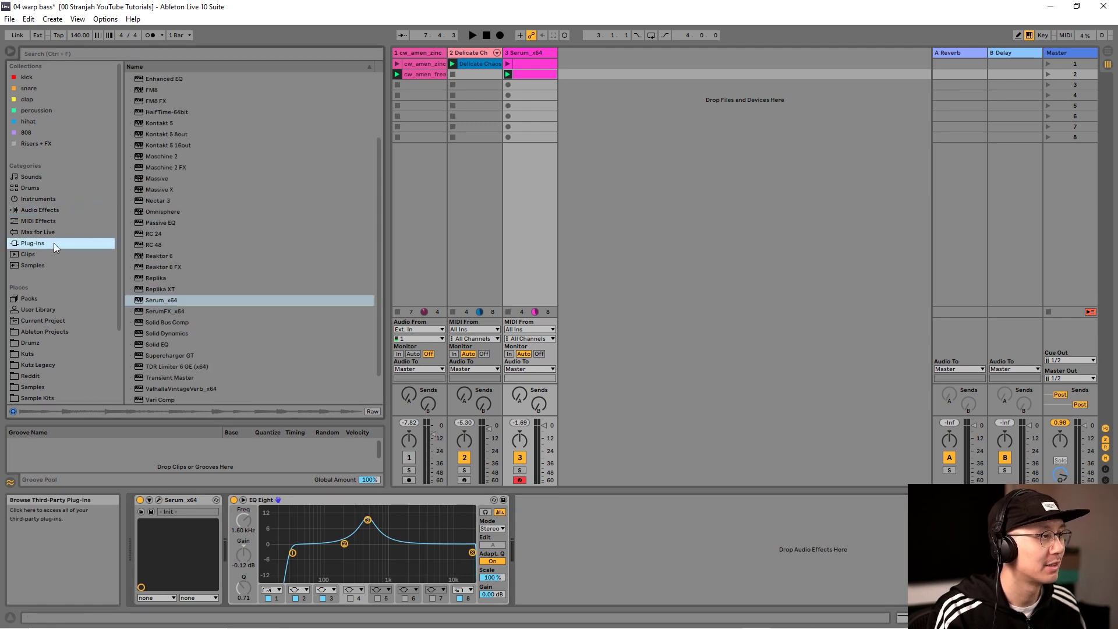
{"action": "scroll", "coordinate": [285, 172], "scroll_direction": "up", "scroll_amount": 4}
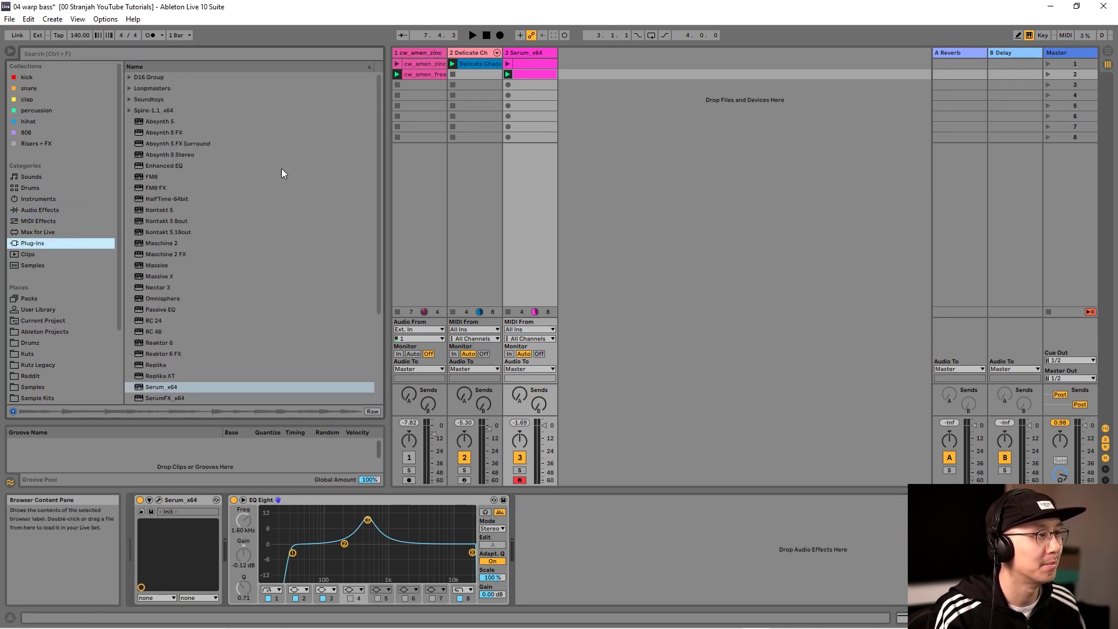
{"action": "left_click", "coordinate": [130, 78]}
{"action": "left_click_drag", "start_coordinate": [171, 91], "coordinate": [599, 534]}
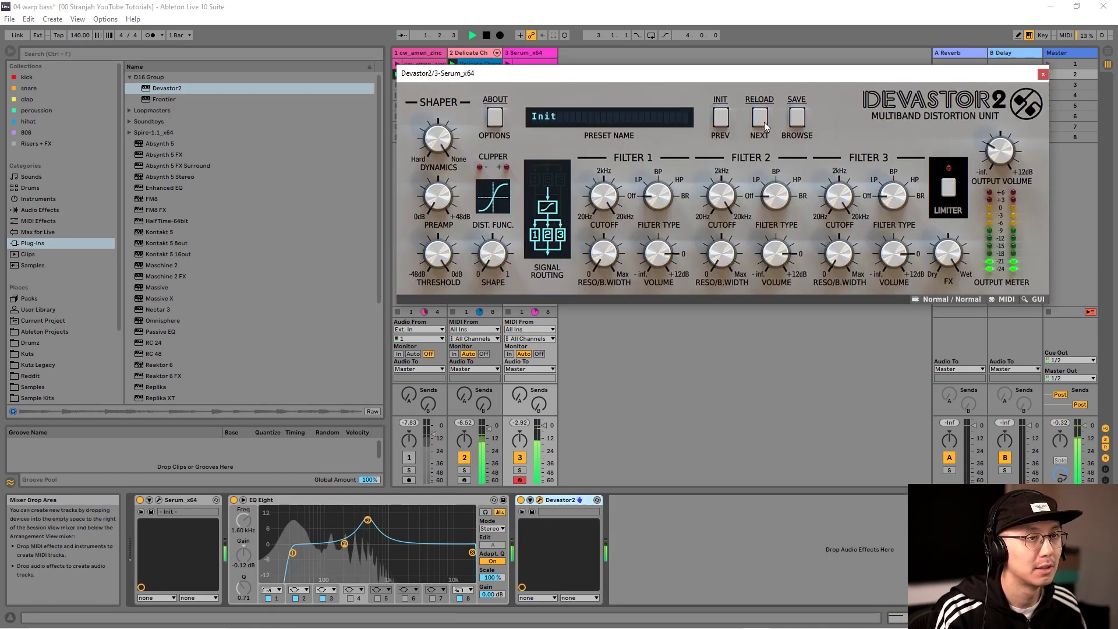
Audition Devastor2's presets over the playing loop and load "Acidity 3"
{"action": "left_click", "coordinate": [759, 118]}
{"action": "left_click", "coordinate": [759, 119]}
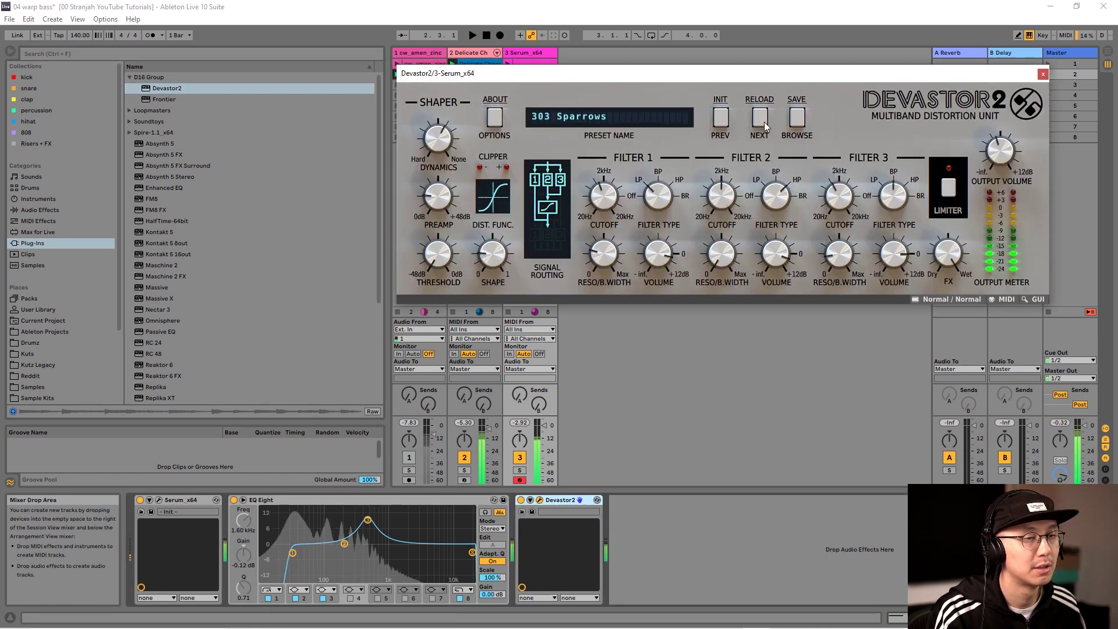
{"action": "left_click", "coordinate": [764, 121]}
{"action": "left_click", "coordinate": [764, 121]}
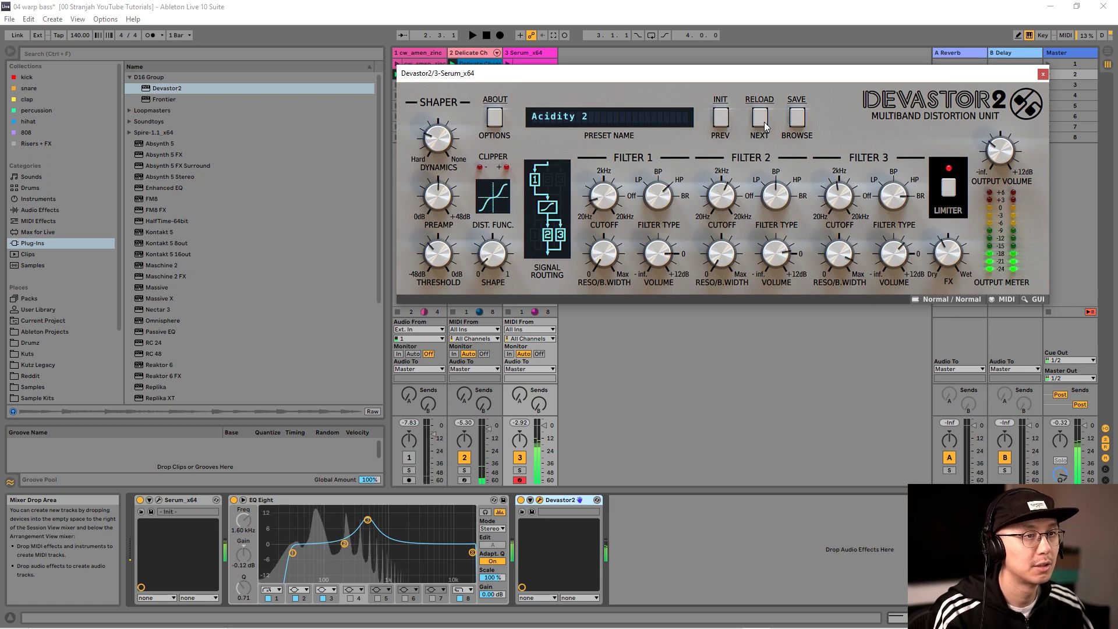
{"action": "left_click", "coordinate": [764, 121]}
{"action": "left_click", "coordinate": [764, 121]}
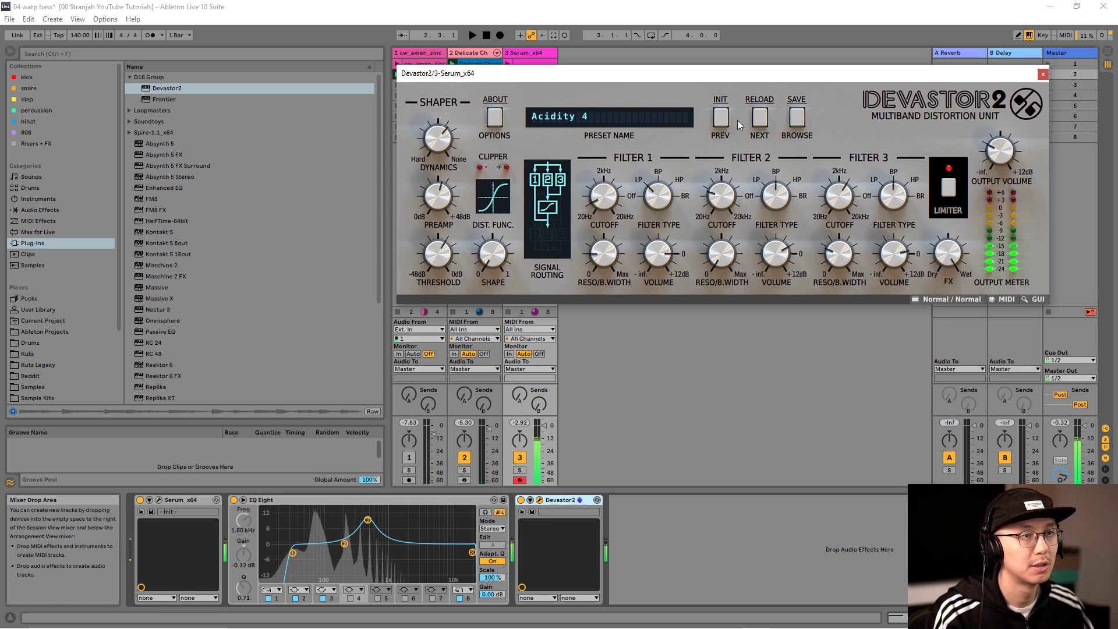
{"action": "left_click", "coordinate": [724, 119]}
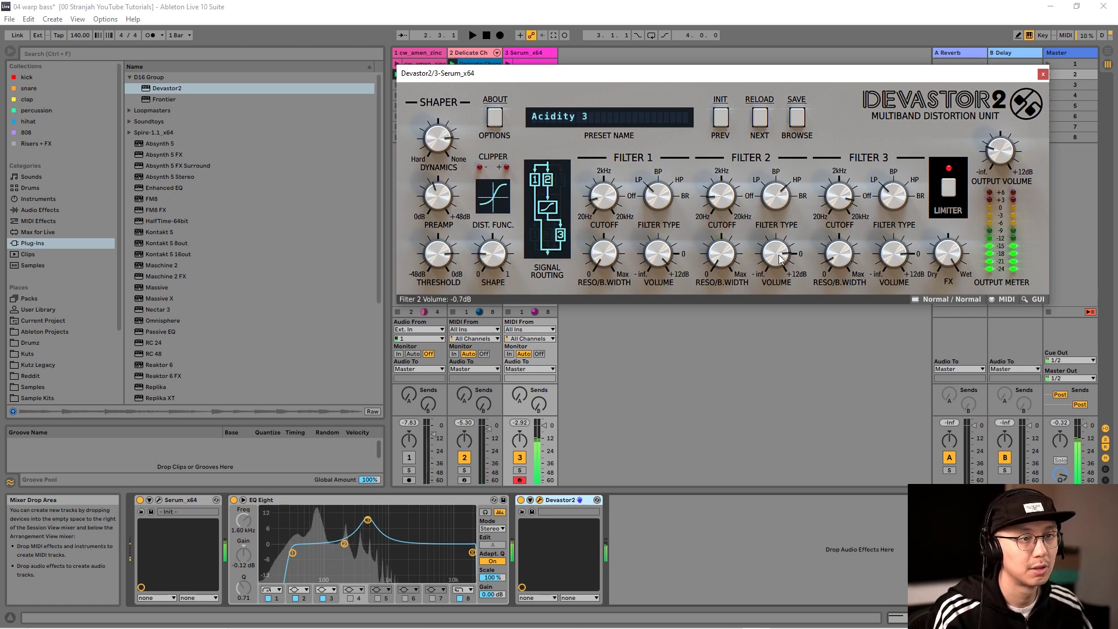
Set Devastor2's Filter 2 volume to +4.6 dB and its Filter 3 volume to +1.0 dB
{"action": "left_click_drag", "start_coordinate": [779, 228], "coordinate": [806, 245]}
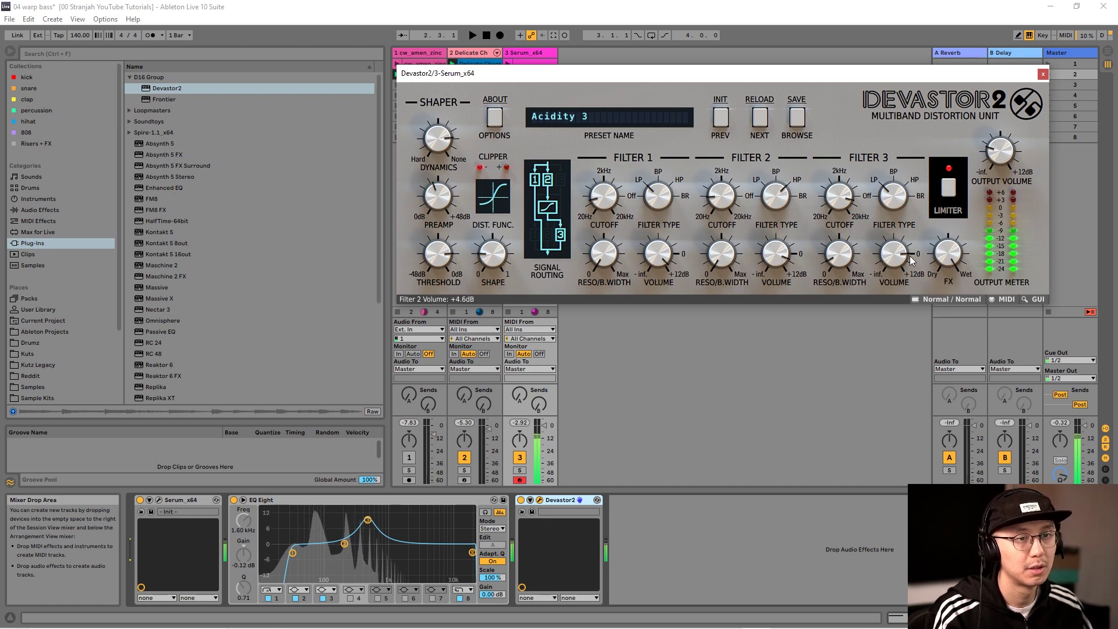
{"action": "left_click_drag", "start_coordinate": [903, 236], "coordinate": [902, 242]}
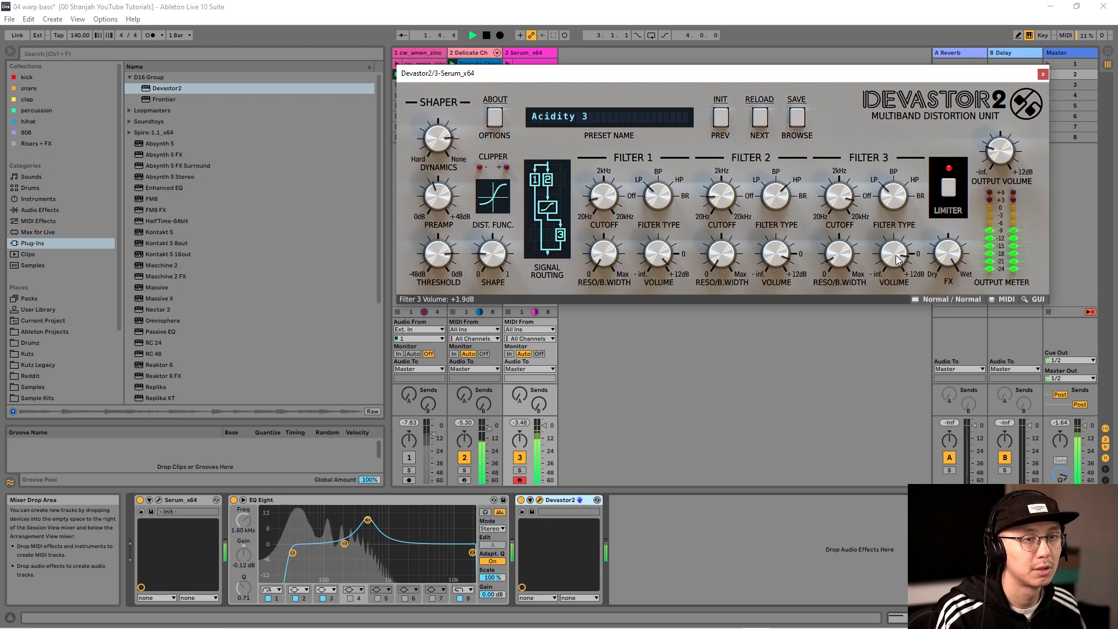
{"action": "left_click_drag", "start_coordinate": [898, 261], "coordinate": [897, 259]}
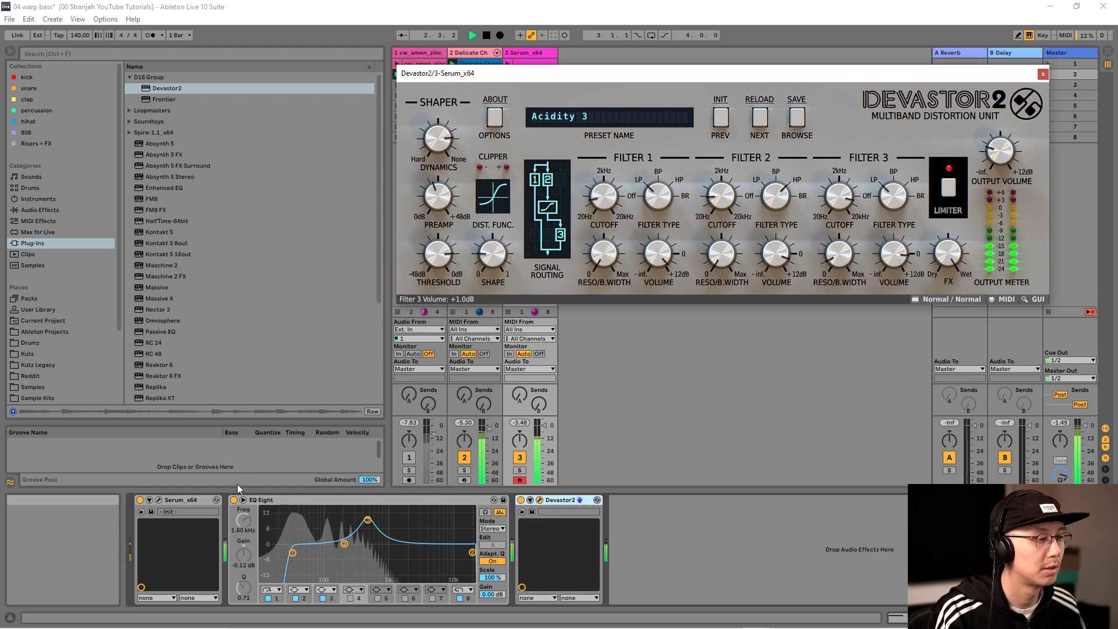
Reopen Serum, set oscillator A's unison to 3 voices and play the loop
{"action": "left_click", "coordinate": [160, 499]}
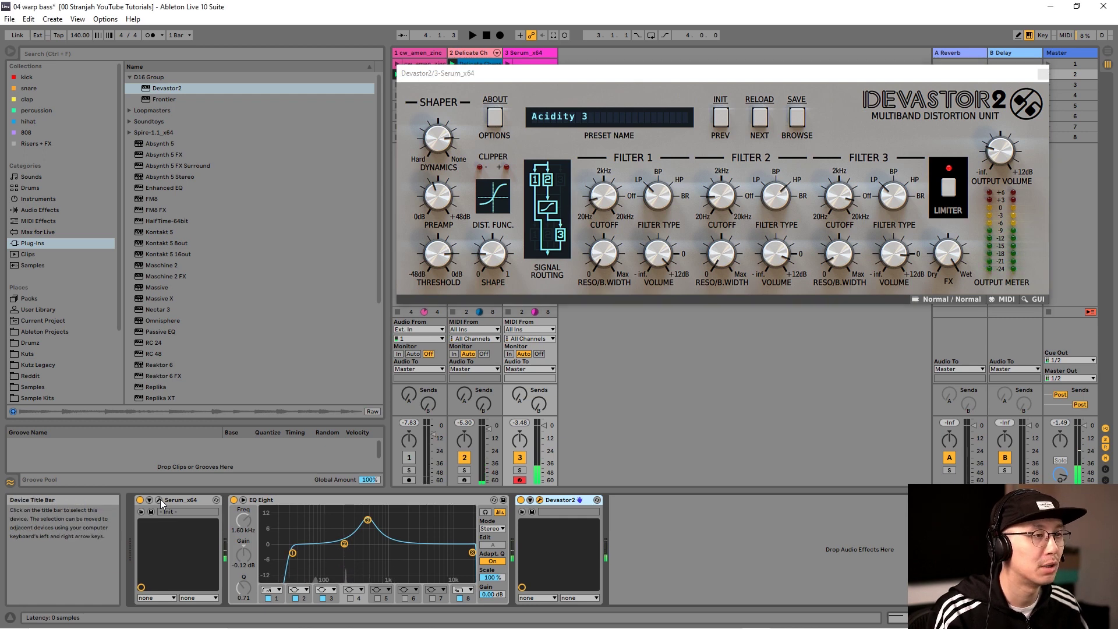
{"action": "left_click_drag", "start_coordinate": [675, 61], "coordinate": [573, 114]}
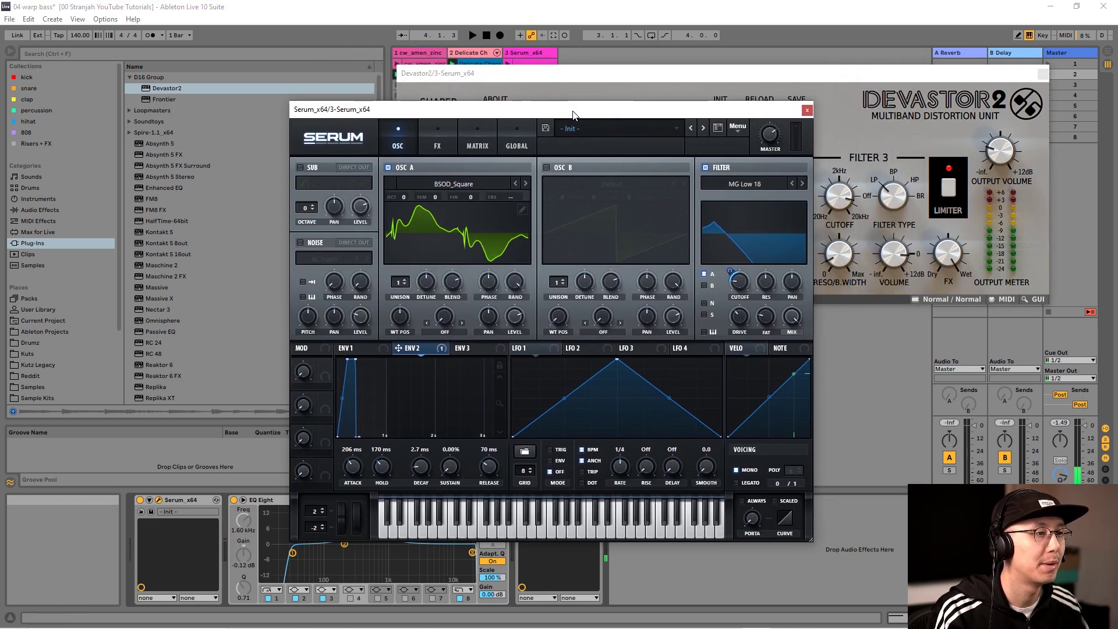
{"action": "left_click", "coordinate": [404, 287]}
{"action": "left_click_drag", "start_coordinate": [404, 282], "coordinate": [405, 267]}
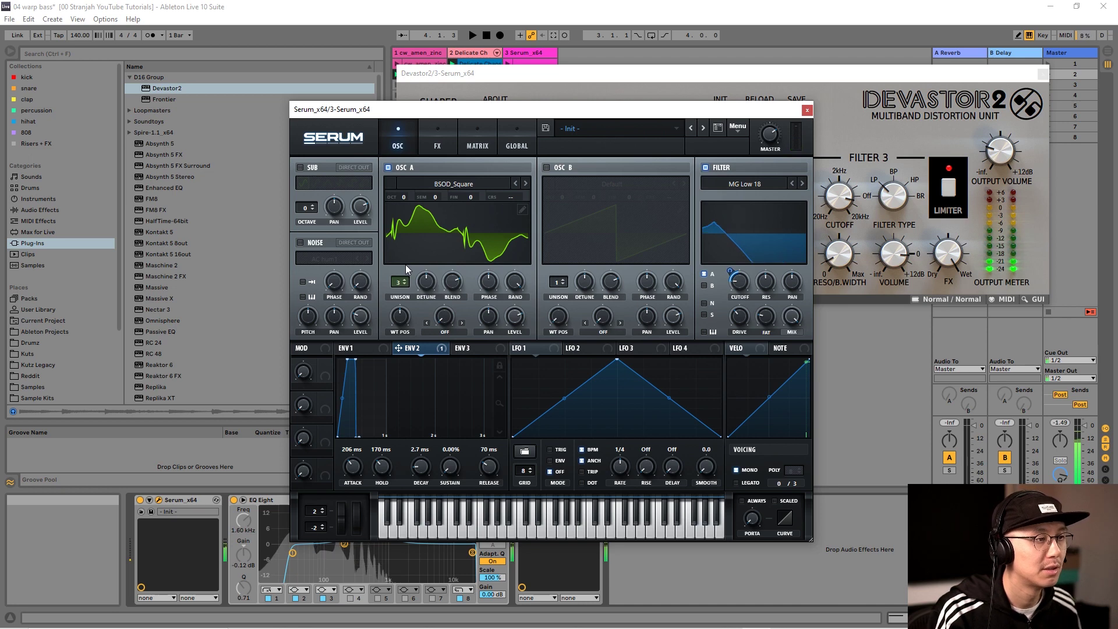
{"action": "key", "text": "space"}
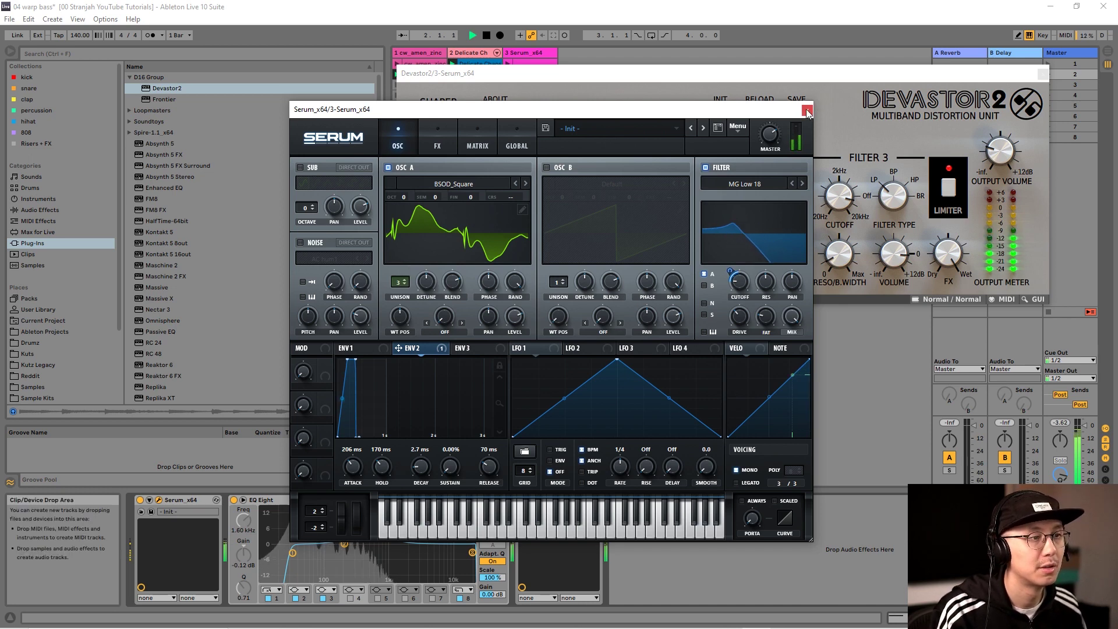
Adjust oscillator A's unison width in Serum's global settings and return to the oscillator page
{"action": "left_click", "coordinate": [527, 141]}
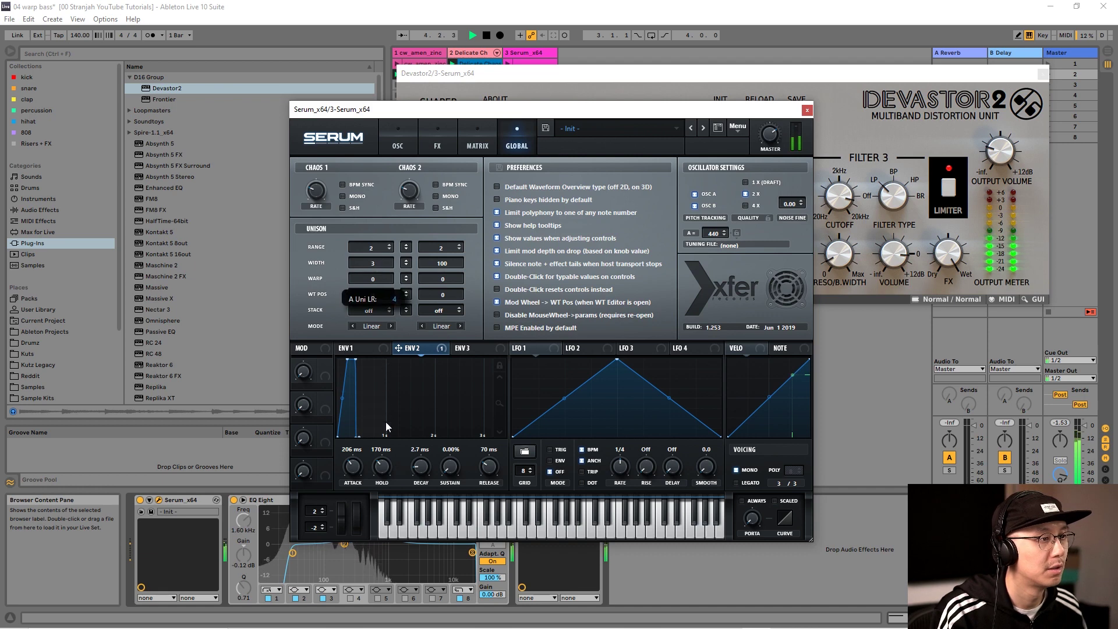
{"action": "left_click_drag", "start_coordinate": [386, 422], "coordinate": [385, 105]}
{"action": "left_click", "coordinate": [400, 141]}
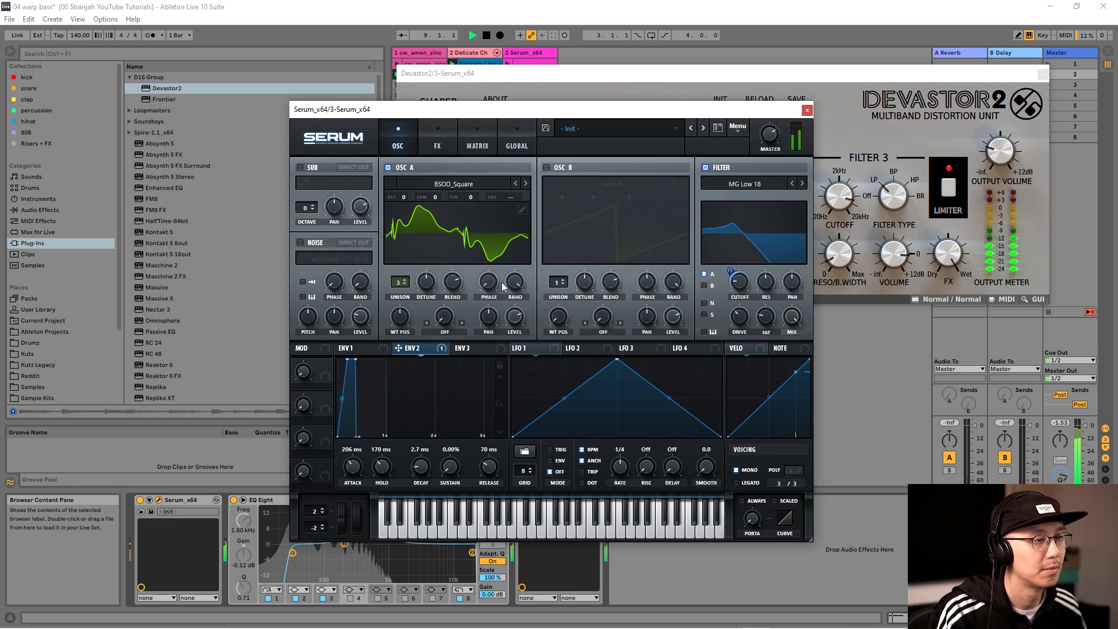
Adjust oscillator A's phase, lower its random phase amount and close Serum's window
{"action": "mouse_move", "coordinate": [494, 286]}
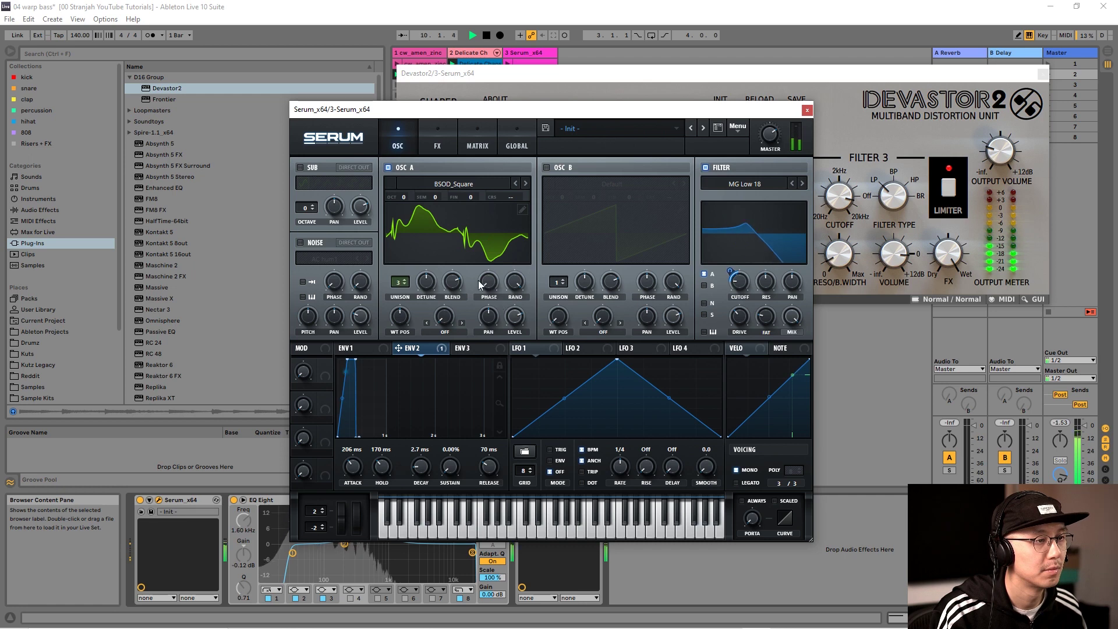
{"action": "left_click_drag", "start_coordinate": [479, 283], "coordinate": [485, 208]}
{"action": "left_click_drag", "start_coordinate": [520, 290], "coordinate": [528, 426]}
{"action": "left_click", "coordinate": [807, 110]}
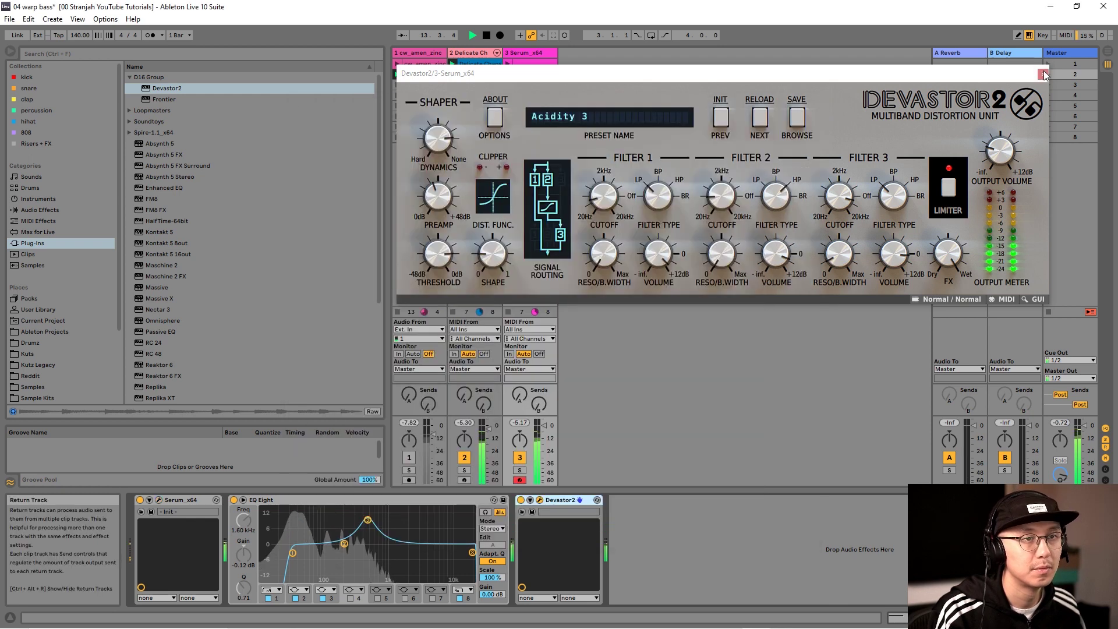
Reopen Serum, fine-tune the filter cutoff while the loop plays, and close the Serum and Devastor2 windows
{"action": "left_click", "coordinate": [159, 499]}
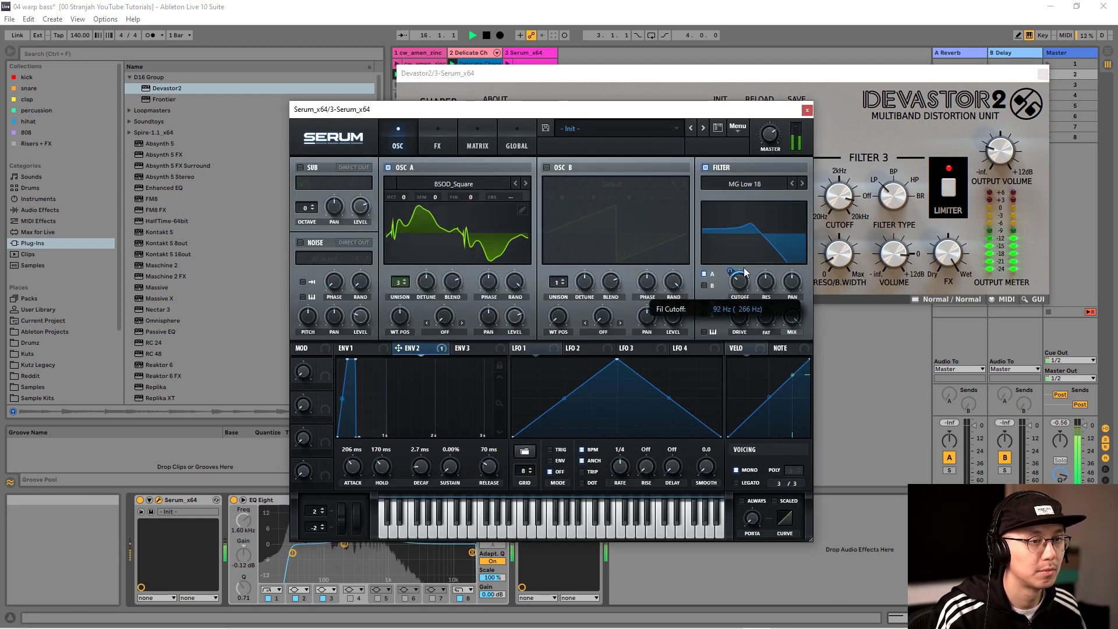
{"action": "left_click_drag", "start_coordinate": [743, 272], "coordinate": [745, 279]}
{"action": "left_click", "coordinate": [807, 110]}
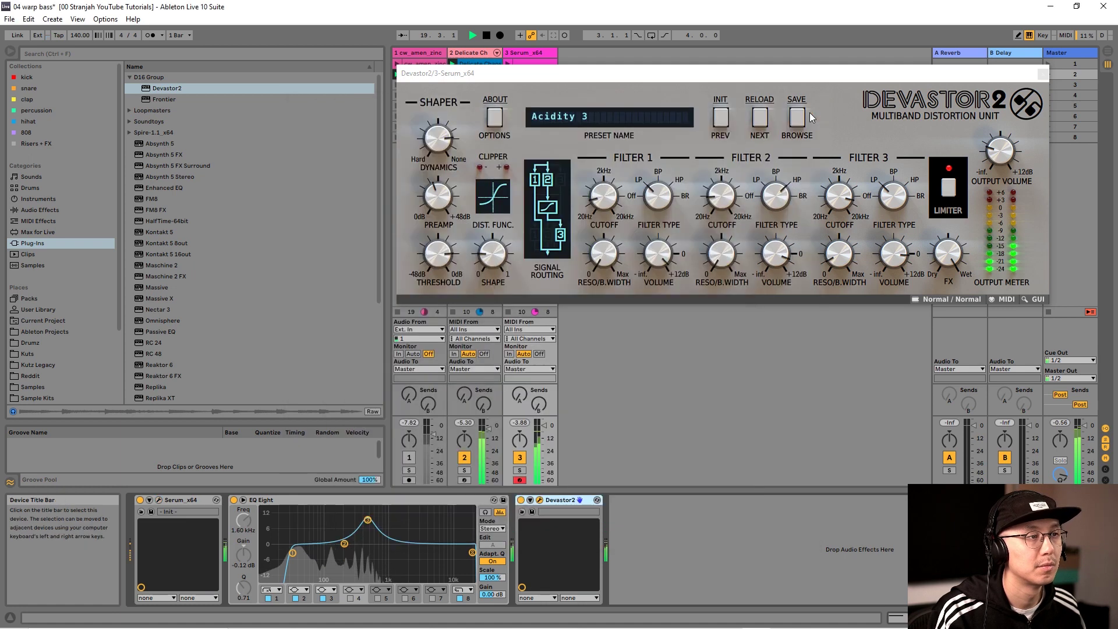
{"action": "left_click", "coordinate": [1046, 76]}
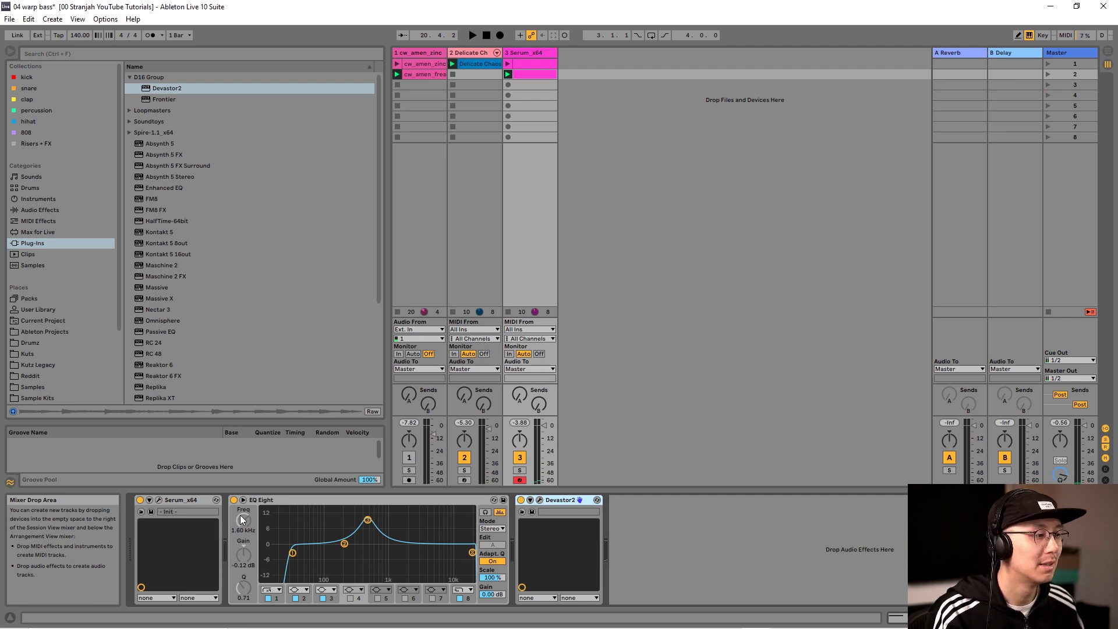
Reopen Serum and review the filter cutoff modulation and the Env 1 and Env 2 settings
{"action": "left_click", "coordinate": [158, 500]}
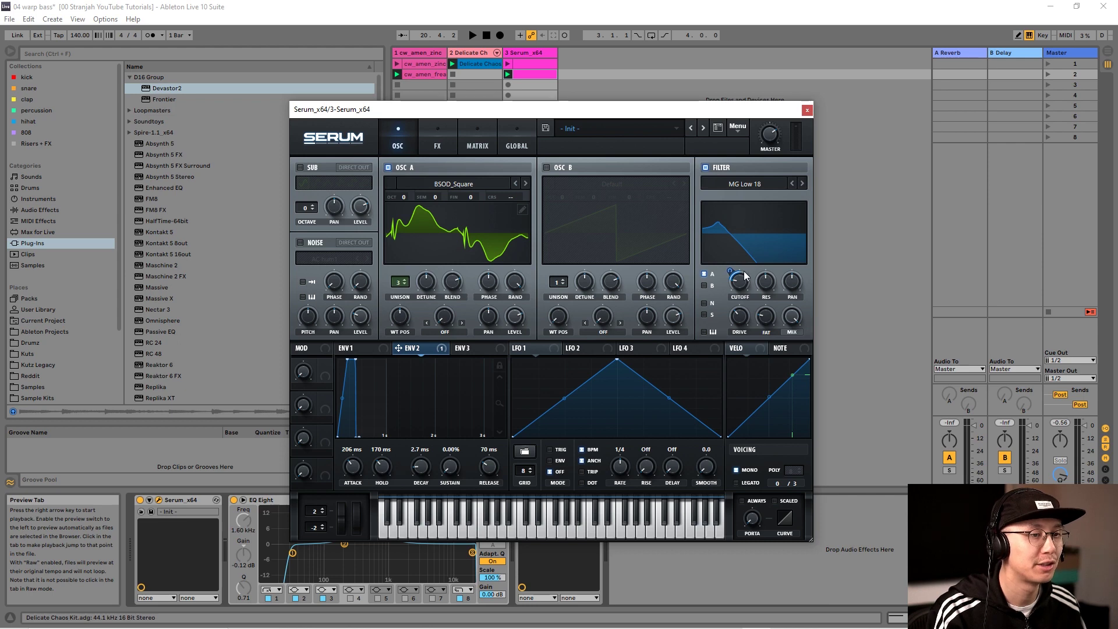
{"action": "left_click_drag", "start_coordinate": [745, 276], "coordinate": [737, 285]}
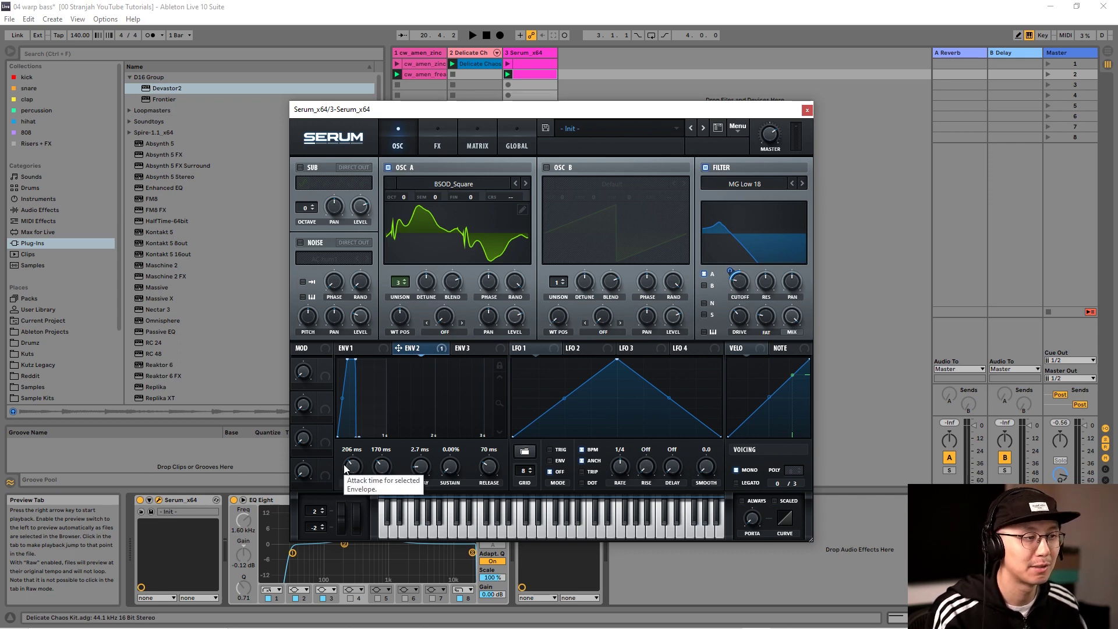
{"action": "left_click", "coordinate": [355, 349]}
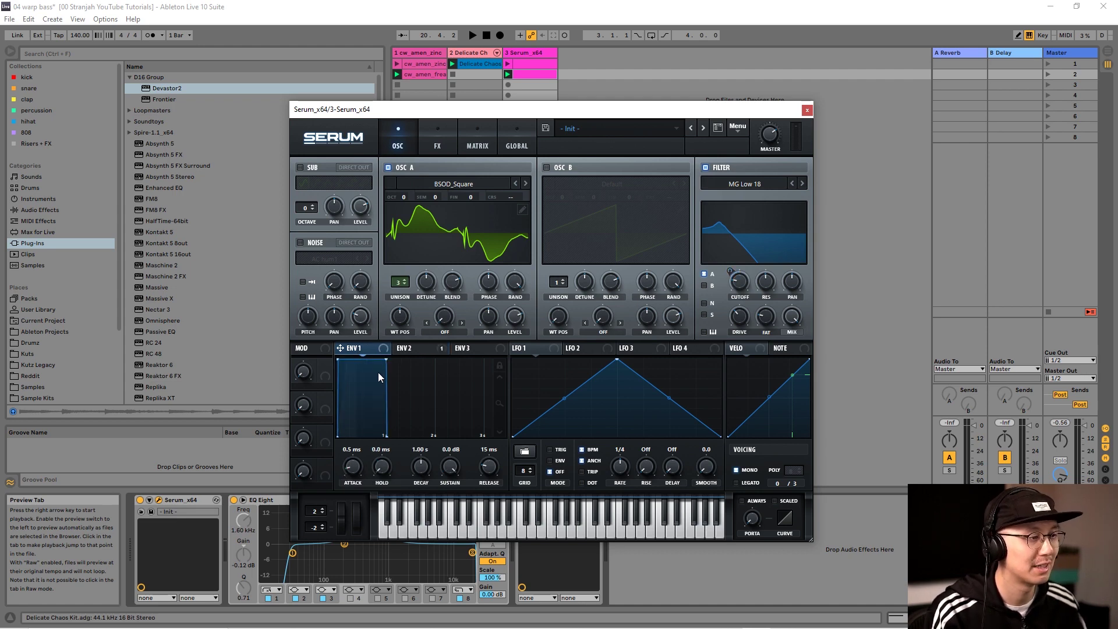
{"action": "left_click", "coordinate": [411, 349]}
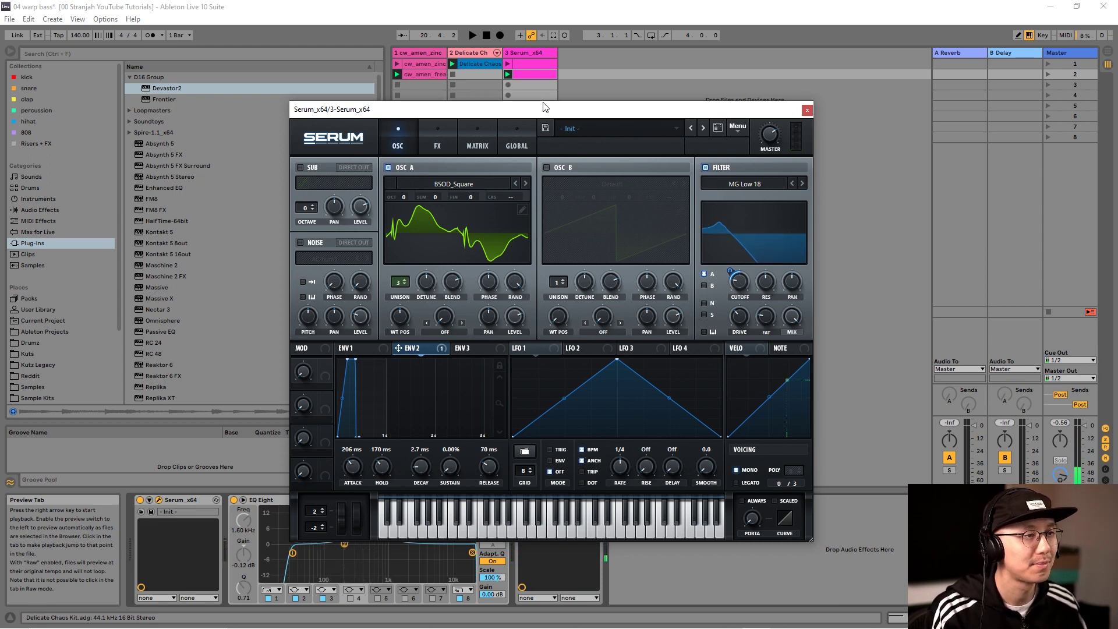
{"action": "left_click_drag", "start_coordinate": [547, 111], "coordinate": [580, 100]}
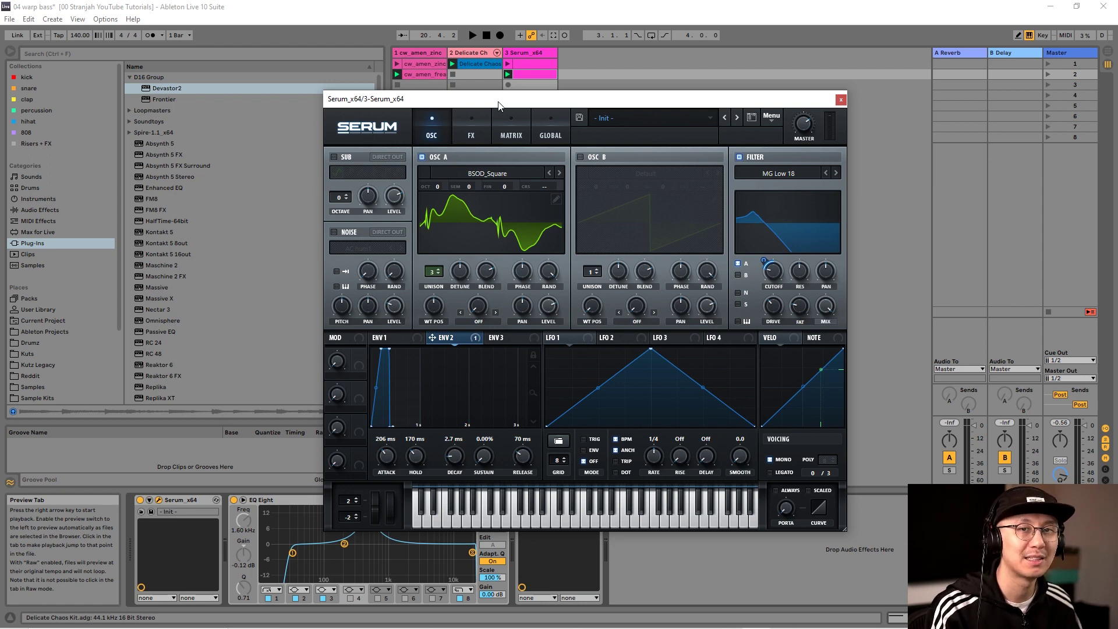
{"action": "left_click_drag", "start_coordinate": [499, 105], "coordinate": [470, 116]}
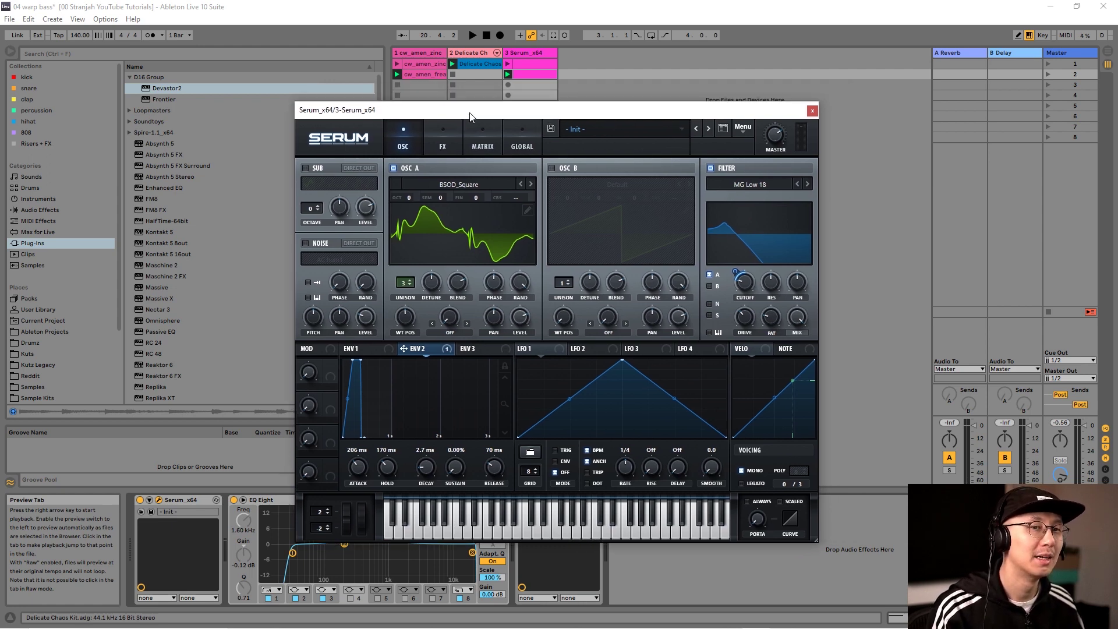